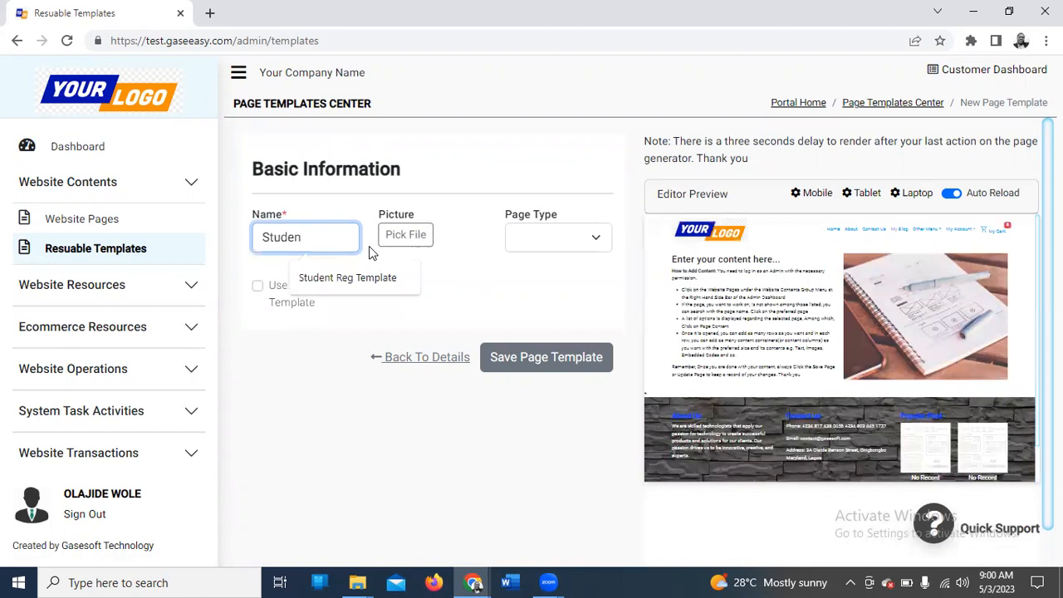
Step: Name the new page template "Student Registration" and set its page type to Others
type("t")
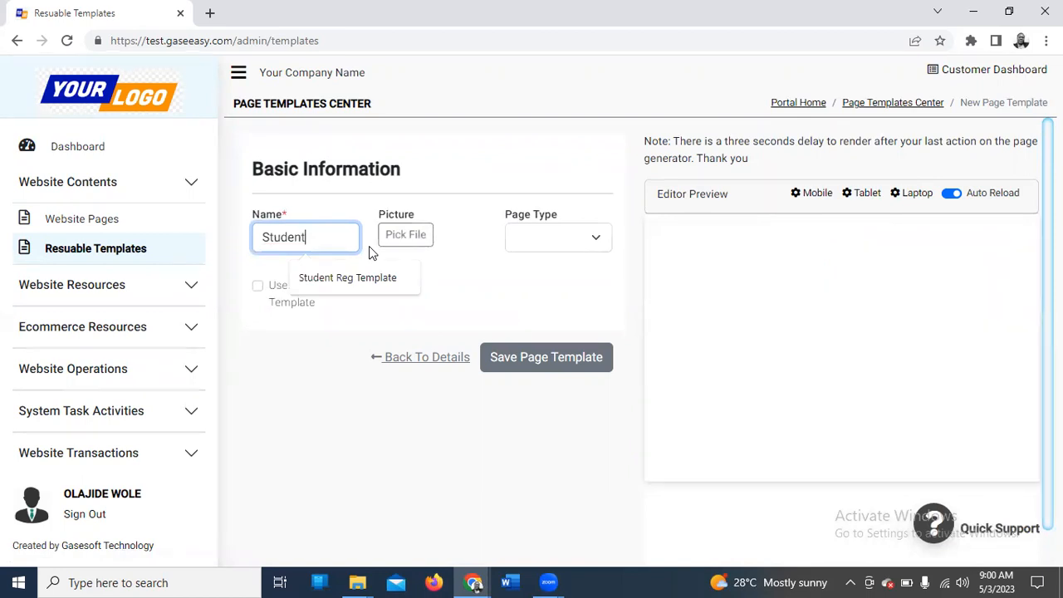
type(" Regis")
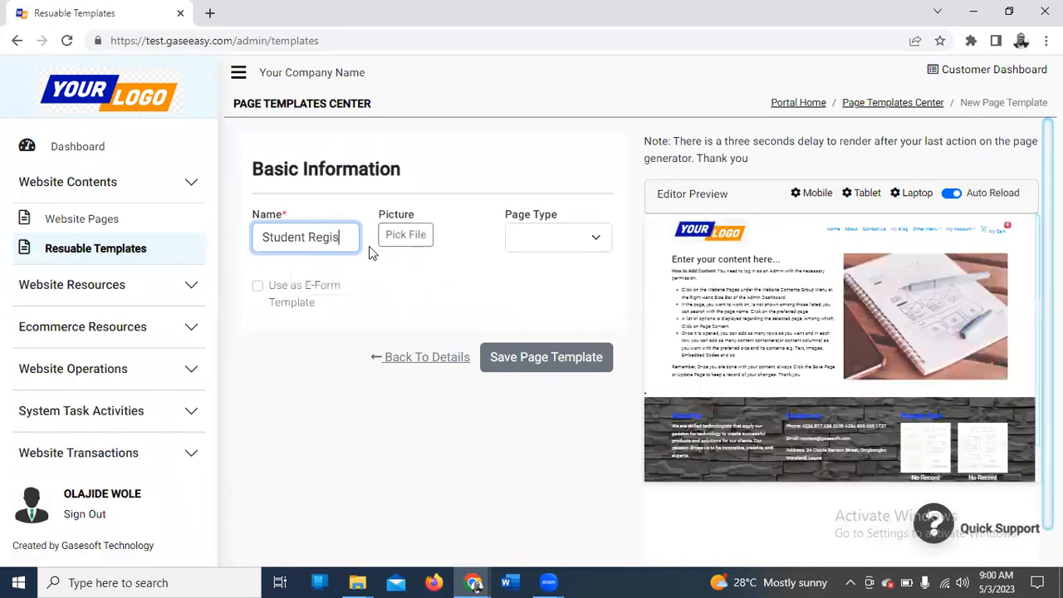
type("tration")
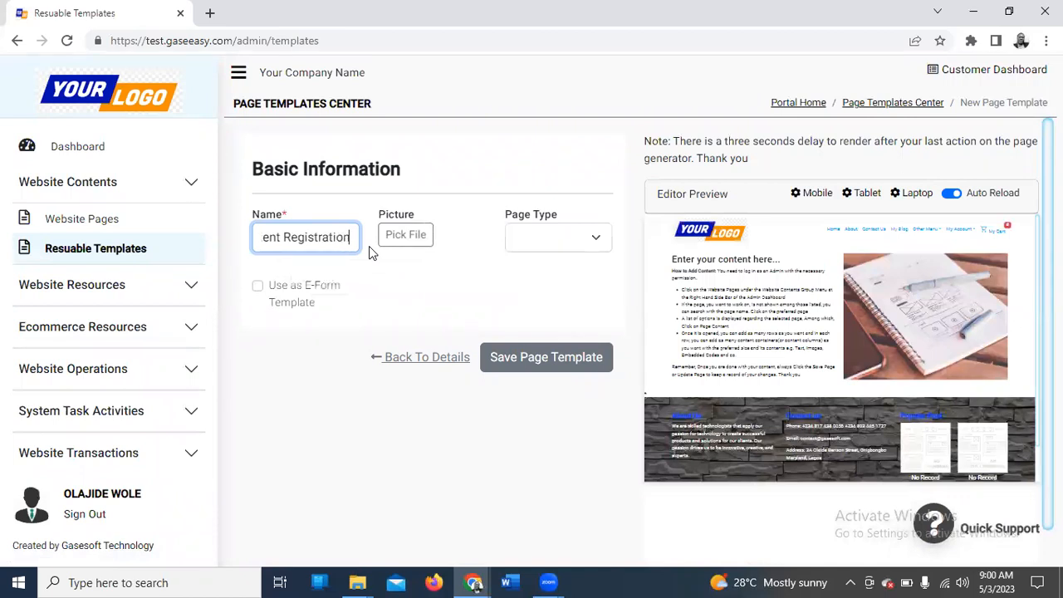
left_click(573, 244)
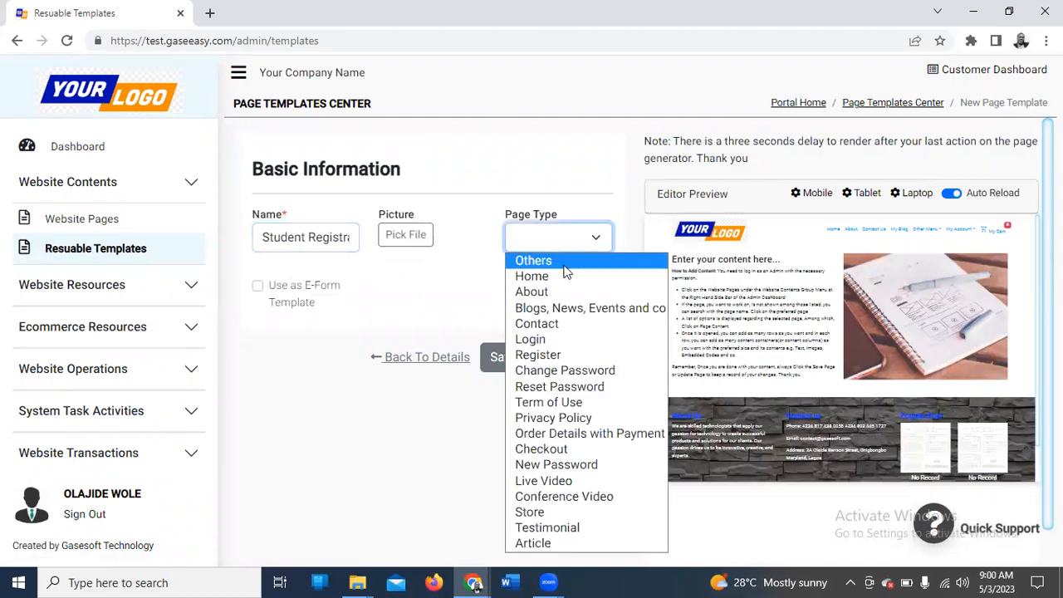
left_click(557, 259)
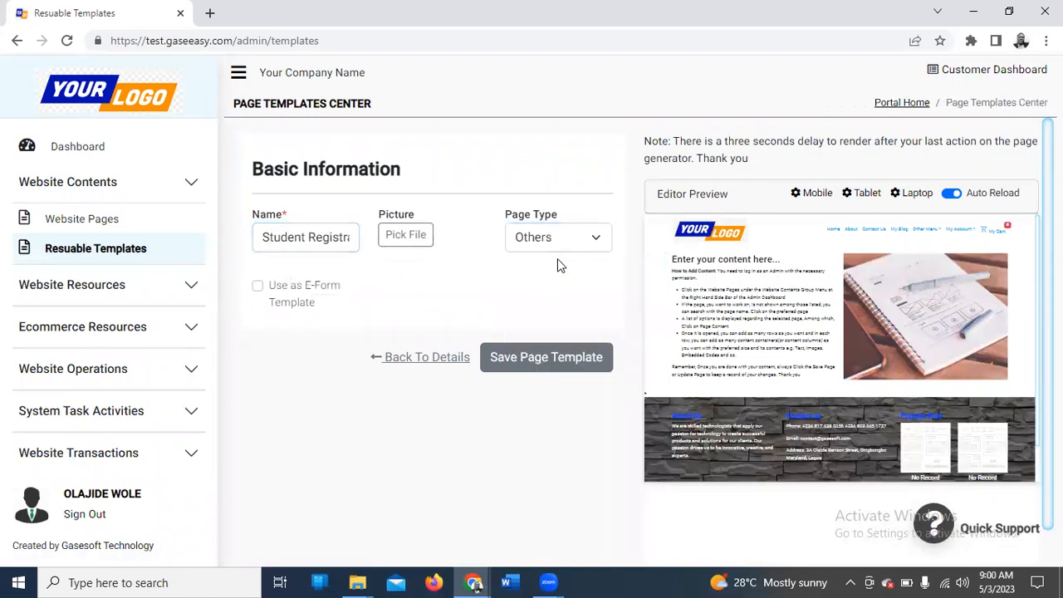
Step: Make it the default e-form template for the Student Registration Form e-form and save the page template
left_click(258, 287)
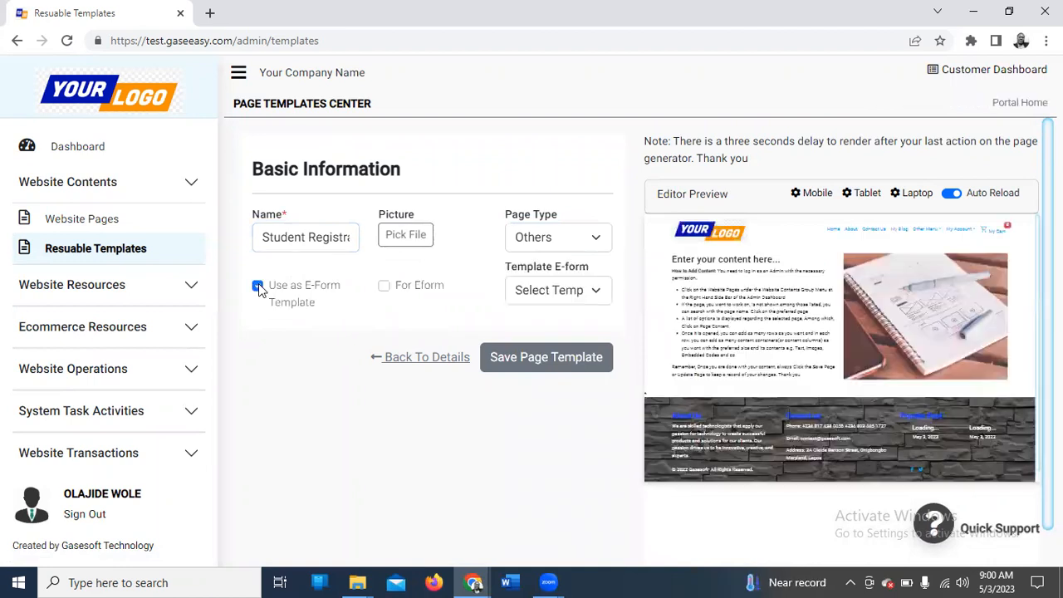
left_click(257, 286)
left_click(258, 287)
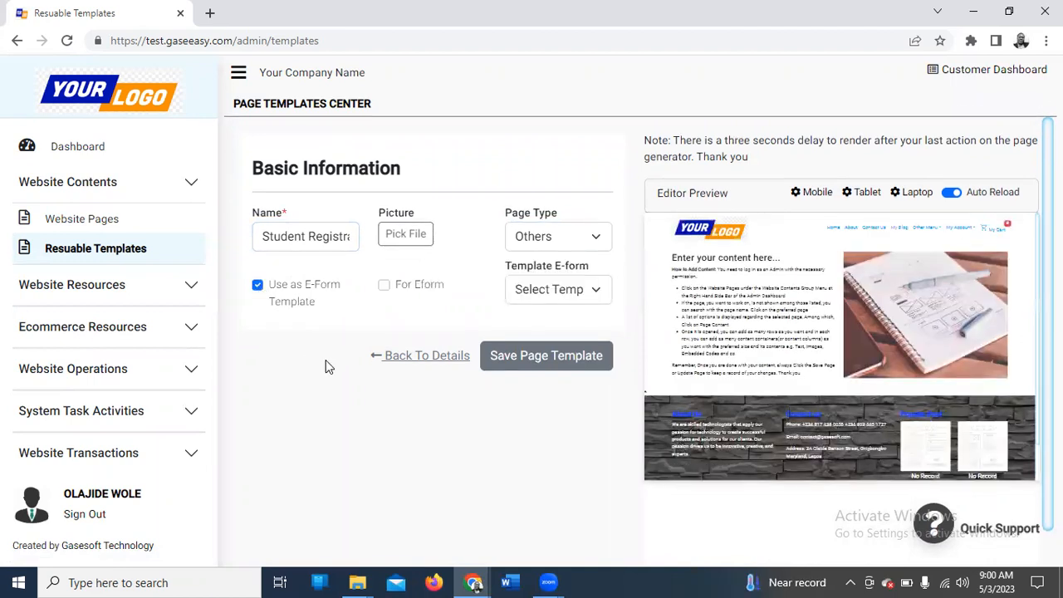
left_click(383, 285)
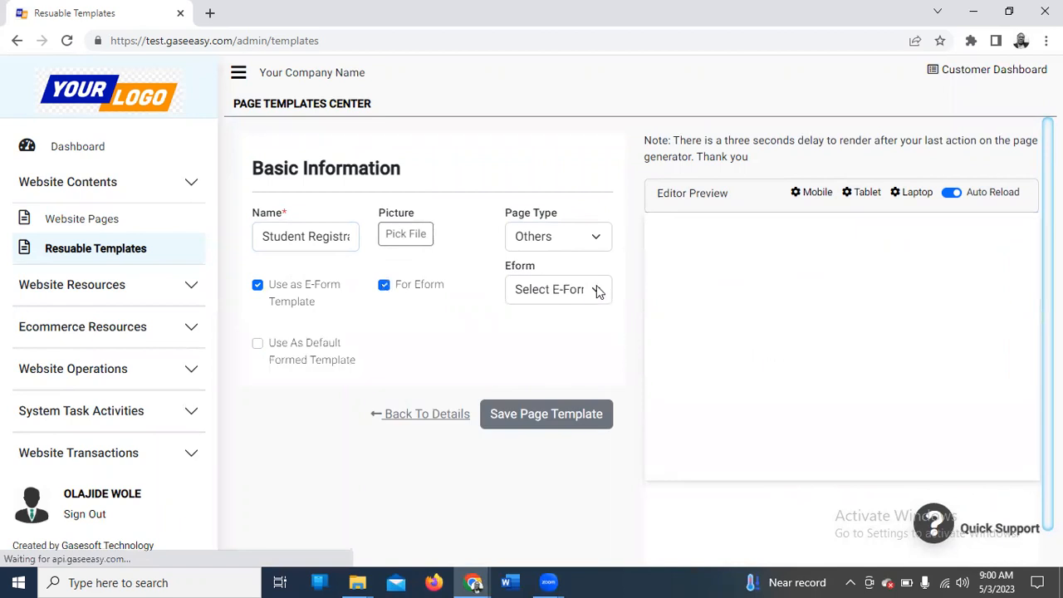
left_click(598, 291)
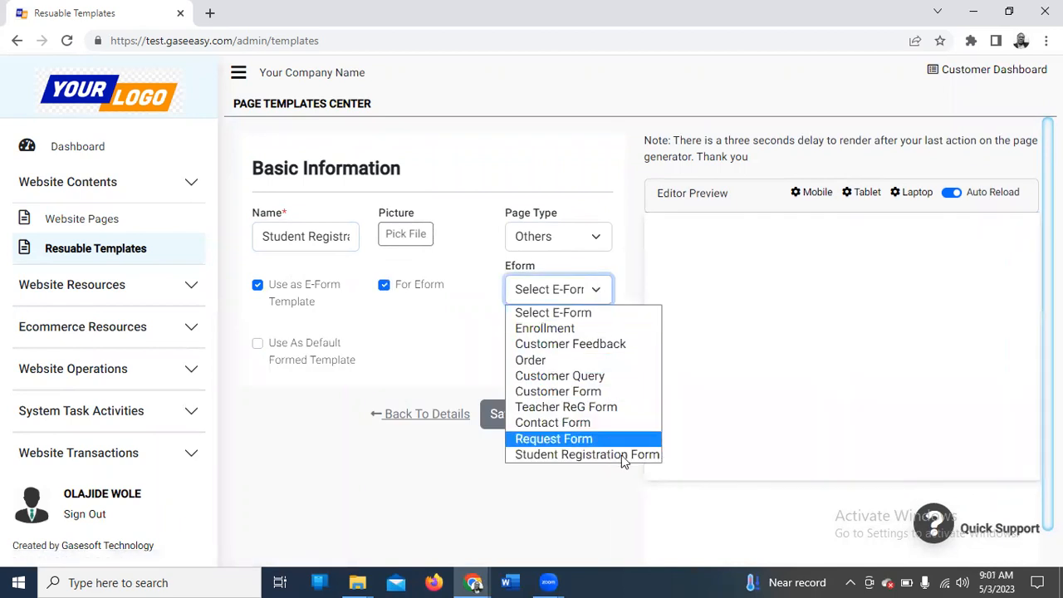
left_click(611, 457)
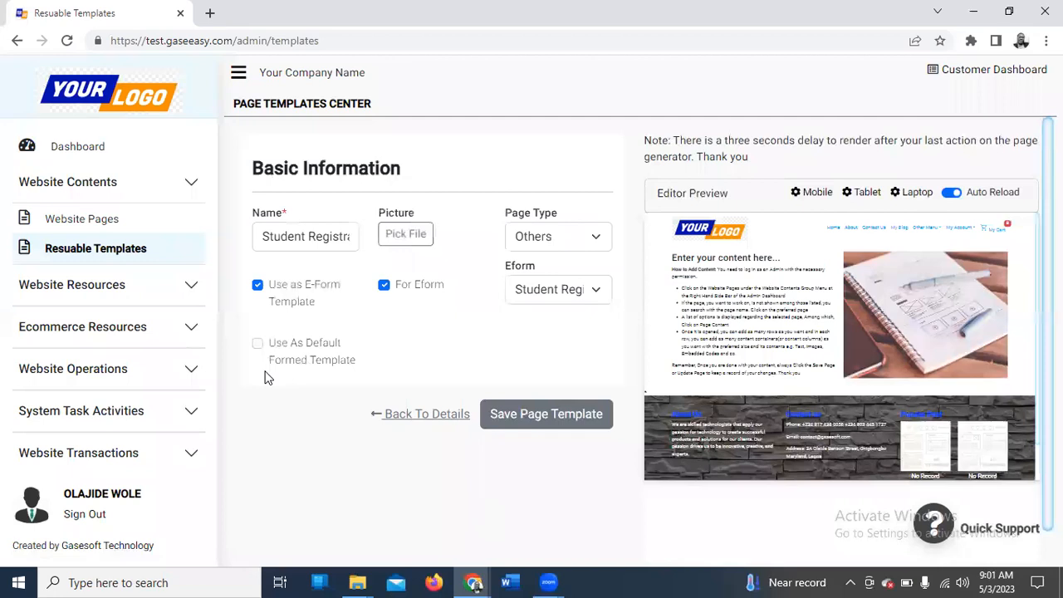
left_click(256, 344)
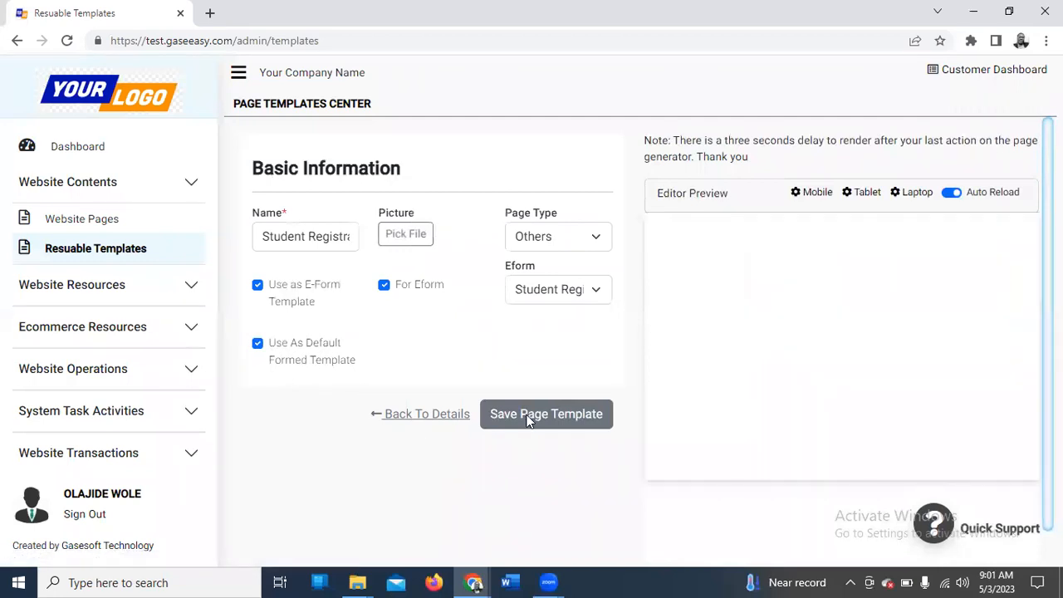
left_click(559, 424)
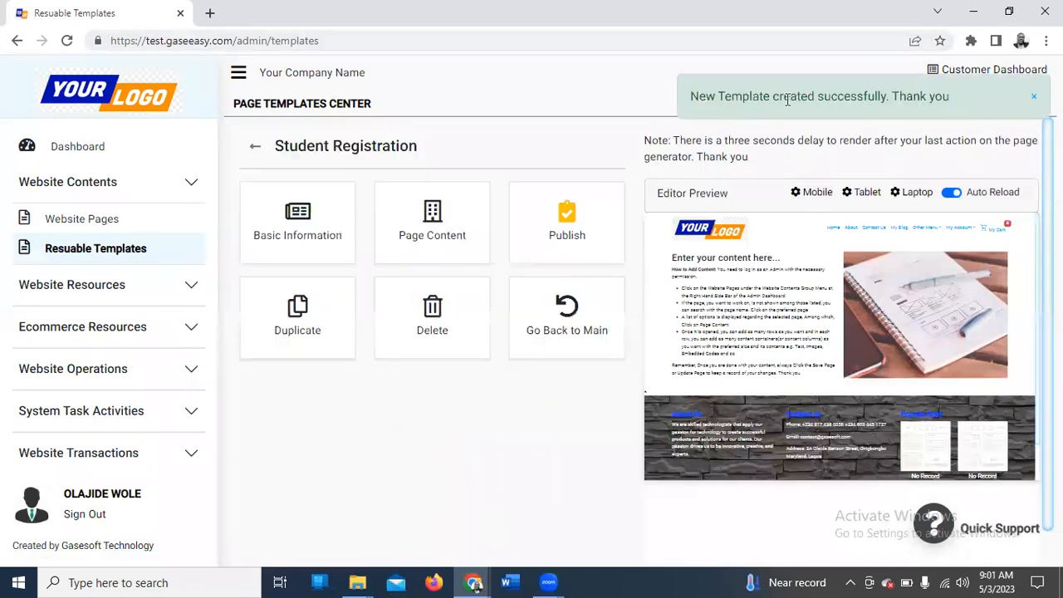
Step: Open the Student Registration template's page content and the editor for Row 1
left_click(440, 235)
left_click(289, 181)
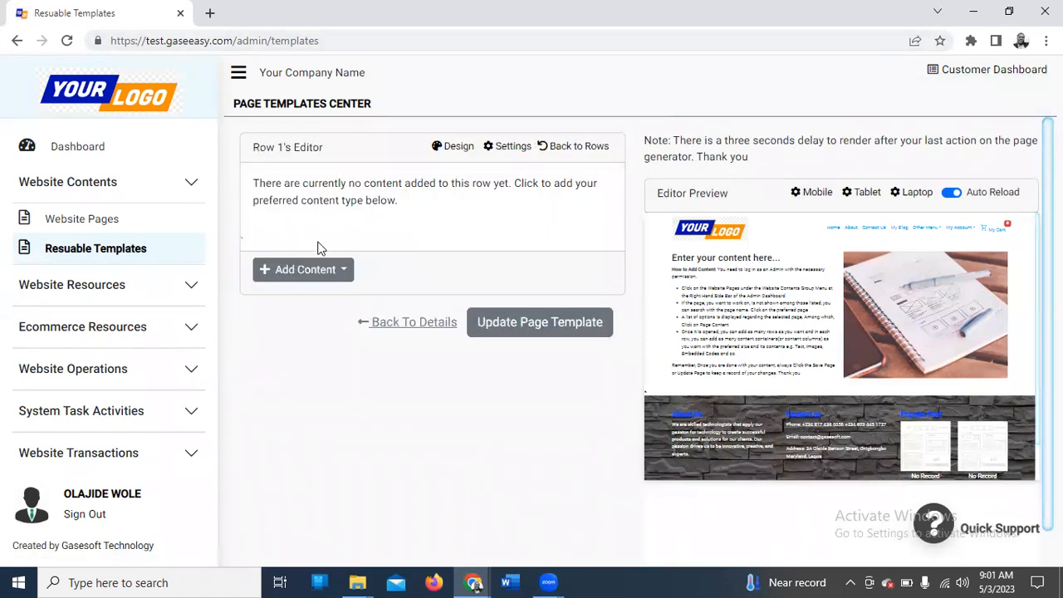
left_click(322, 272)
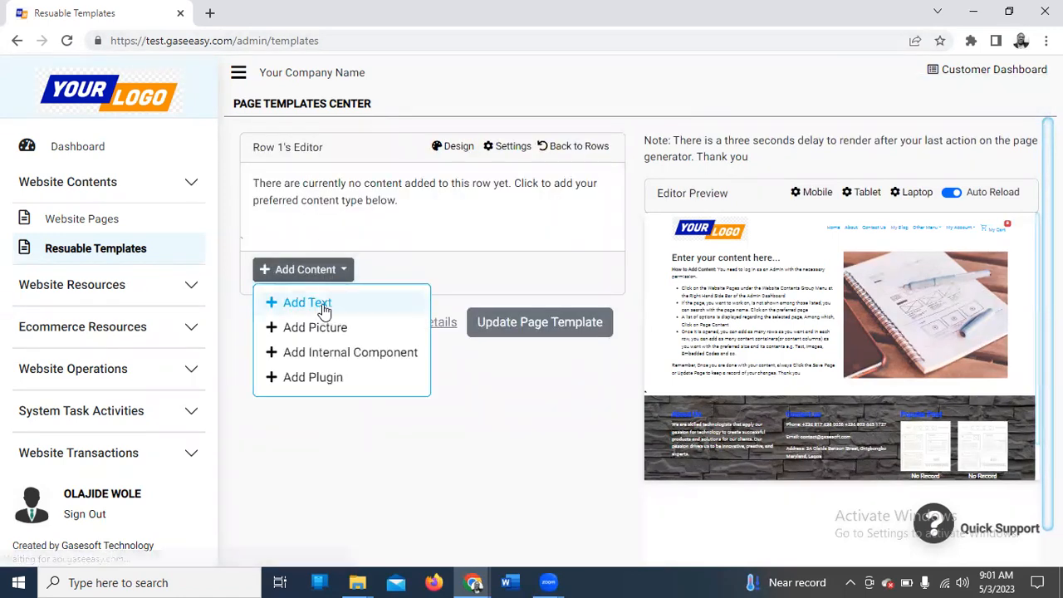
left_click(307, 304)
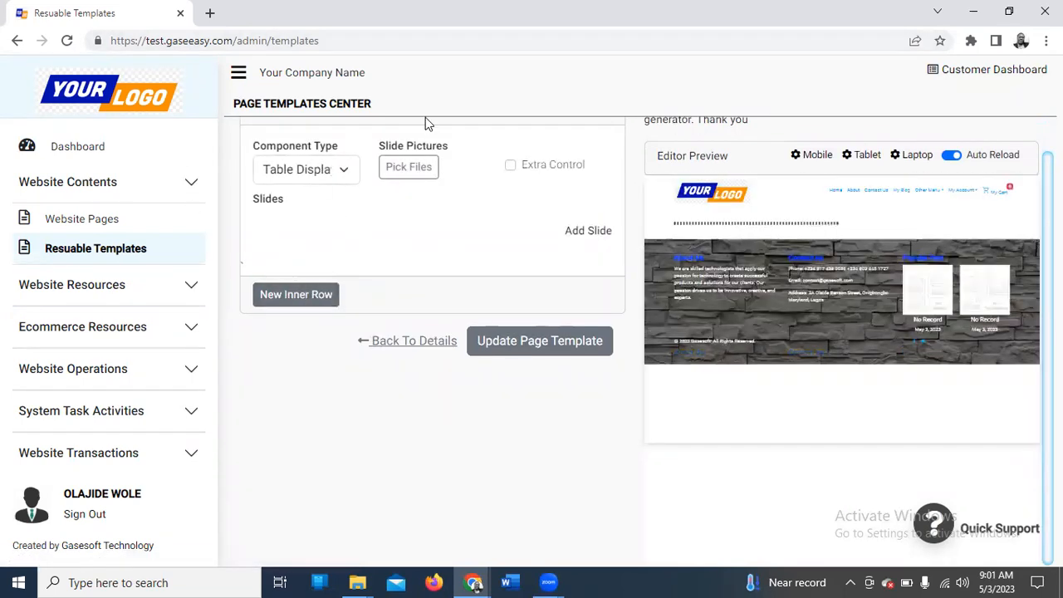
scroll(510, 131, "up", 1)
left_click(592, 146)
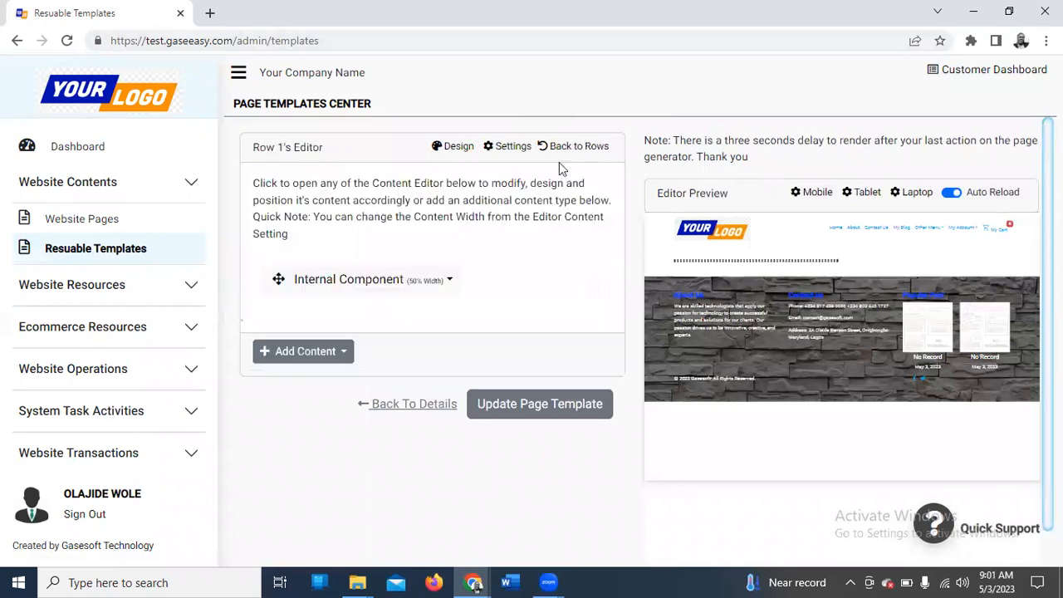
left_click(413, 291)
left_click(339, 413)
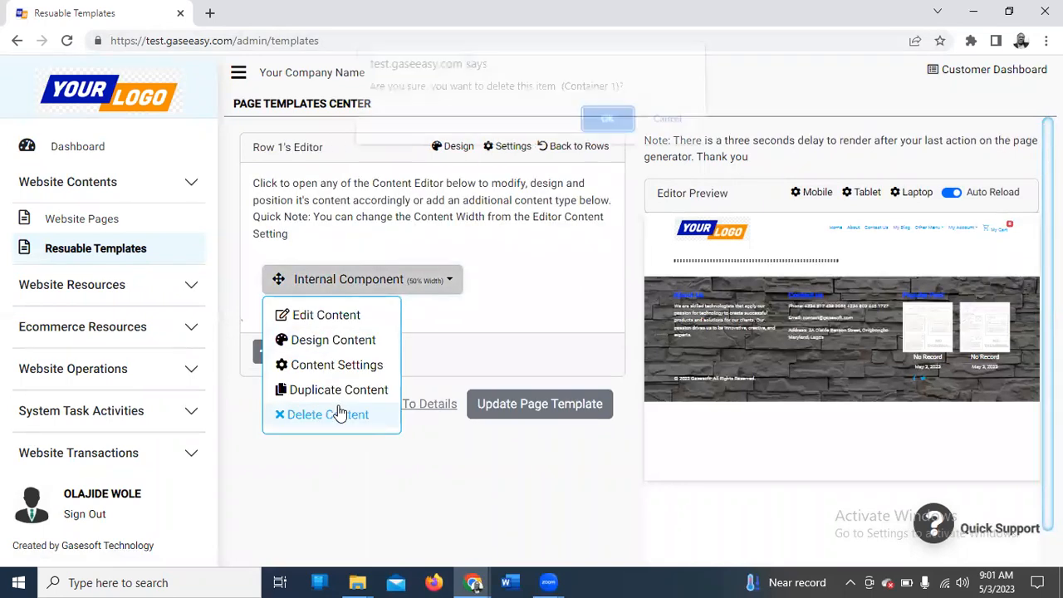
left_click(607, 121)
Step: Add a text content block to Row 1 and place the cursor in its content area
left_click(323, 272)
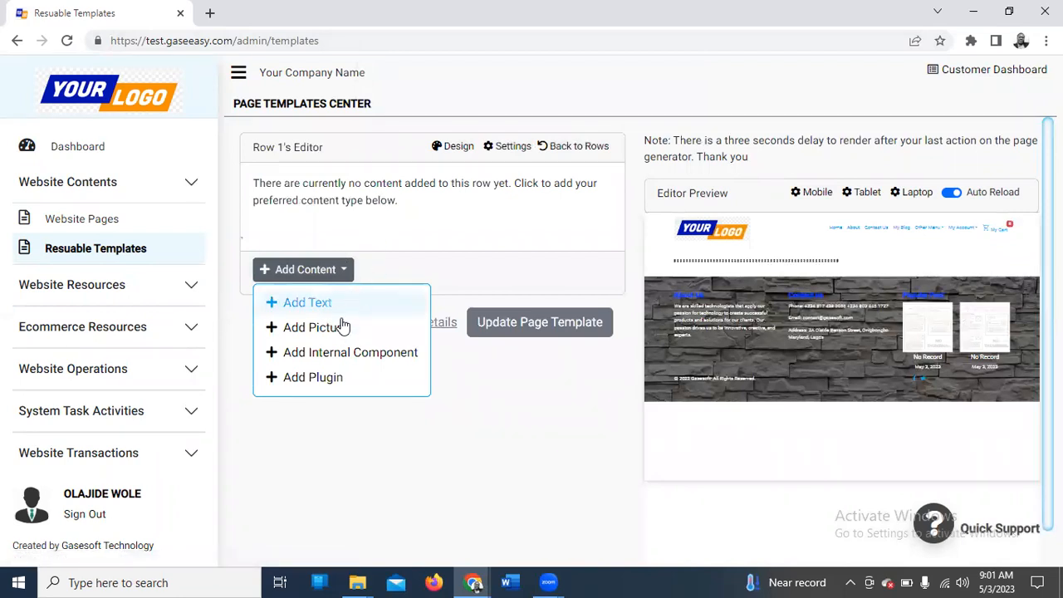
left_click(311, 264)
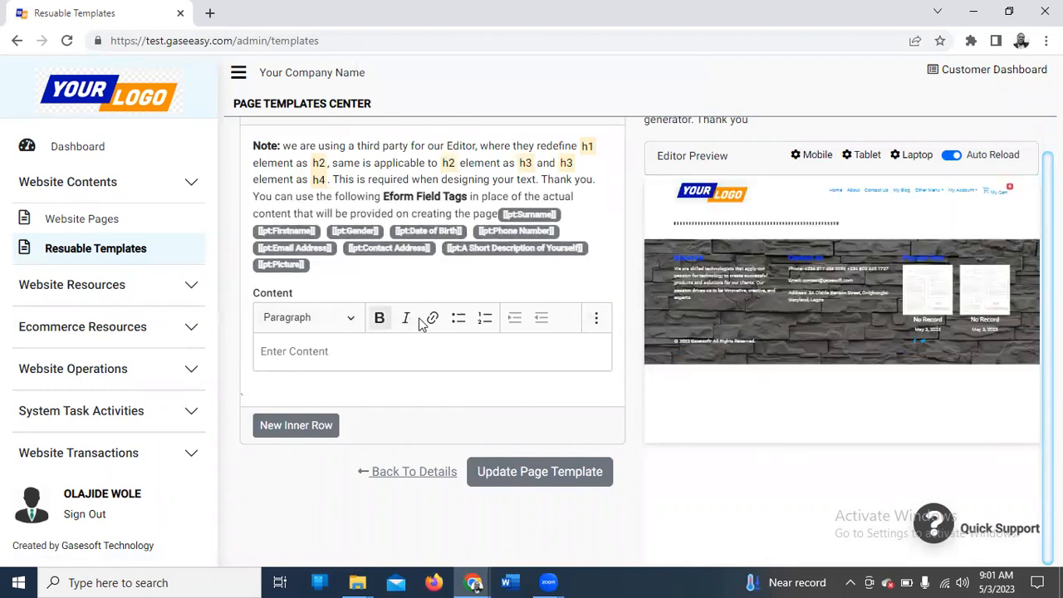
left_click(358, 348)
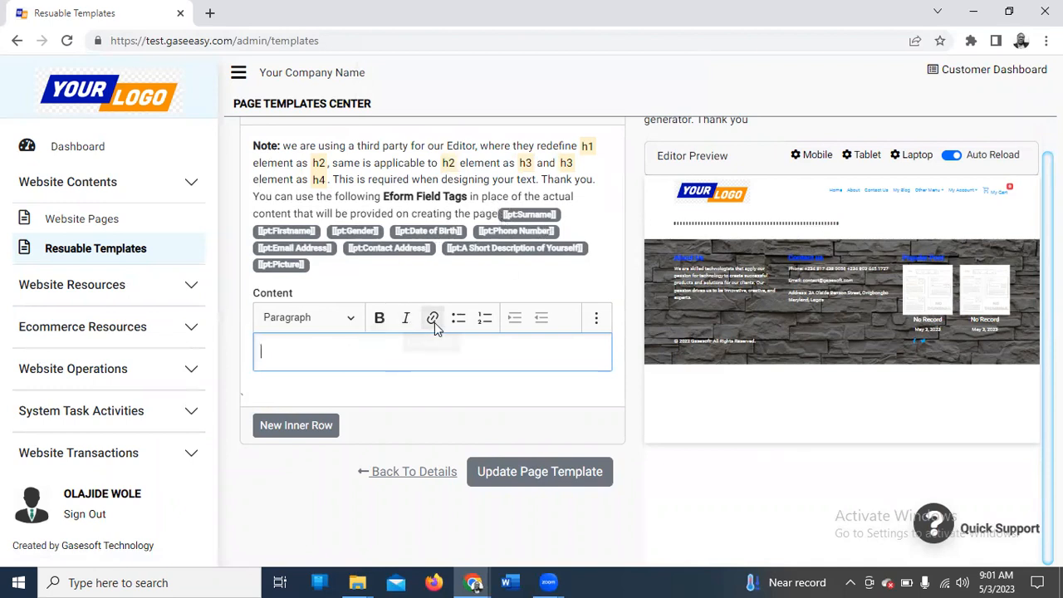
Step: Enter the labels "Surname:" and "First Name:" on separate lines of the text content
type("urname")
key("Return")
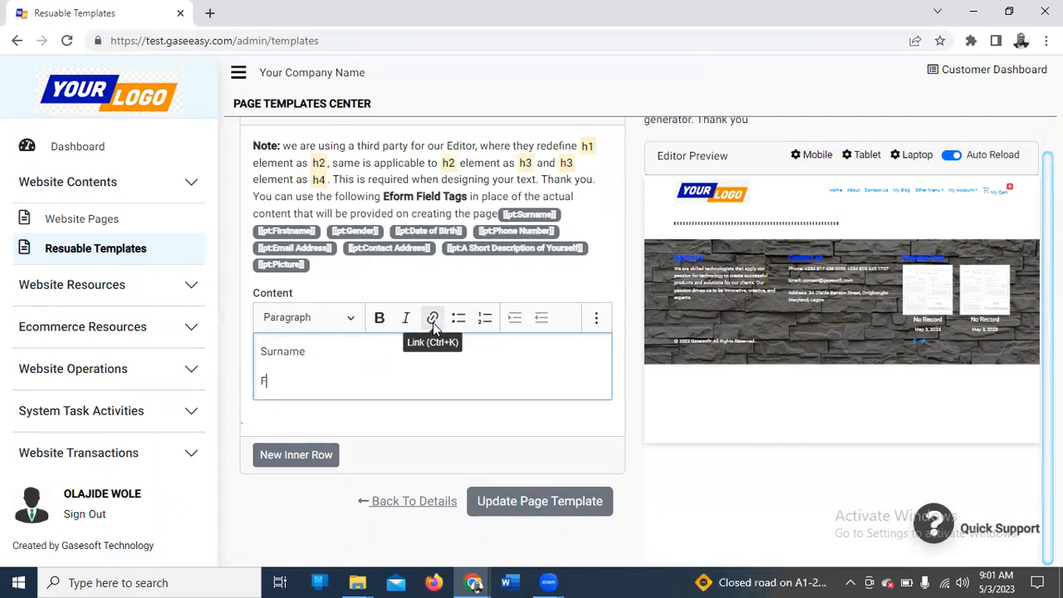
type("Fisrt")
key("BackSpace")
key("BackSpace")
key("BackSpace")
type("rst Name:")
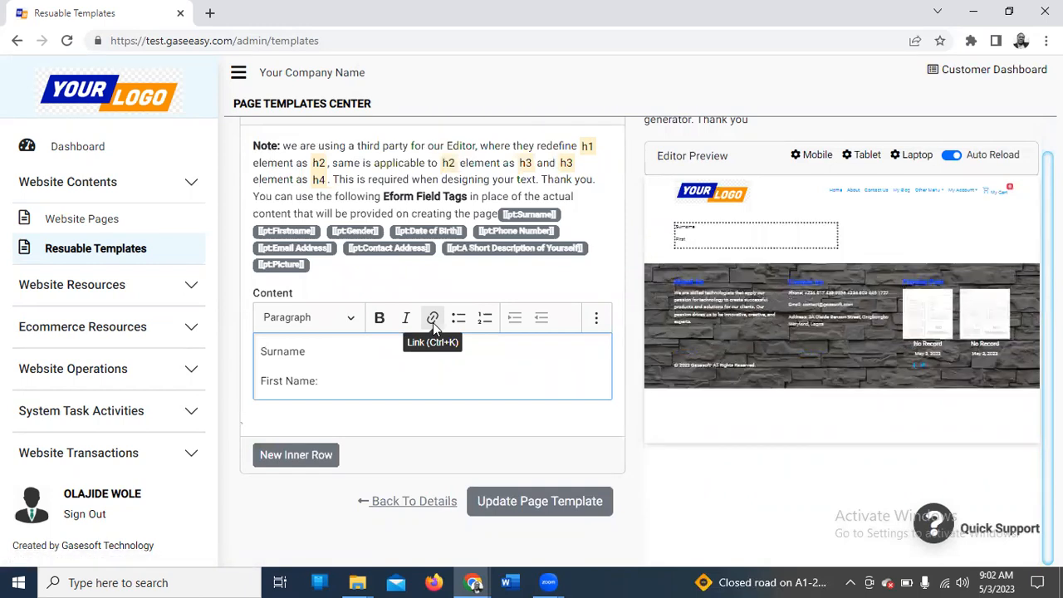
left_click(312, 351)
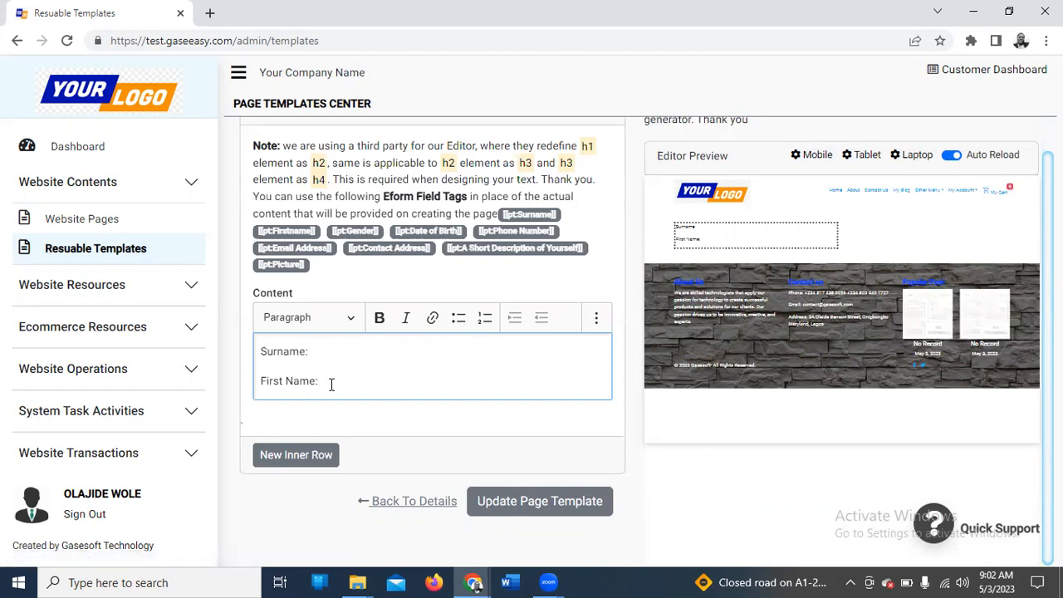
Step: Add the labels "Gender:", "DOB:" and "Phone Number:" on separate lines below the First Name label
key("Return")
type("Gender:")
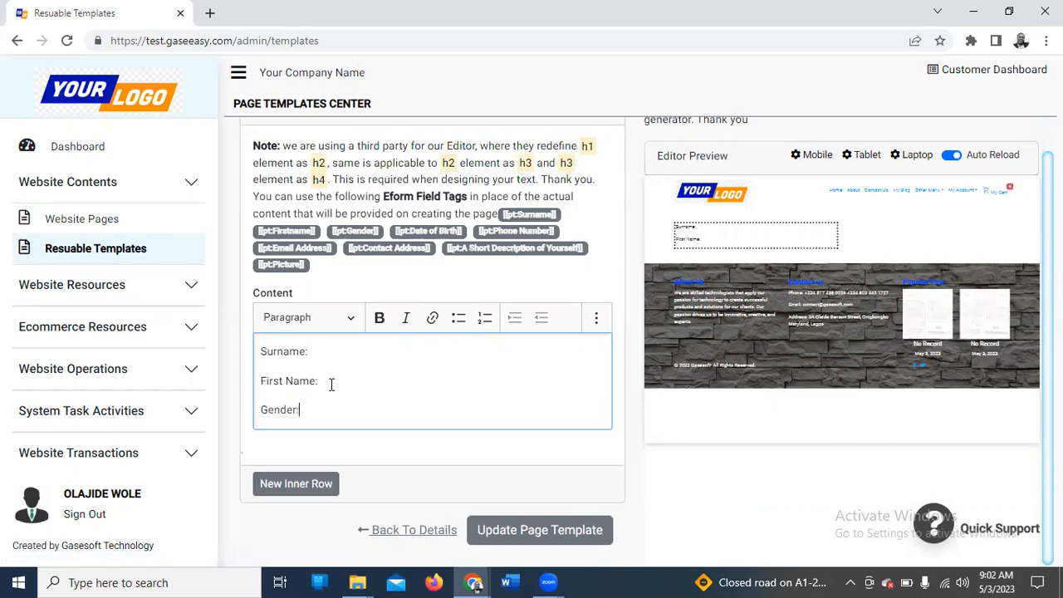
key("Return")
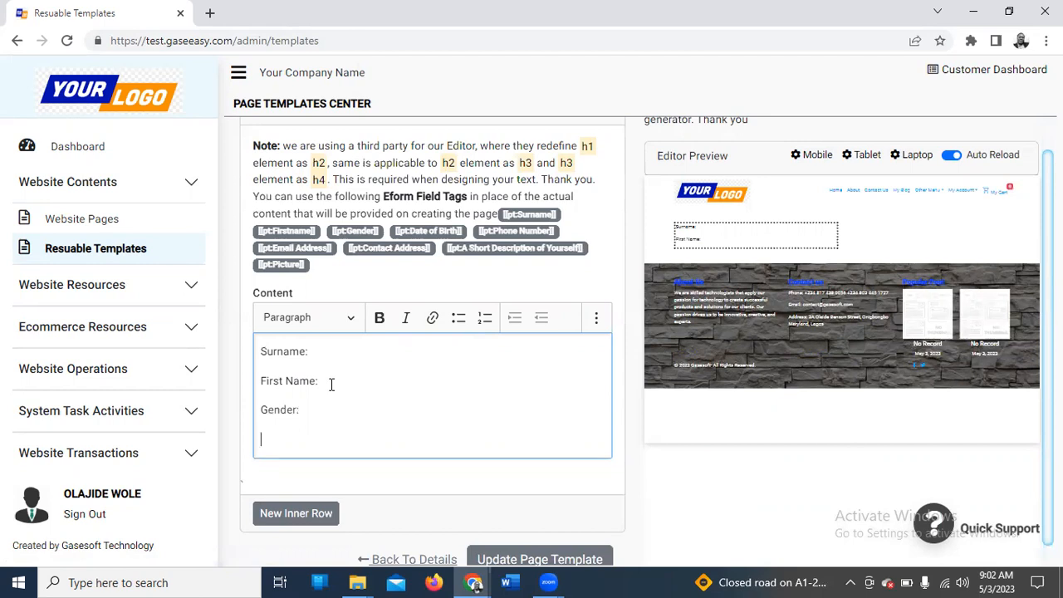
type("D")
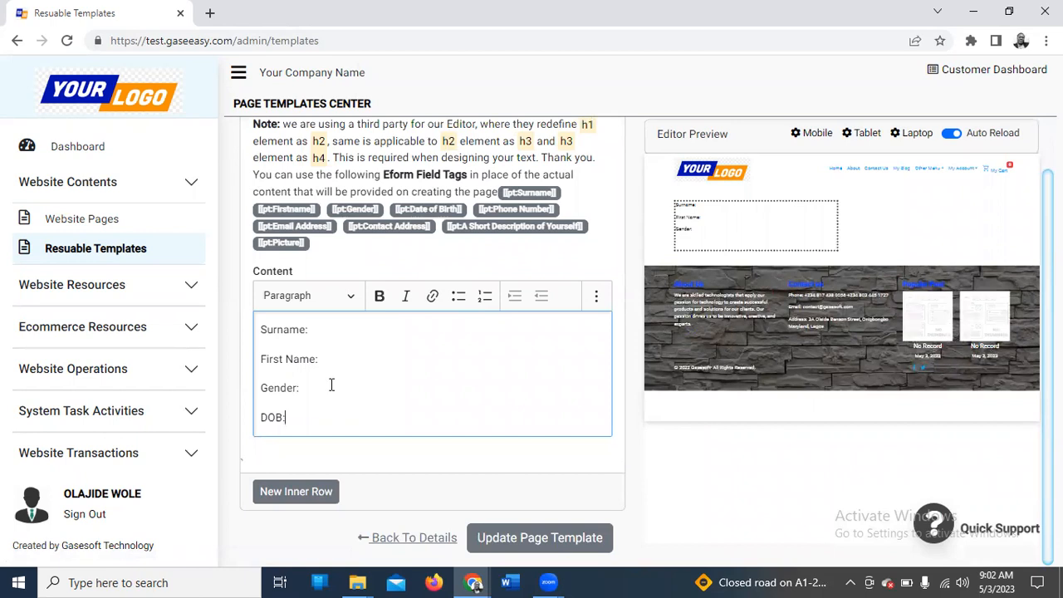
type("OB:")
key("Return")
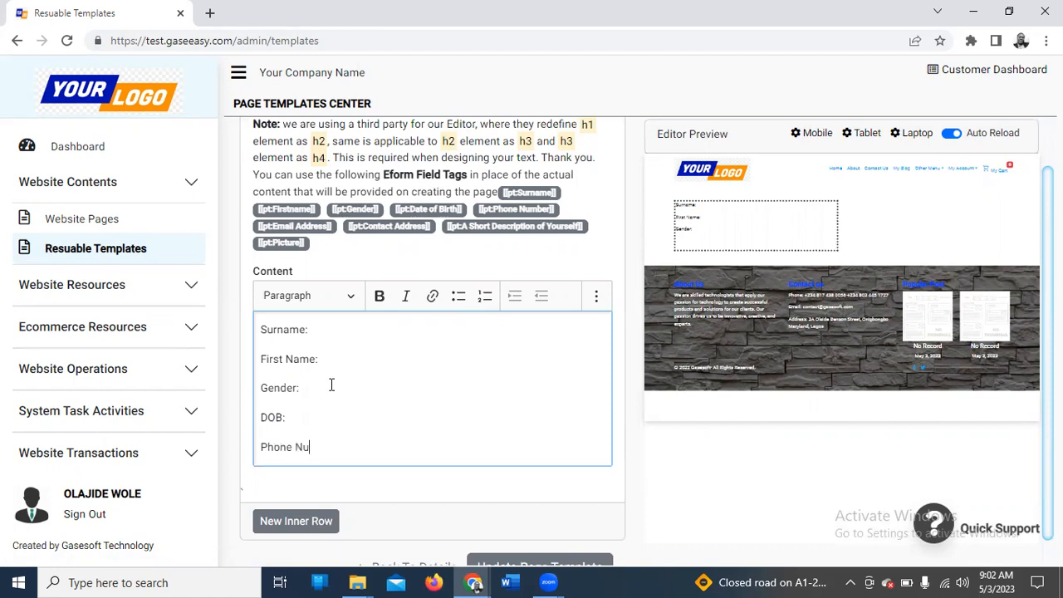
type("Phone Number:")
Step: Add the labels "Email Address:" and "Contact Address:" on separate lines below the Phone Number label
key("Return")
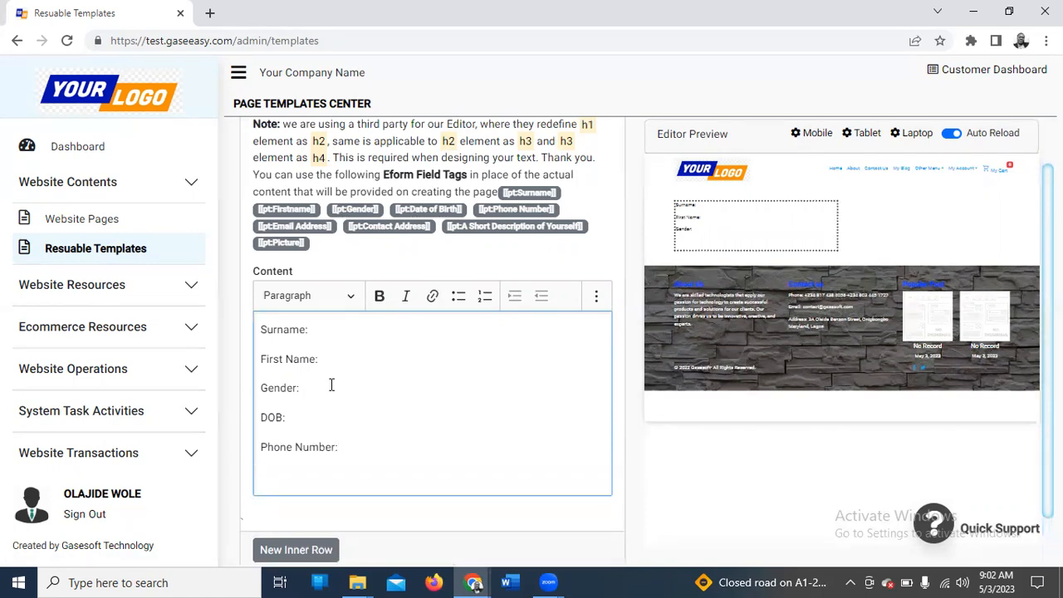
scroll(331, 385, "down", 1)
type("Email Address:")
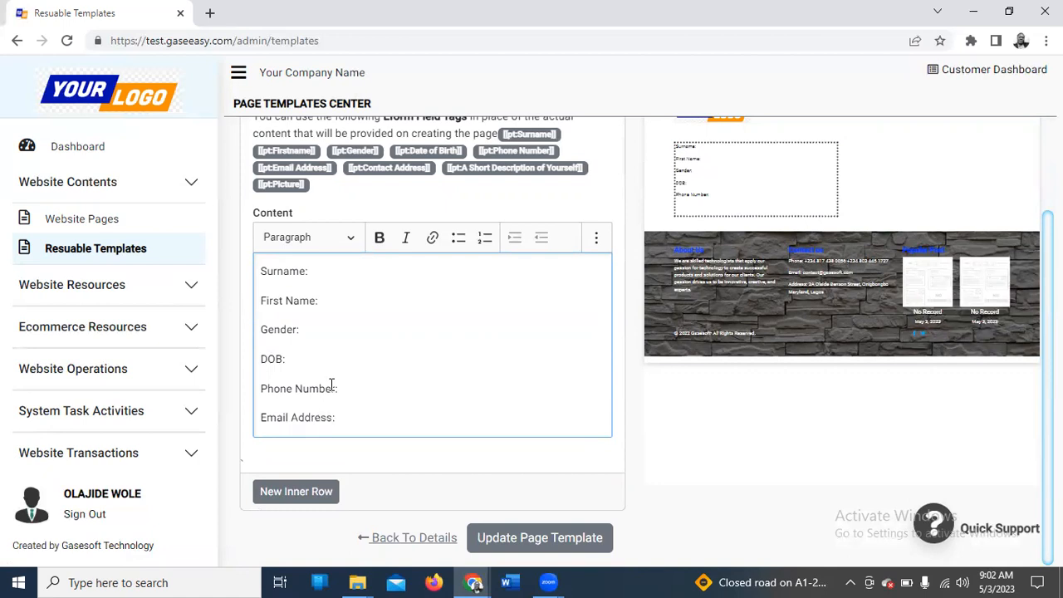
key("Return")
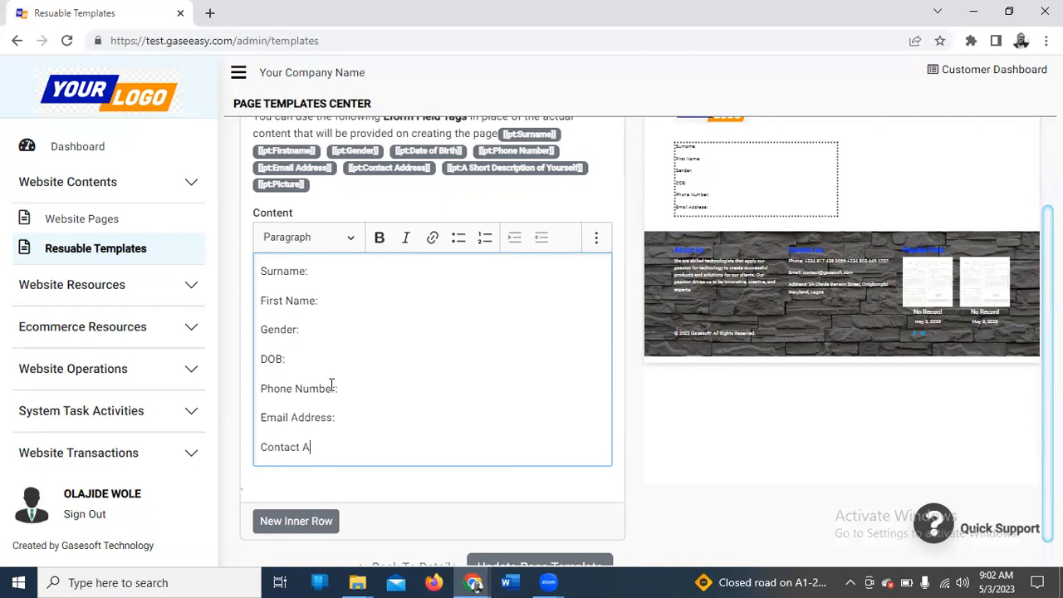
type("Contact Address")
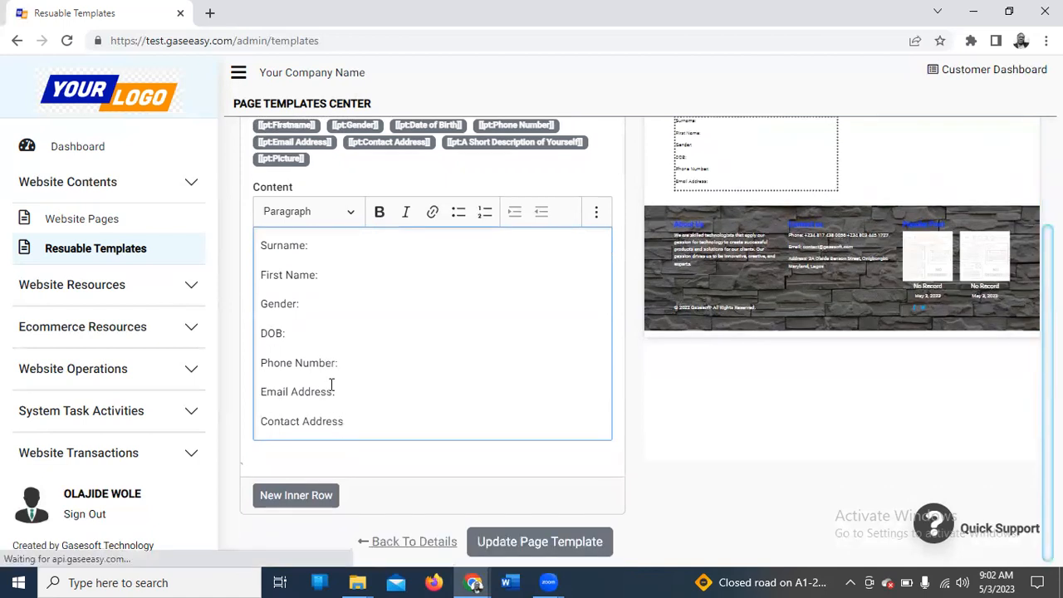
type(":")
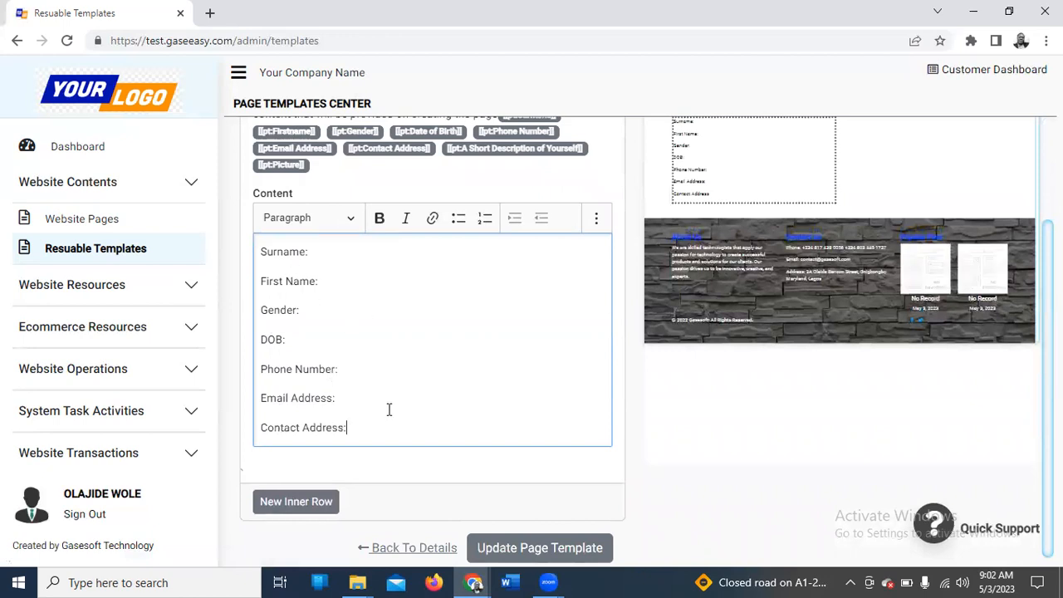
Step: Make all the labels in the text content bold, from "Surname:" to "Contact Address:"
left_click(261, 249, "shift")
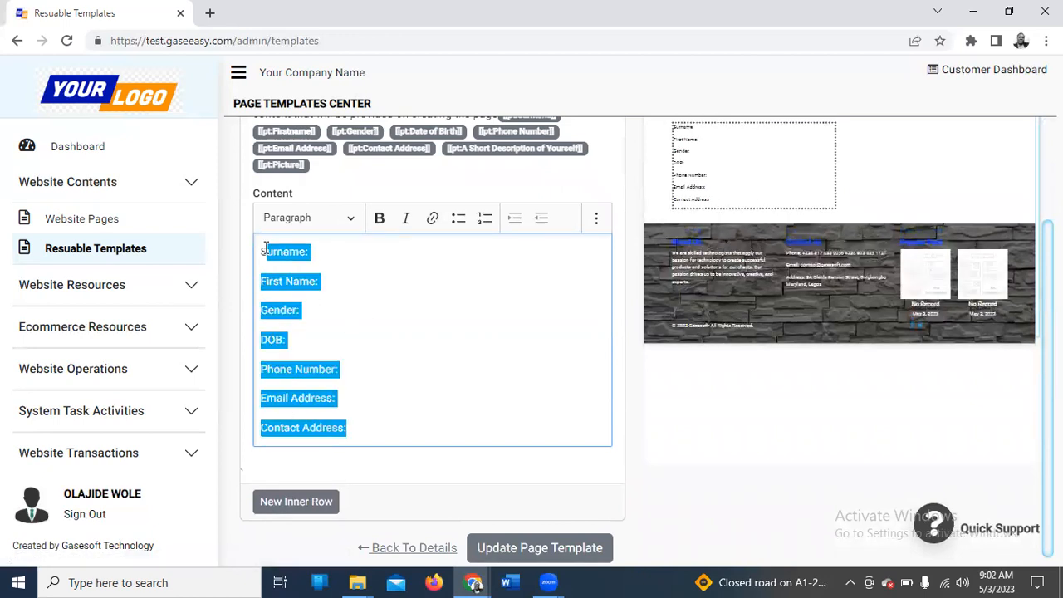
left_click(384, 219)
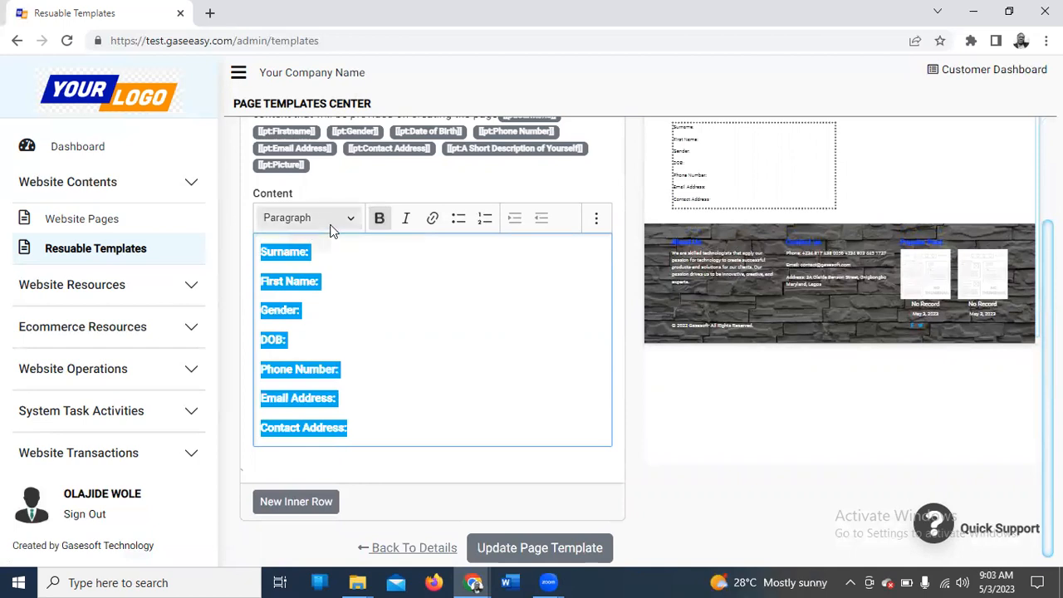
Step: Try the Heading 3 style on all the labels and set them back to Paragraph
left_click(351, 223)
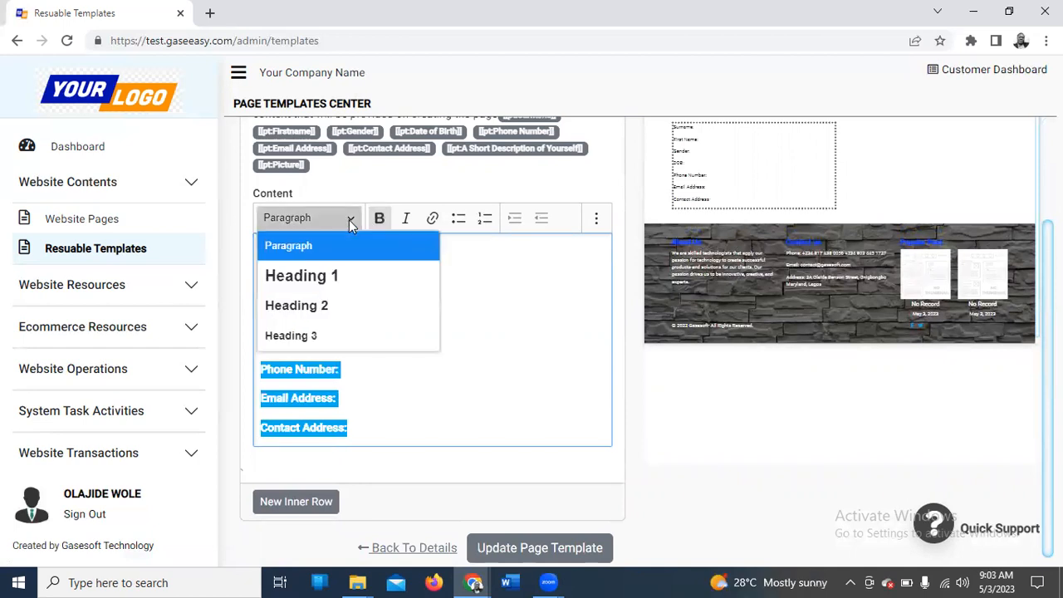
left_click(316, 340)
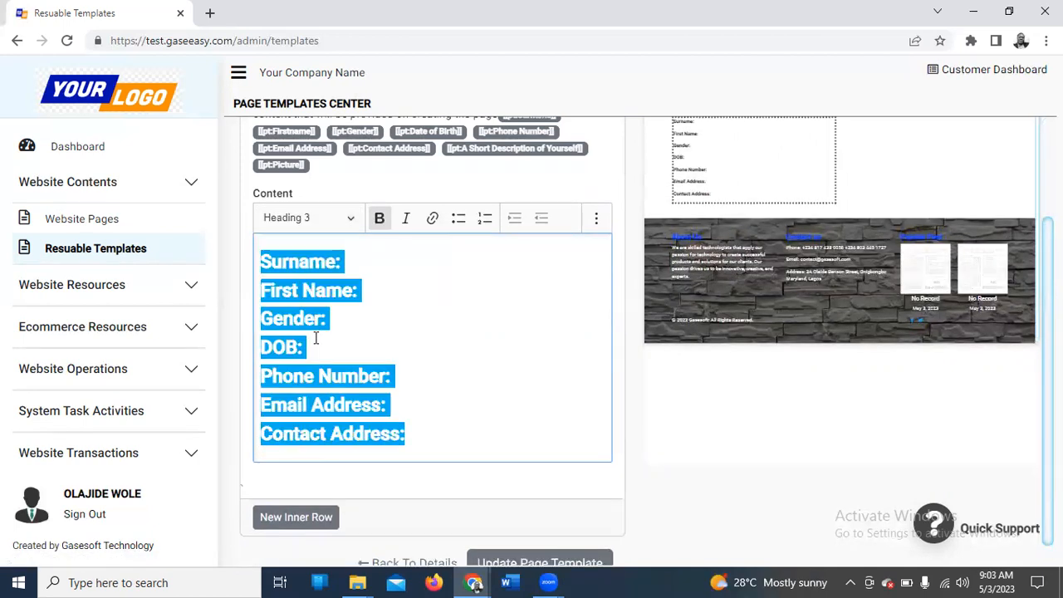
left_click(390, 342)
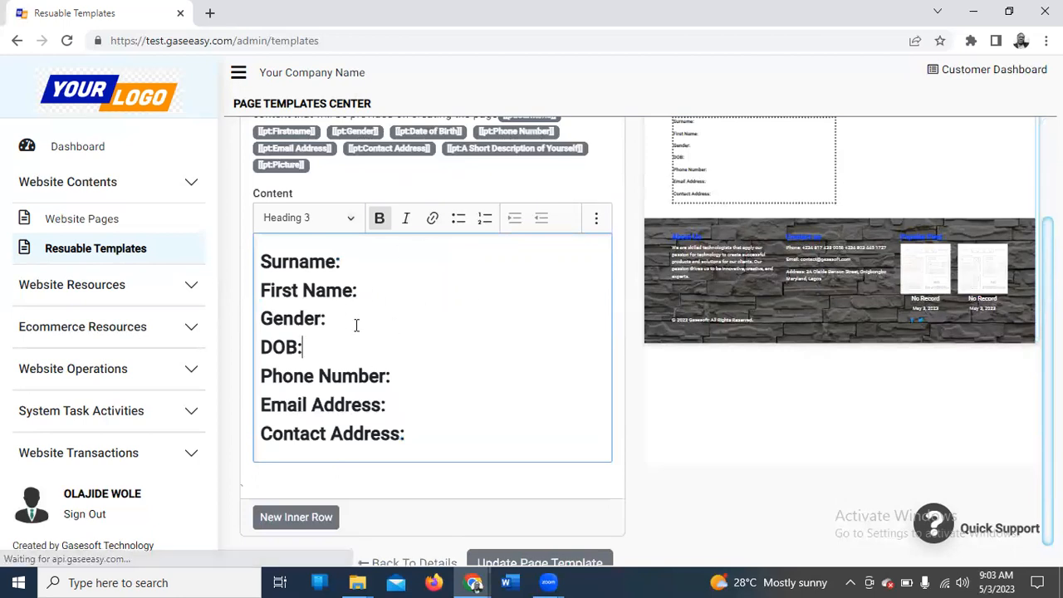
left_click_drag(409, 429, 249, 270)
left_click(352, 214)
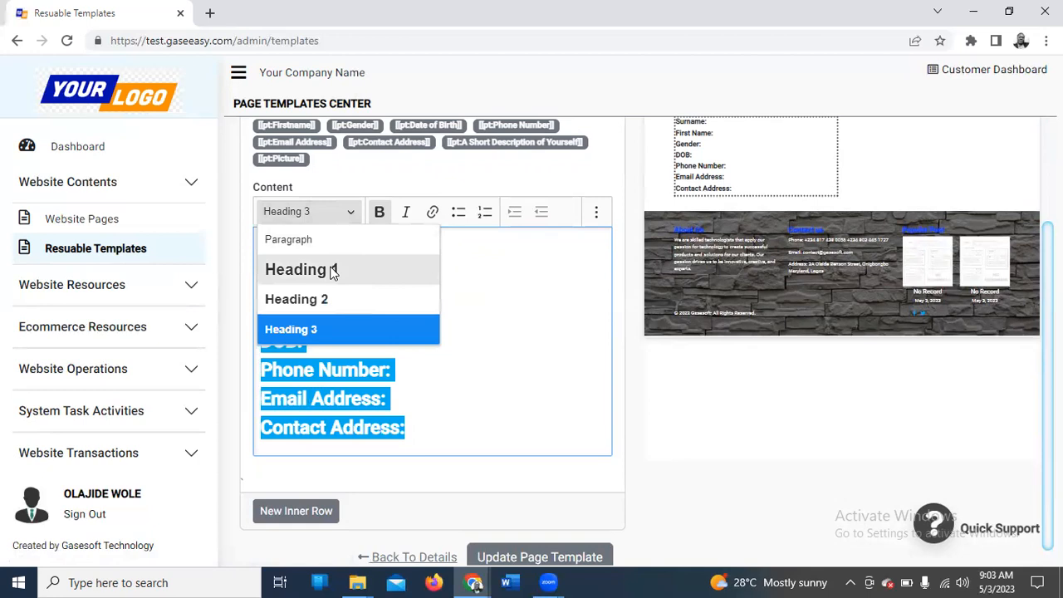
left_click(328, 241)
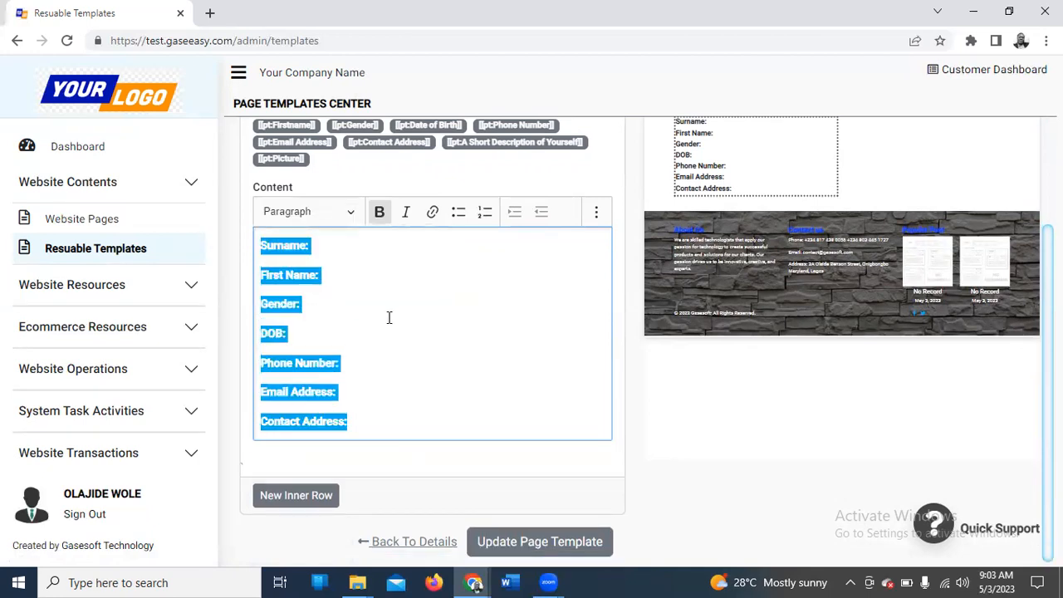
left_click(328, 247)
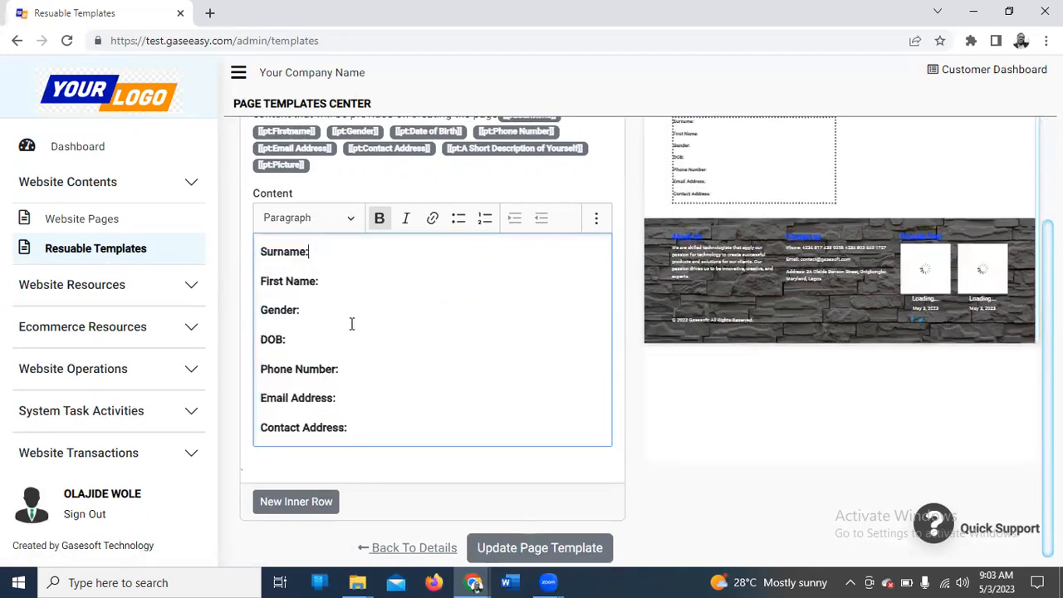
Step: Copy the [[pt:Surname]] e-form field tag from the editor note and paste it after the "Surname:" label
scroll(384, 291, "up", 3)
left_click_drag(554, 251, 502, 249)
key("ctrl+c")
right_click(510, 247)
left_click(544, 259)
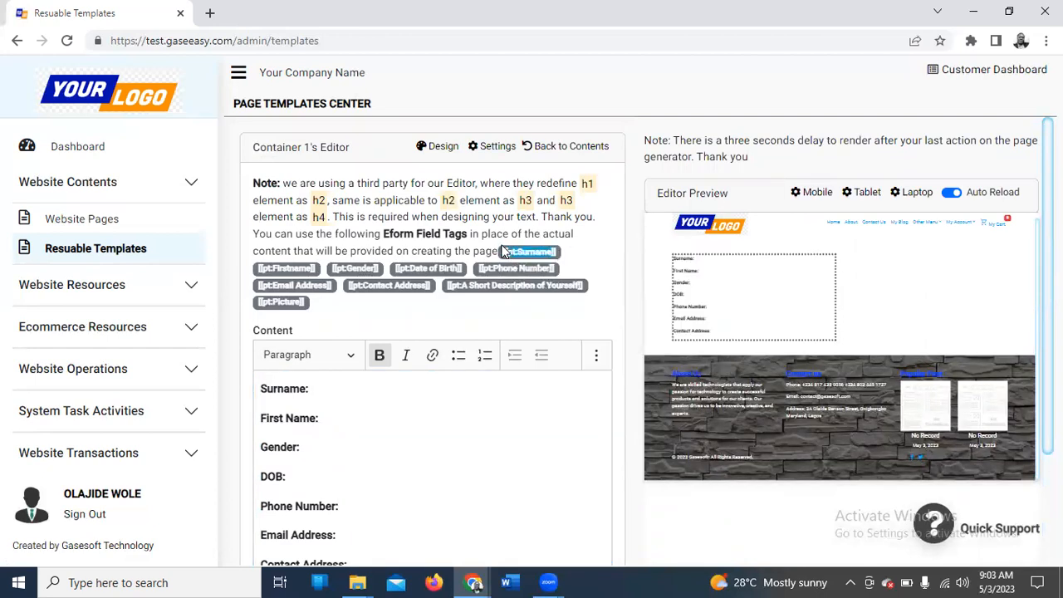
right_click(504, 251)
left_click(538, 263)
left_click(339, 390)
right_click(350, 390)
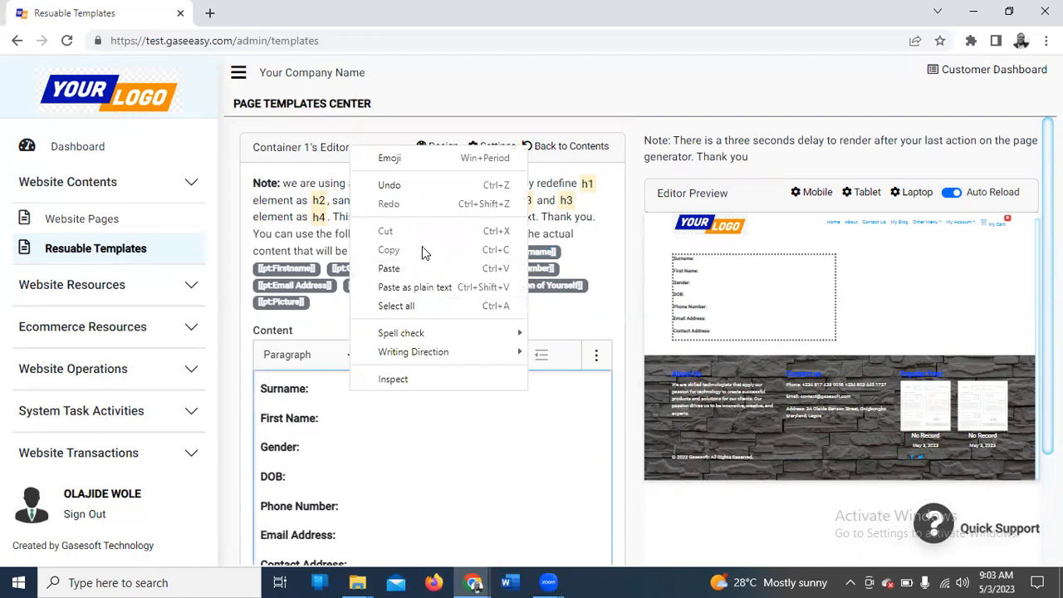
left_click(341, 404)
left_click(330, 385)
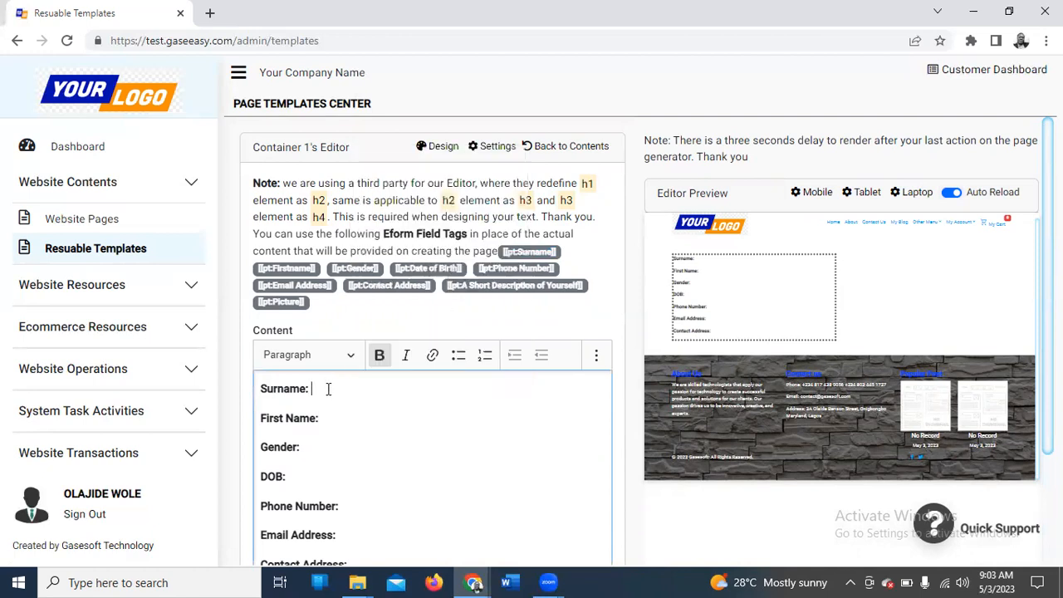
right_click(328, 387)
left_click(367, 266)
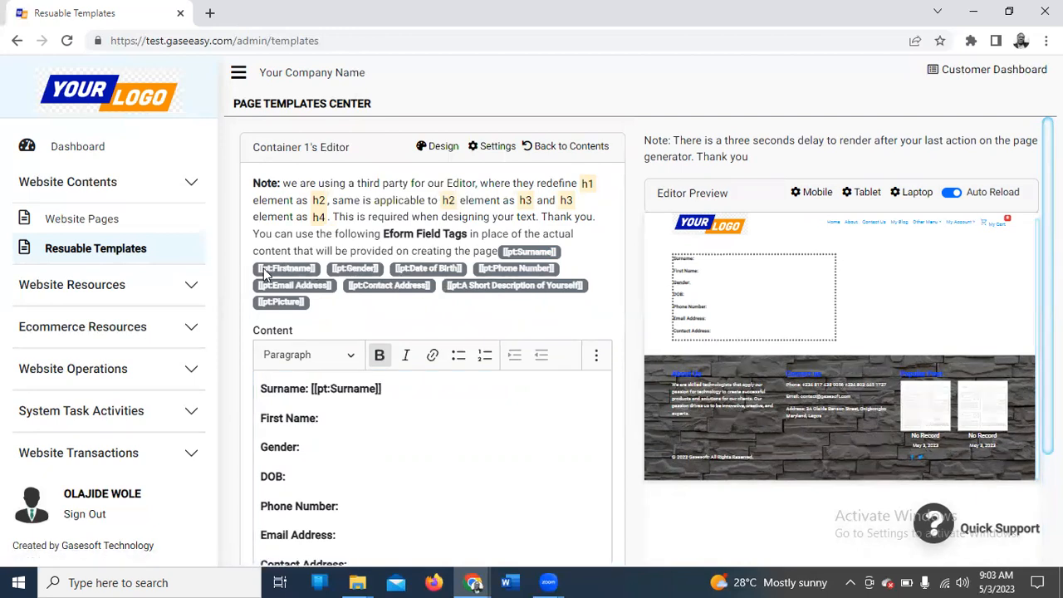
Step: Copy the [[pt:Firstname]] field tag and paste it after the "First Name:" label
scroll(319, 273, "down", 2)
scroll(311, 274, "up", 2)
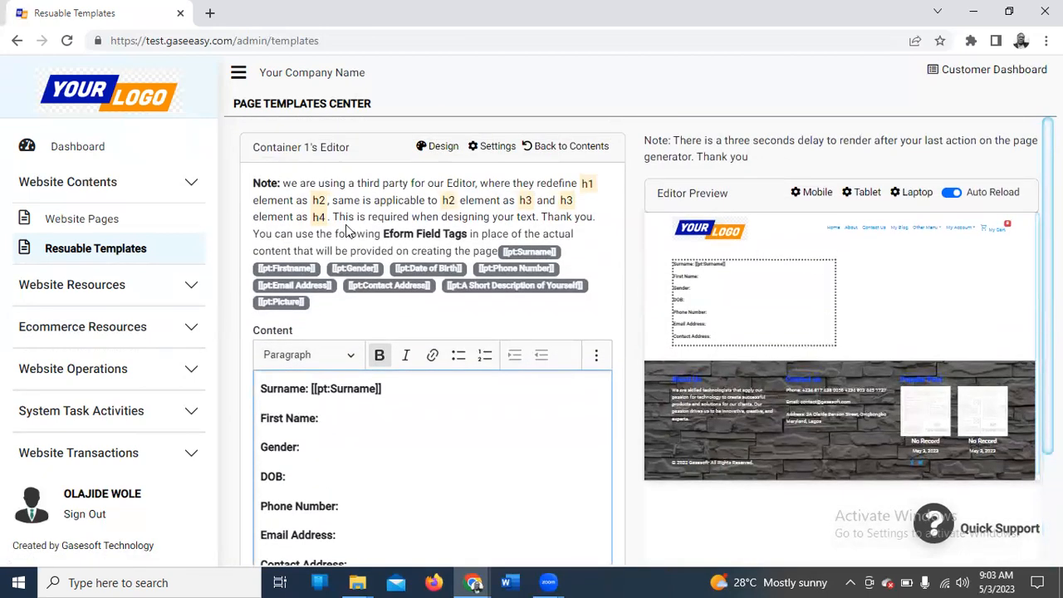
left_click_drag(320, 272, 256, 271)
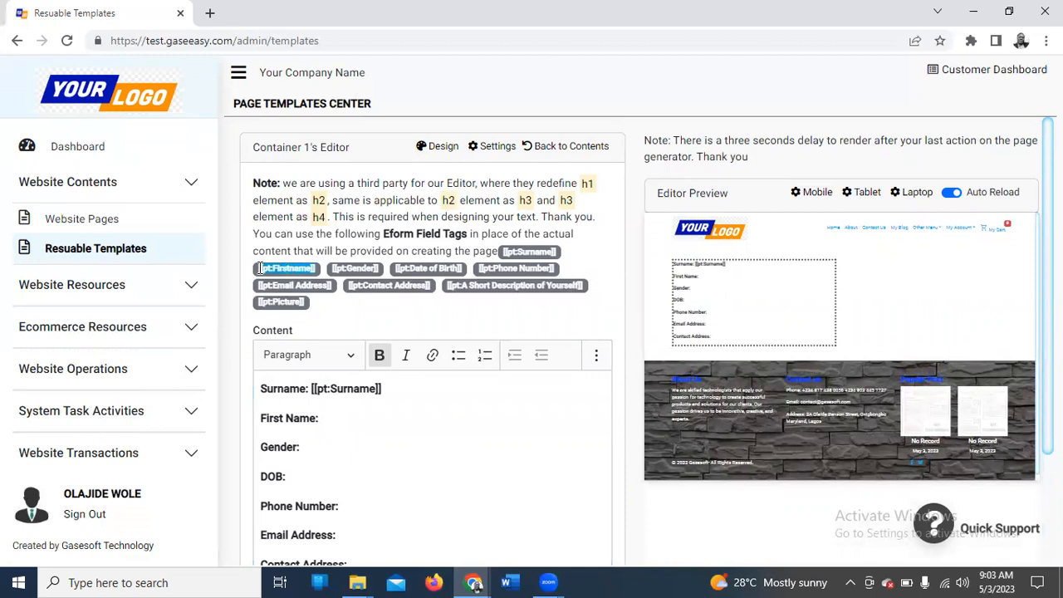
right_click(275, 281)
left_click(279, 282)
left_click(332, 420)
right_click(356, 418)
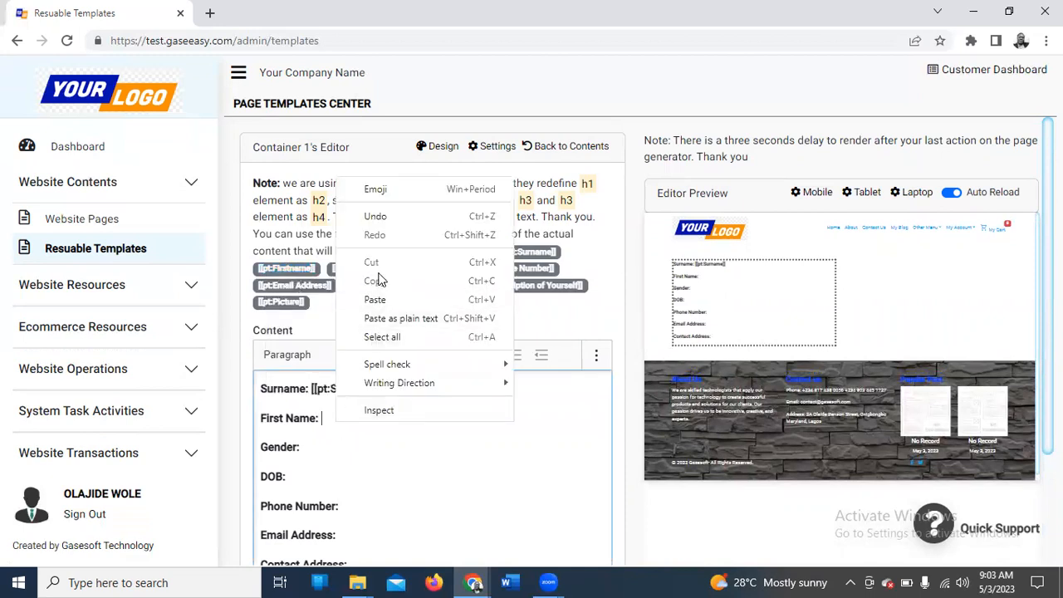
left_click(373, 300)
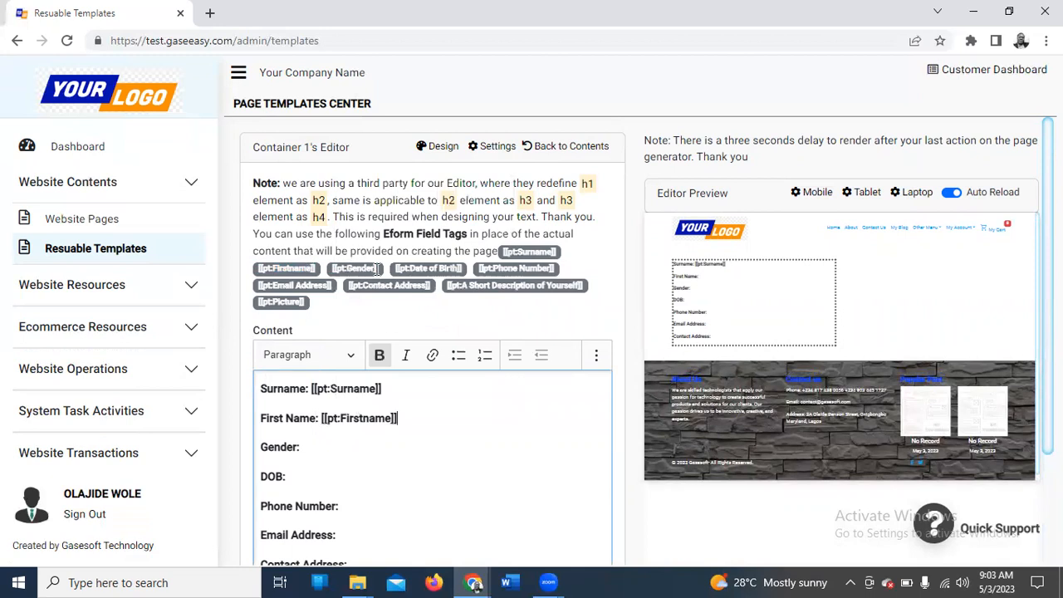
Step: Copy the [[pt:Gender]] field tag and paste it after the "Gender:" label
scroll(378, 267, "down", 2)
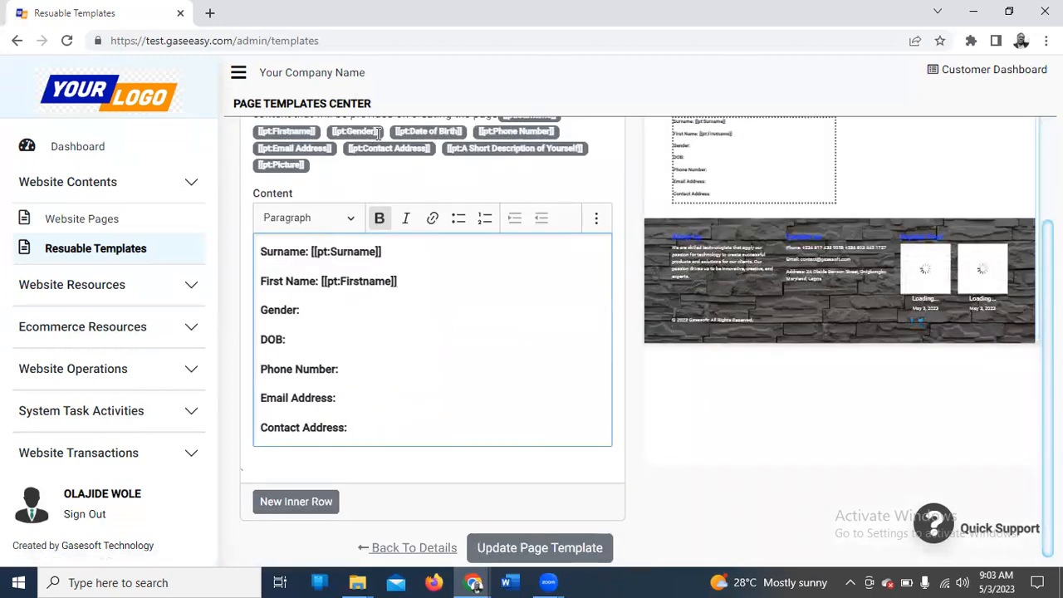
left_click_drag(378, 133, 362, 137)
scroll(370, 133, "up", 1)
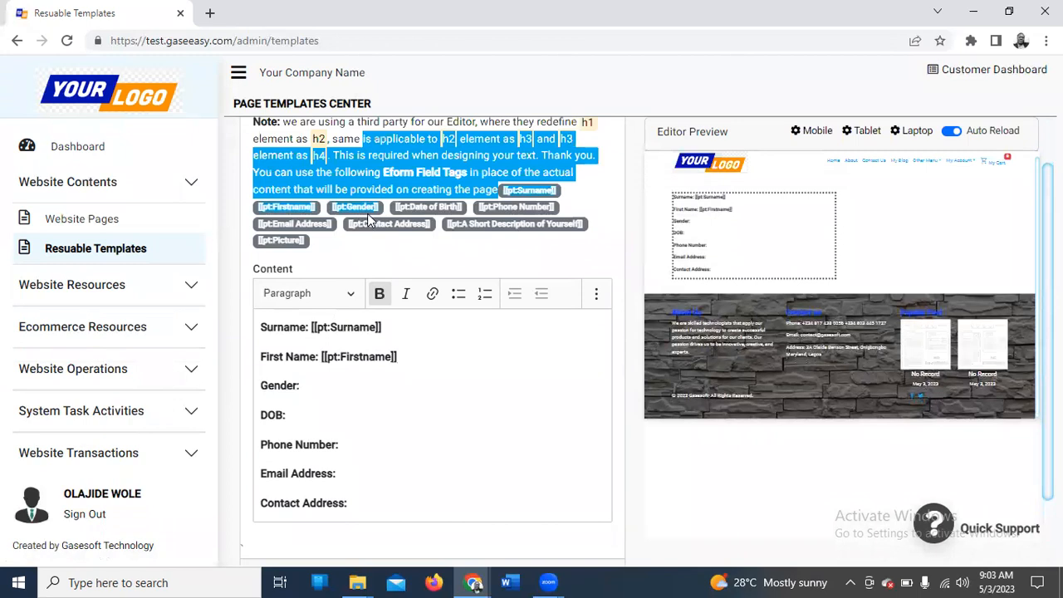
left_click(380, 209)
left_click_drag(382, 213, 335, 207)
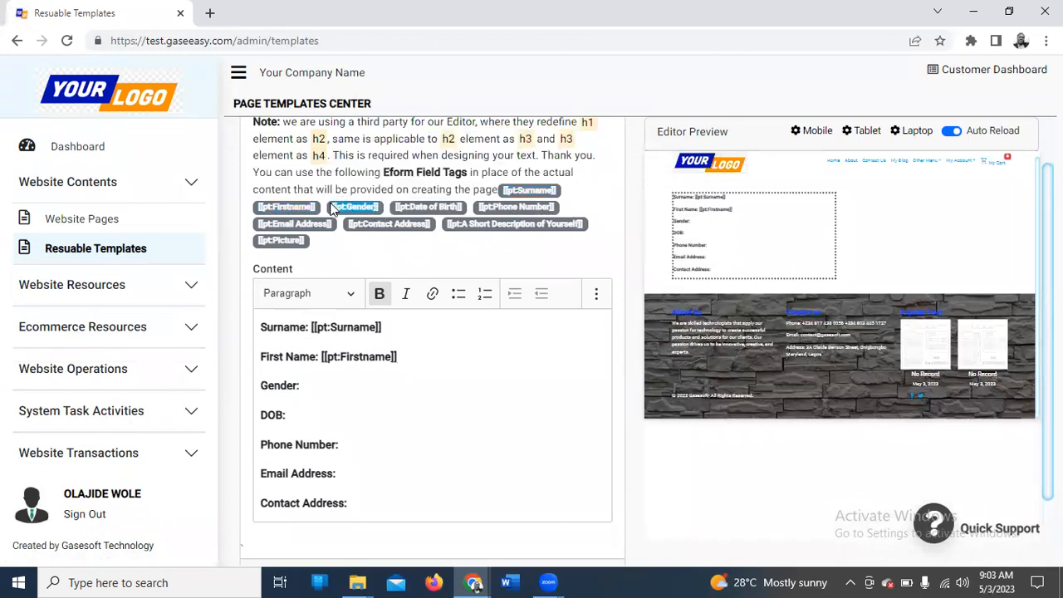
right_click(334, 209)
left_click(364, 219)
left_click(309, 388)
right_click(309, 386)
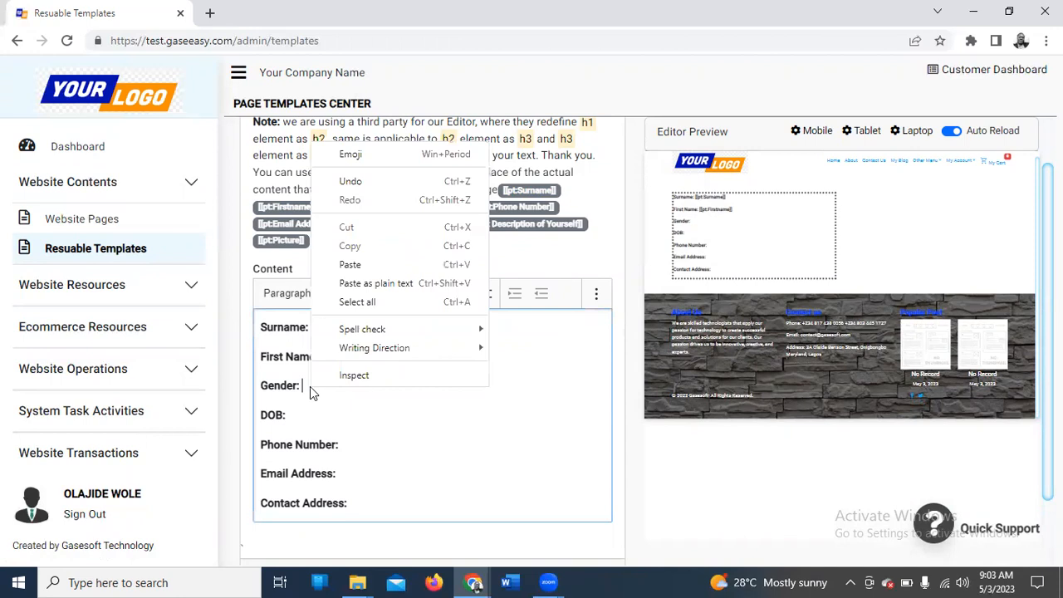
left_click(350, 264)
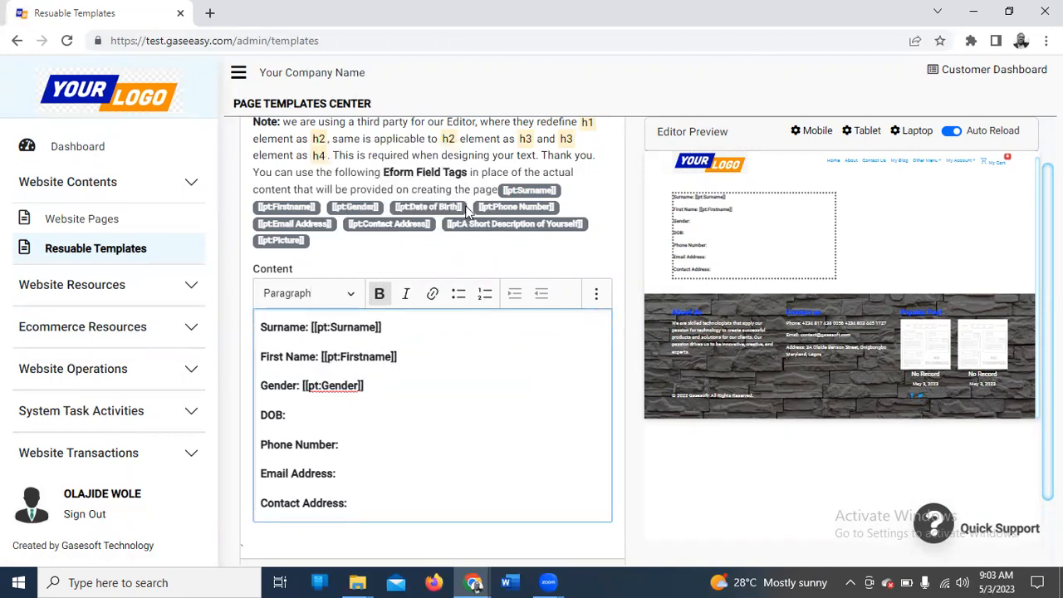
Step: Copy the [[pt:Date of Birth]] field tag and paste it after the "DOB:" label
scroll(465, 208, "down", 1)
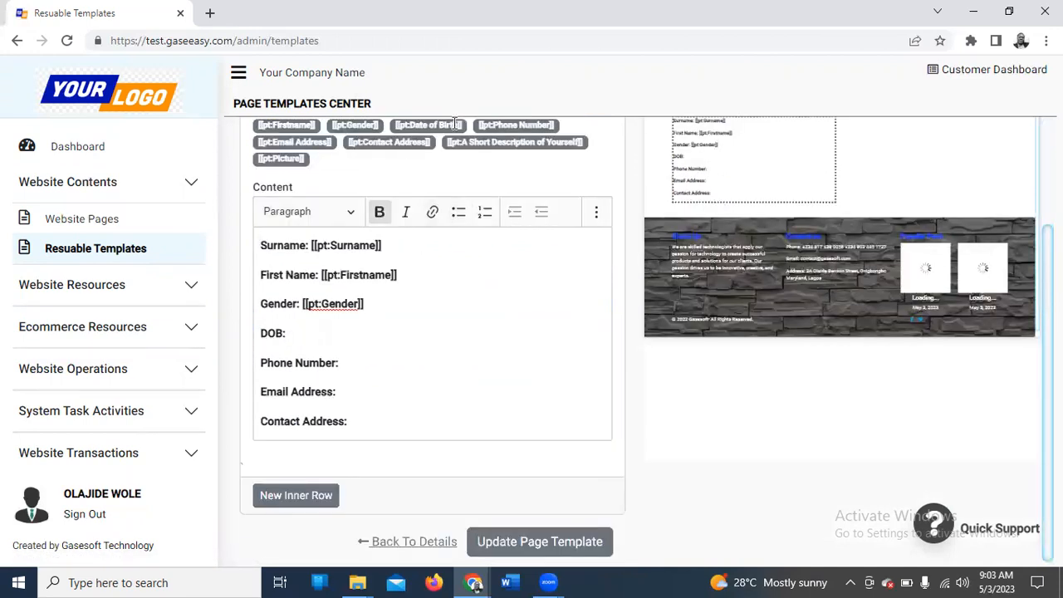
left_click_drag(463, 126, 402, 235)
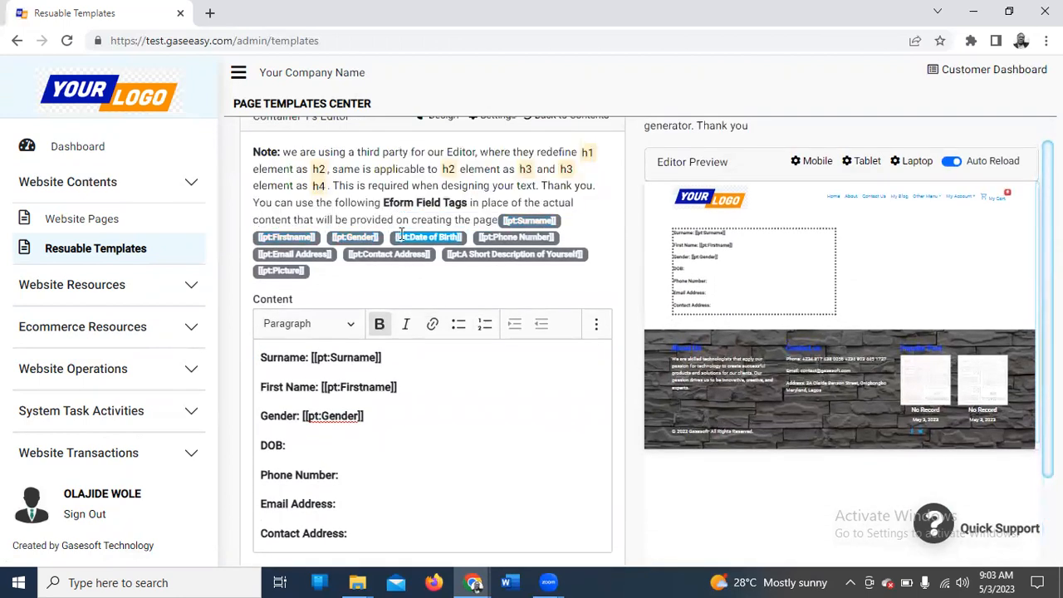
right_click(402, 235)
left_click(442, 250)
left_click(307, 444)
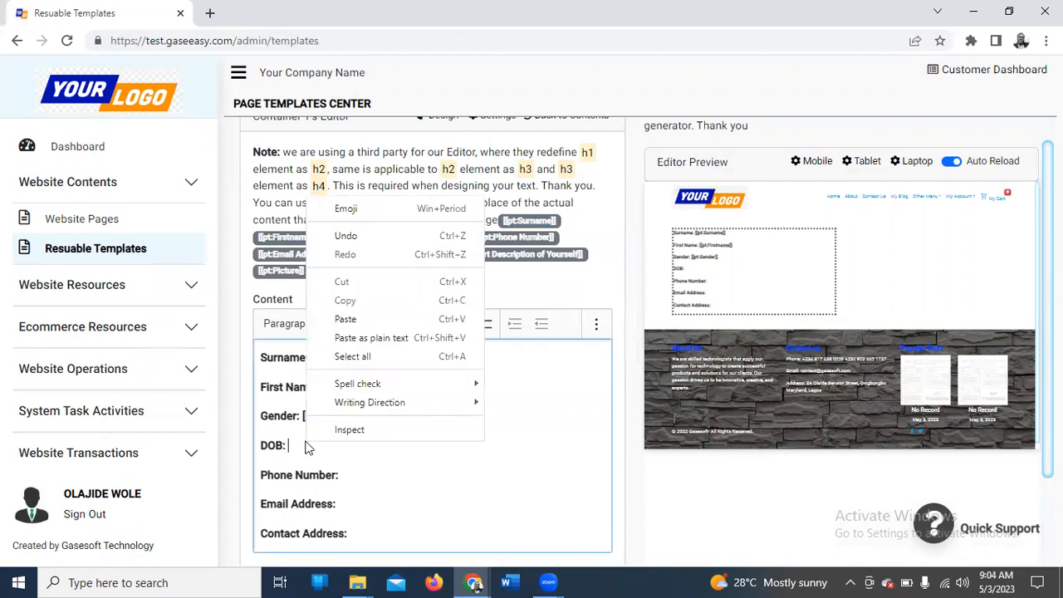
left_click(382, 319)
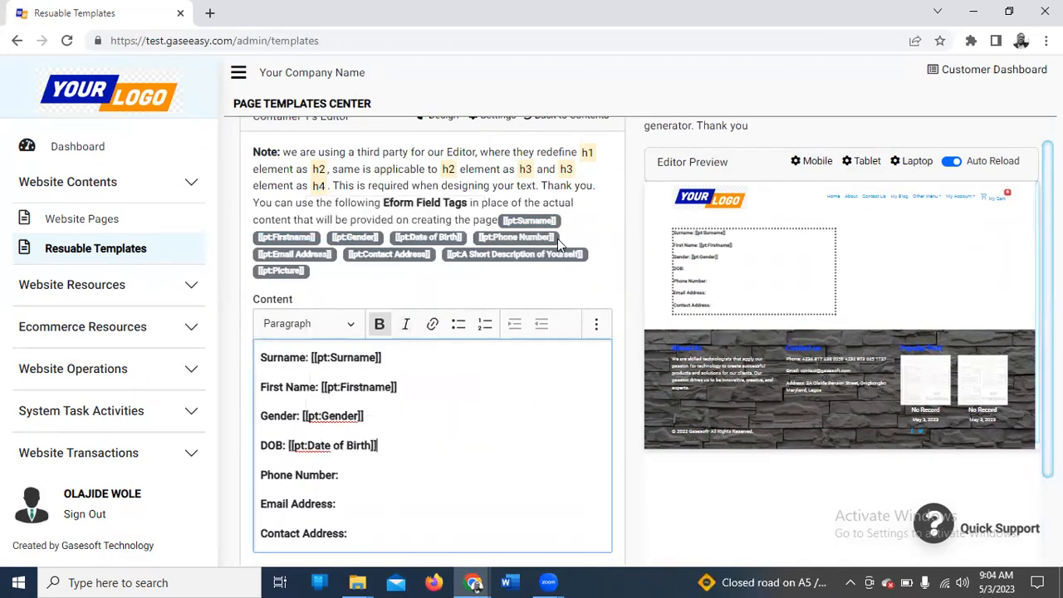
Step: Copy the [[pt:Phone Number]] field tag and paste it after the "Phone Number:" label
scroll(554, 237, "down", 1)
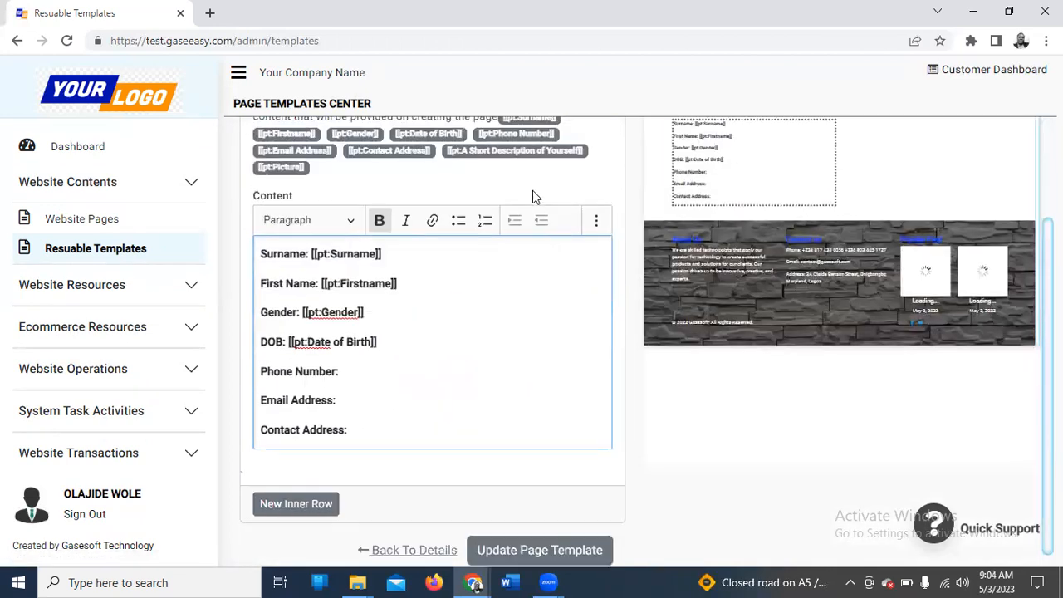
scroll(533, 190, "up", 2)
left_click_drag(557, 269, 504, 264)
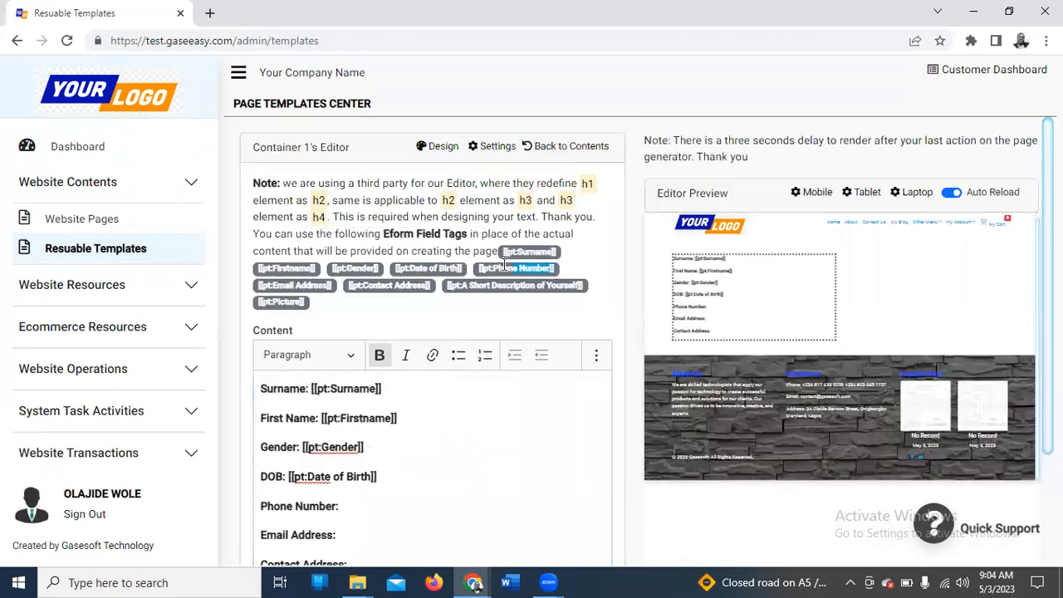
right_click(480, 268)
left_click(505, 278)
scroll(349, 428, "down", 2)
left_click(357, 359)
right_click(361, 357)
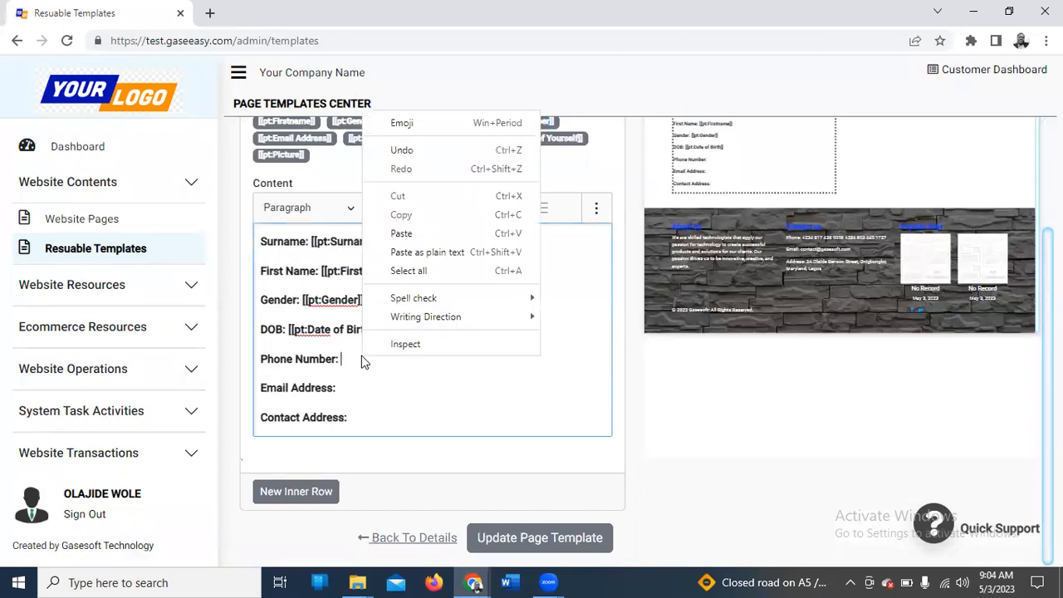
left_click(401, 234)
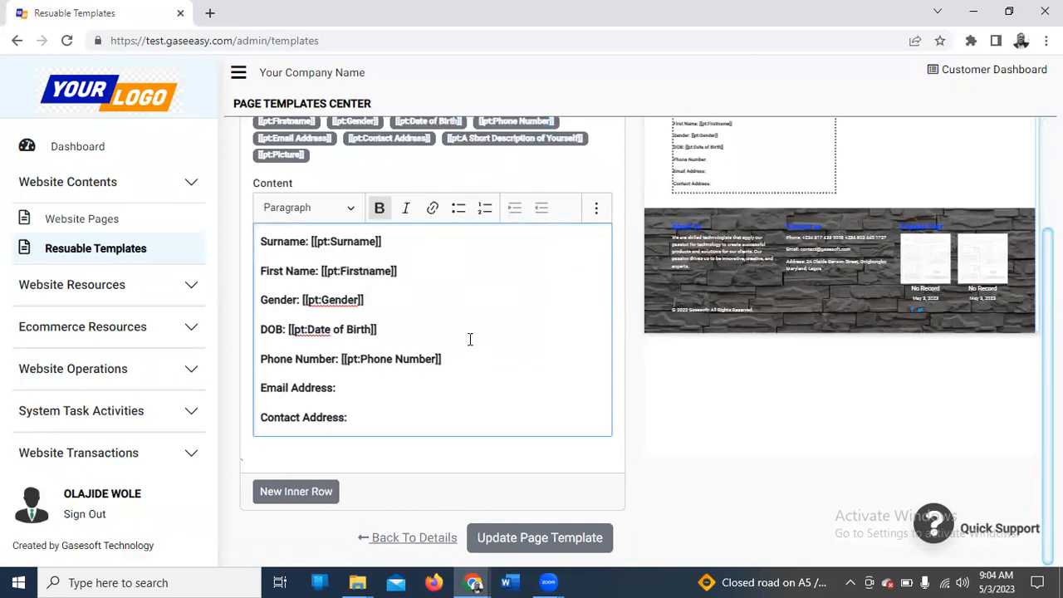
Step: Copy the [[pt:Email Address]] field tag and paste it after the "Email Address:" label
scroll(469, 237, "up", 2)
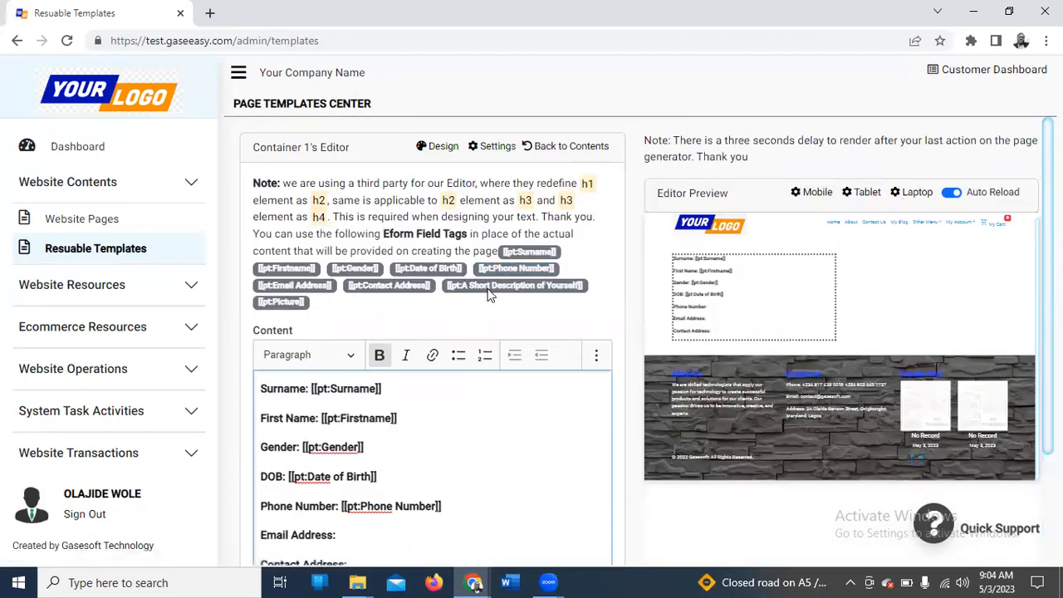
scroll(490, 295, "down", 2)
scroll(457, 225, "up", 2)
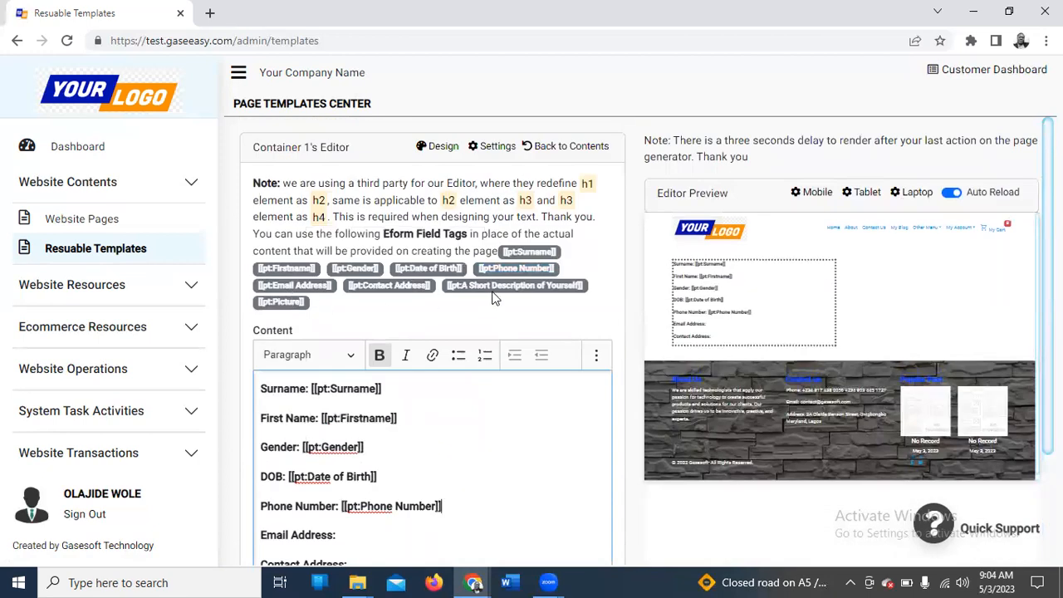
scroll(397, 333, "down", 2)
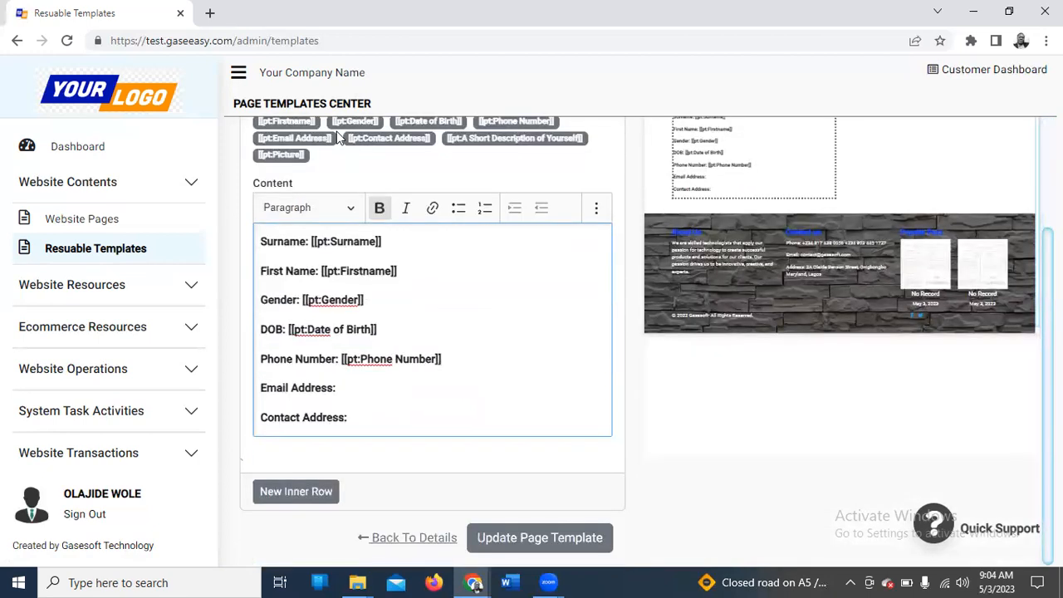
left_click_drag(332, 140, 256, 140)
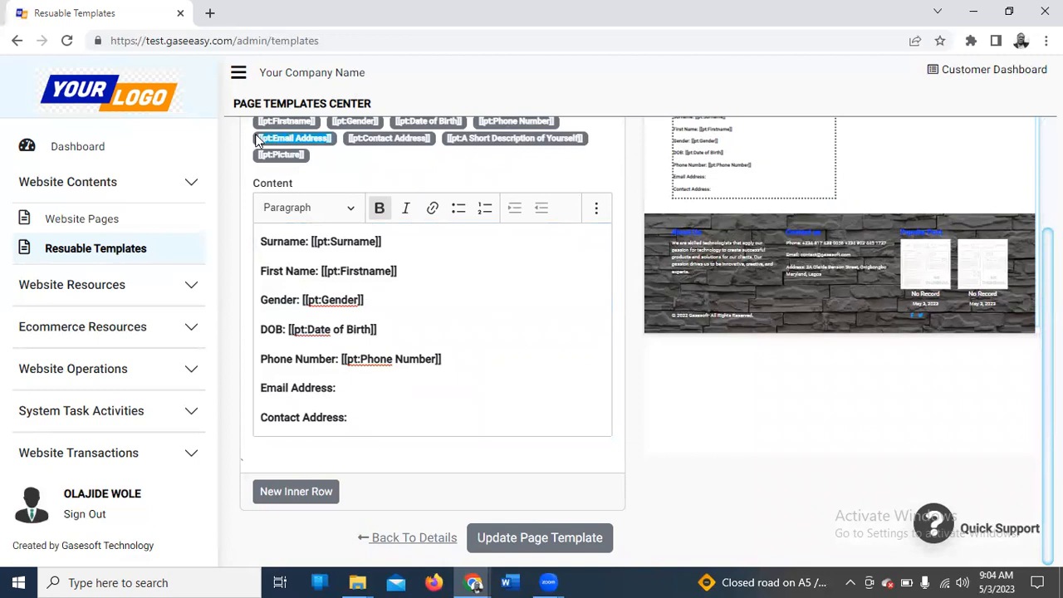
right_click(260, 139)
left_click(295, 151)
left_click(349, 382)
right_click(349, 382)
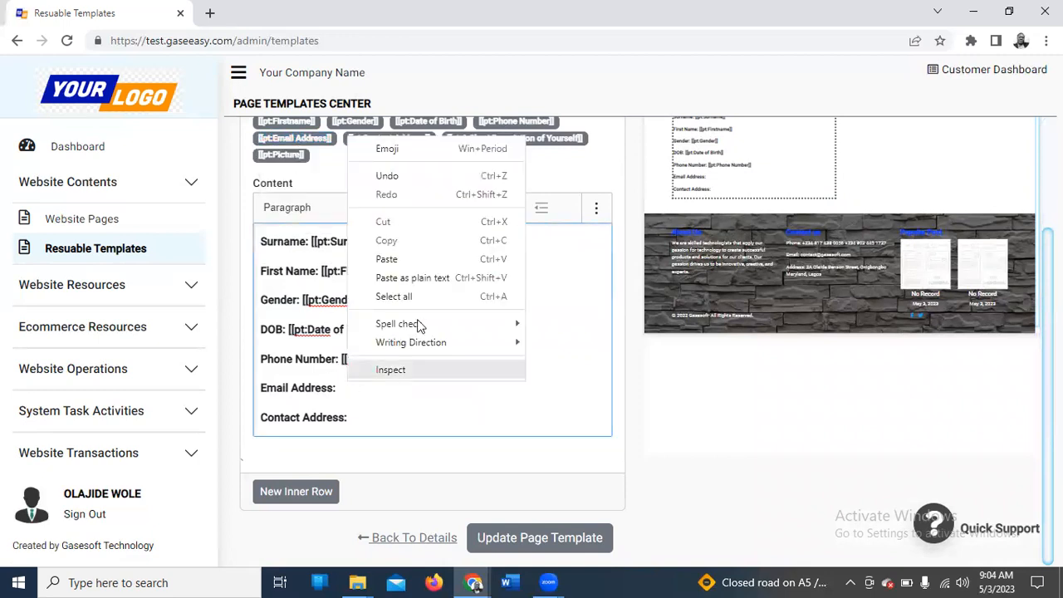
left_click(408, 259)
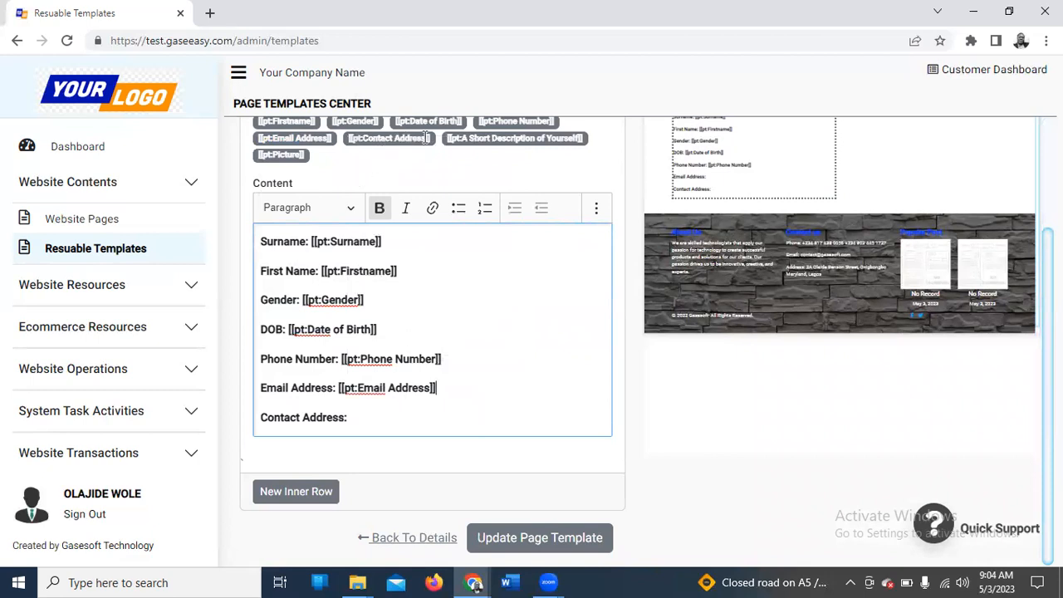
Step: Copy the [[pt:Contact Address]] field tag and paste it after the "Contact Address:" label
scroll(435, 141, "up", 1)
scroll(431, 146, "down", 1)
left_click_drag(431, 147, 357, 143)
right_click(362, 143)
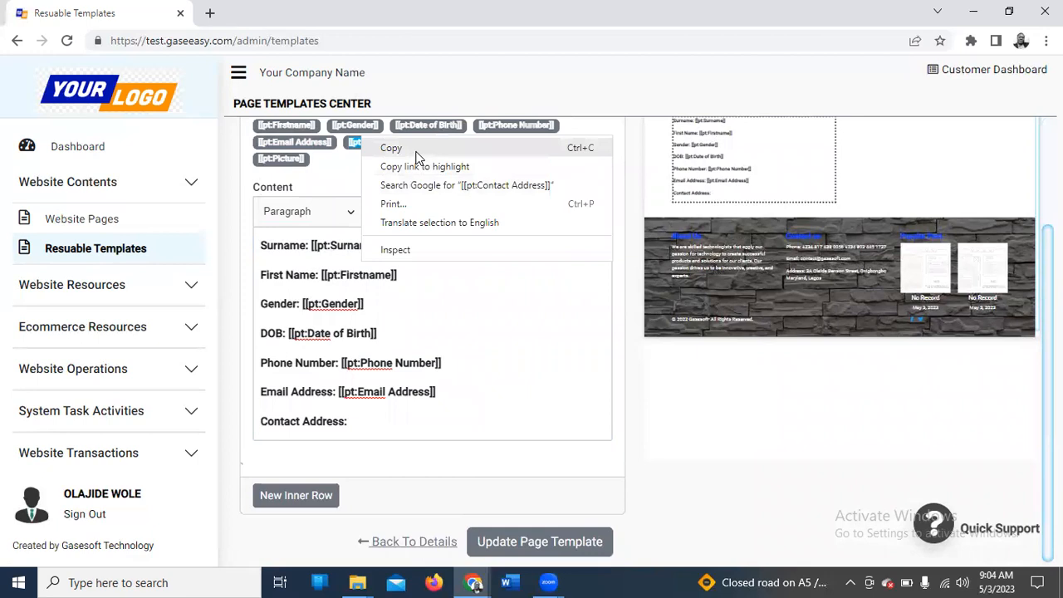
left_click(390, 147)
left_click(369, 418)
right_click(371, 423)
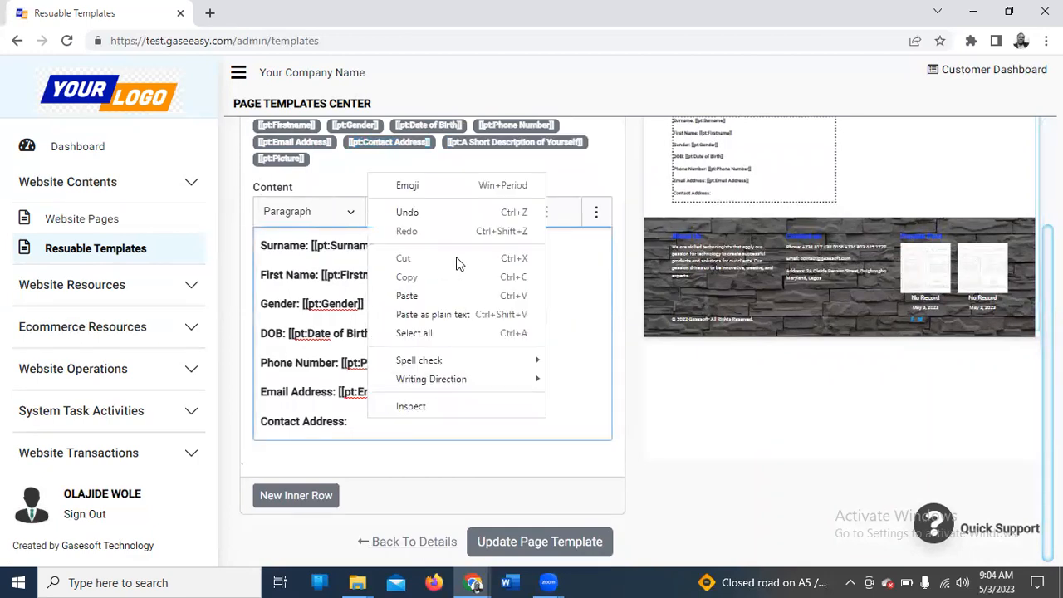
left_click(422, 296)
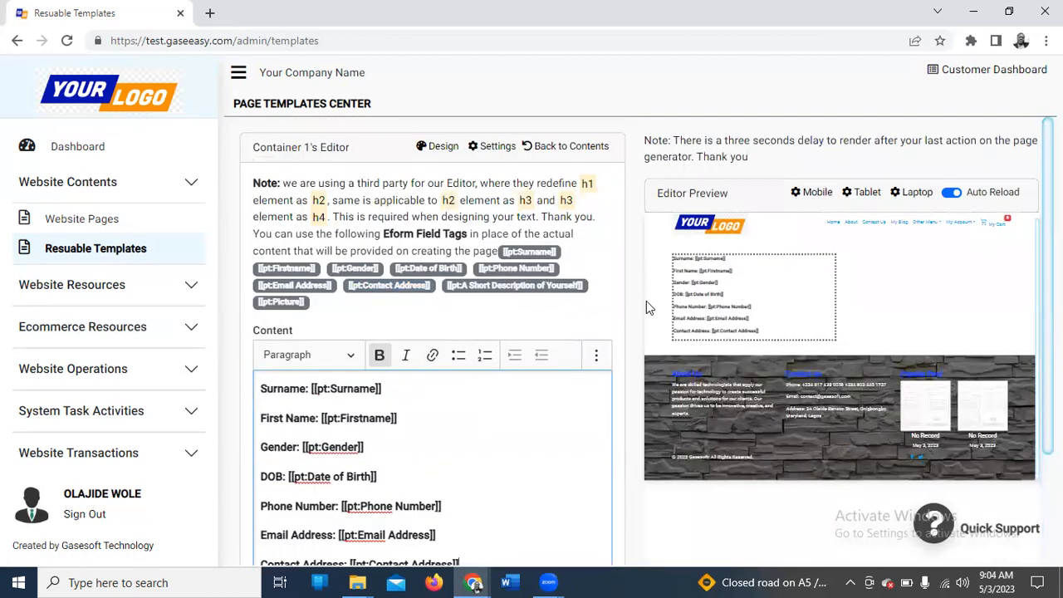
Step: Set Container 1's full padding to 2 rem in its Space & Gap Design style
left_click(438, 147)
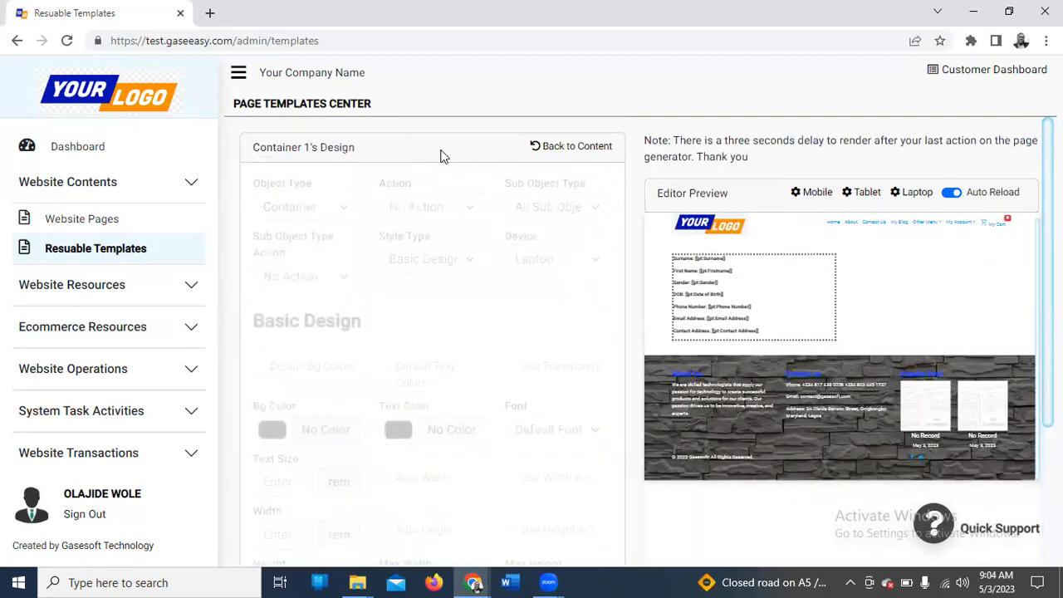
left_click(463, 262)
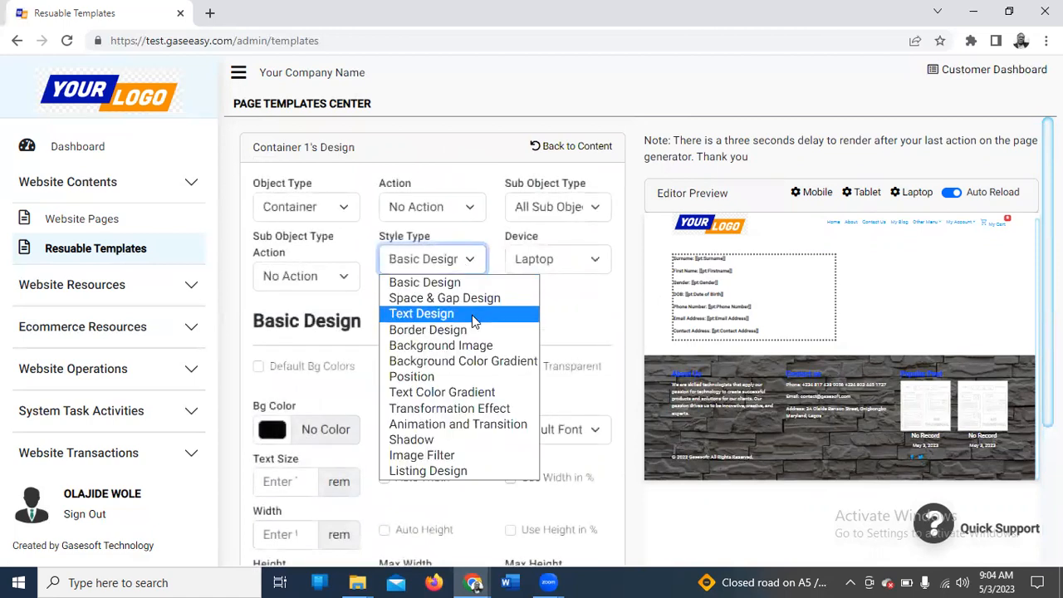
left_click(465, 281)
key("Down")
scroll(301, 421, "down", 2)
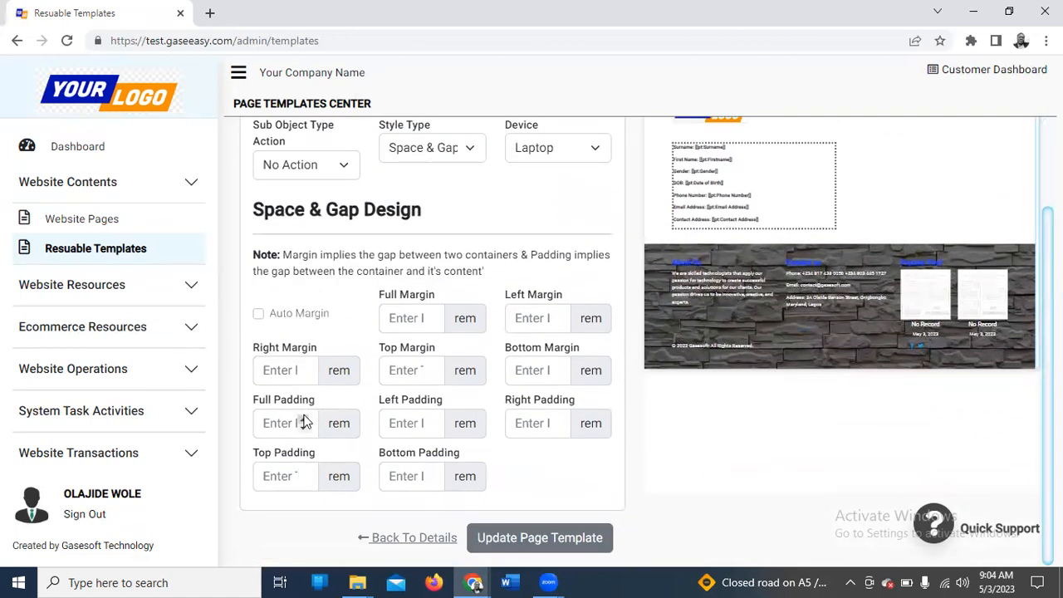
left_click(305, 420)
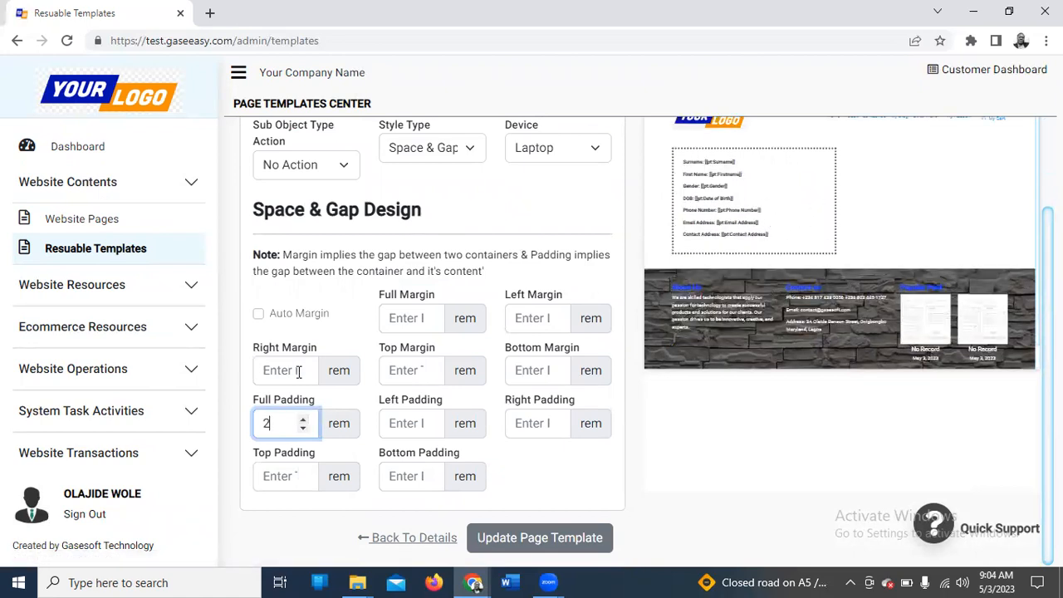
scroll(691, 373, "up", 2)
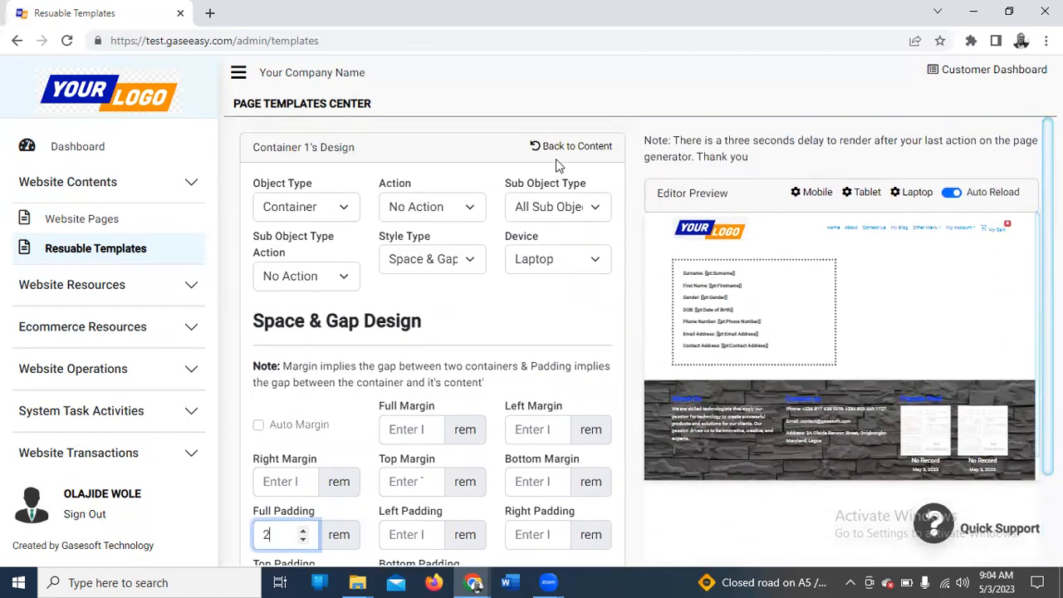
Step: Enable default background colors in Container 1's Basic Design and set its background color to Primary Light
left_click(471, 260)
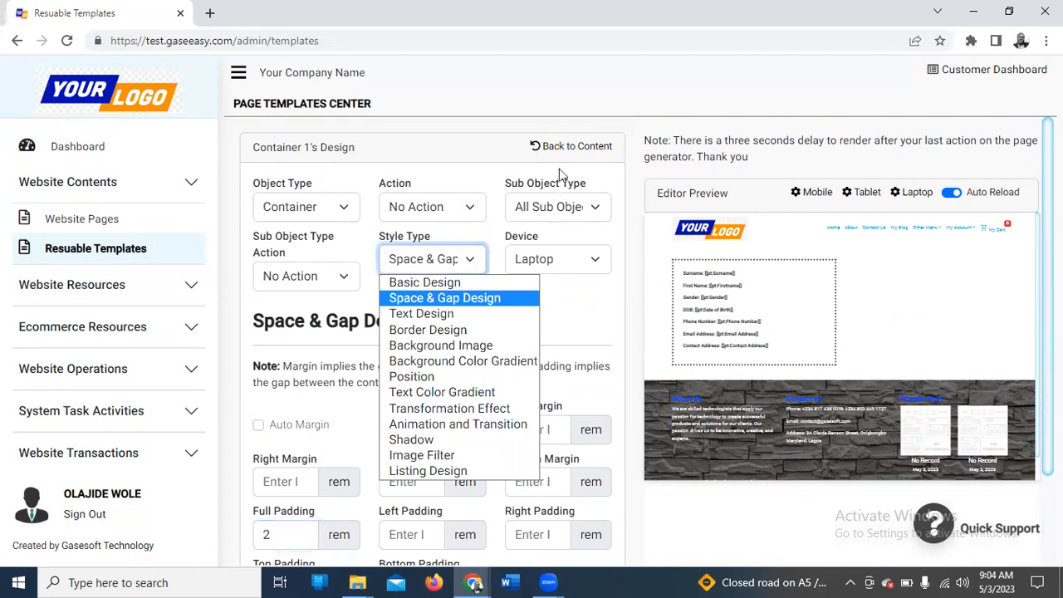
left_click(550, 146)
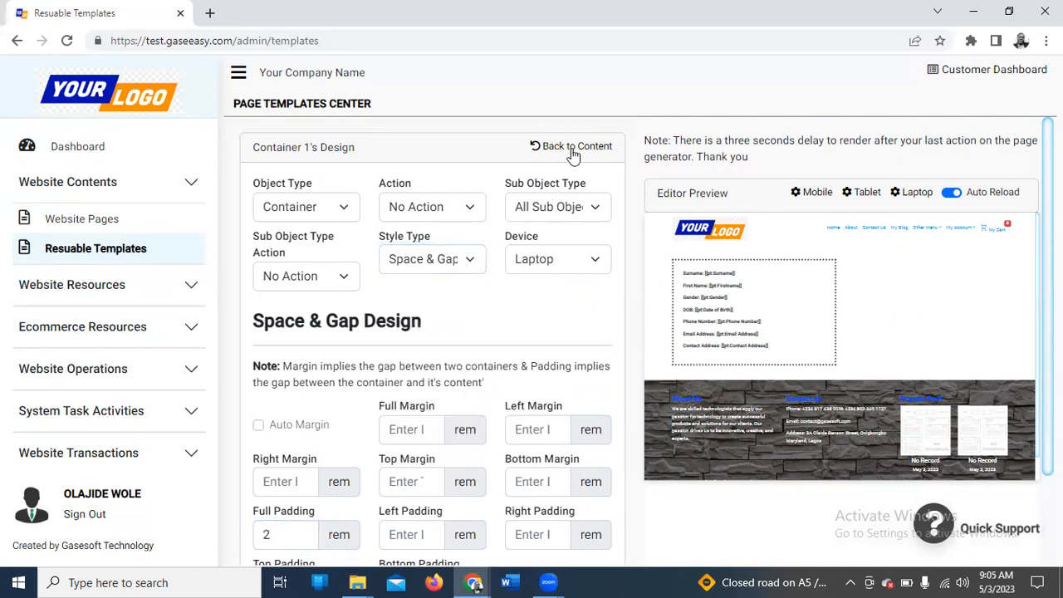
left_click(446, 259)
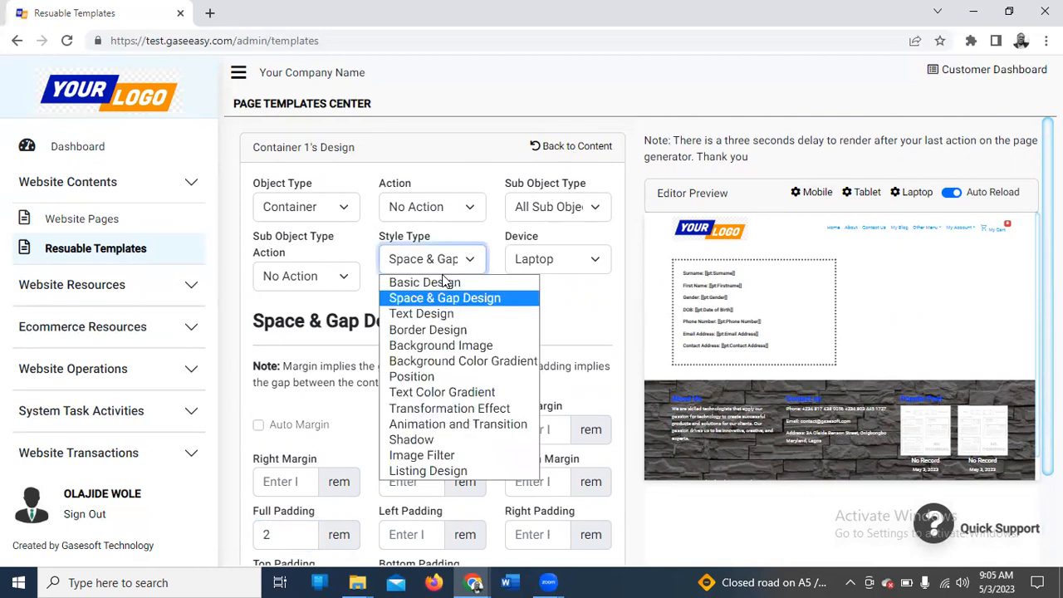
left_click(446, 280)
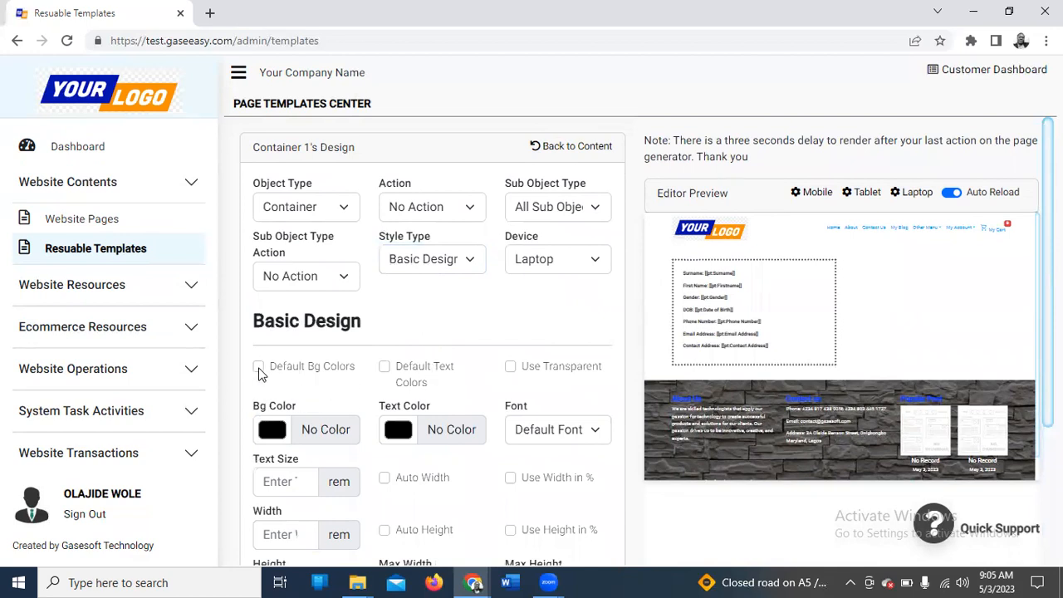
left_click(259, 367)
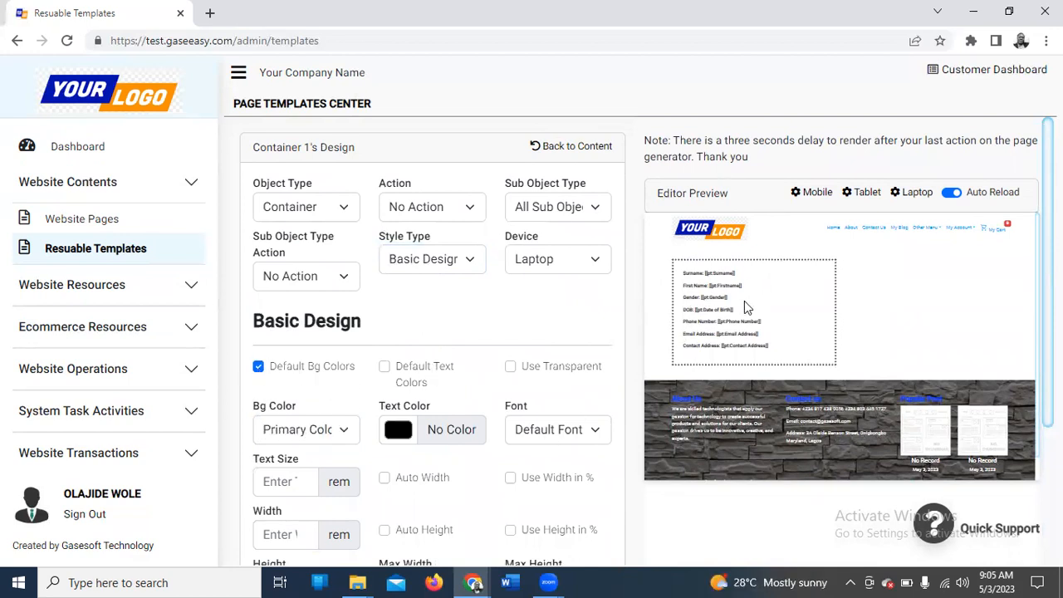
scroll(746, 301, "down", 2)
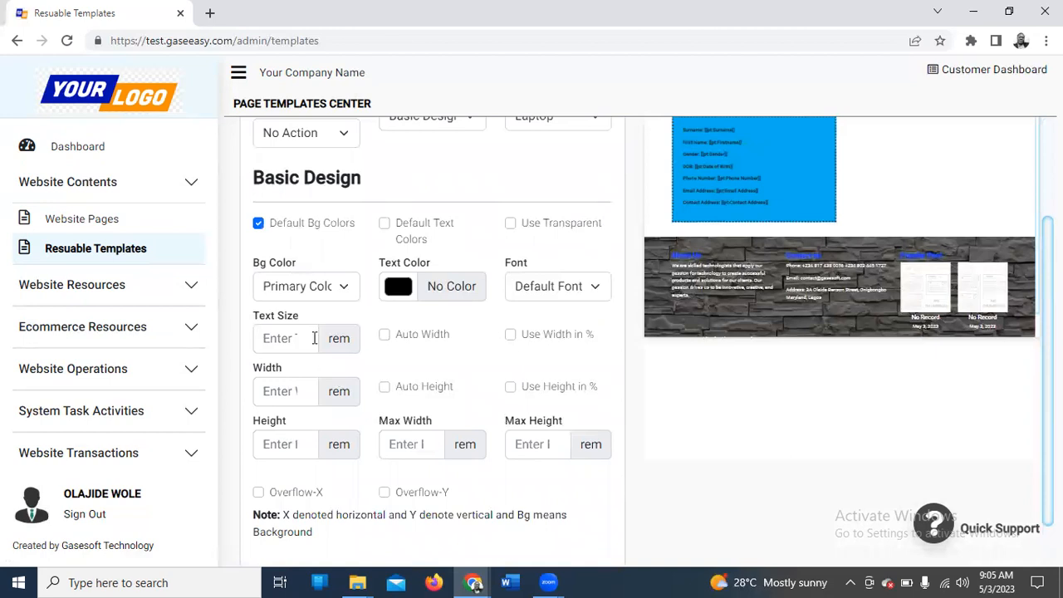
left_click(340, 288)
left_click(361, 325)
scroll(784, 201, "up", 2)
scroll(750, 333, "down", 2)
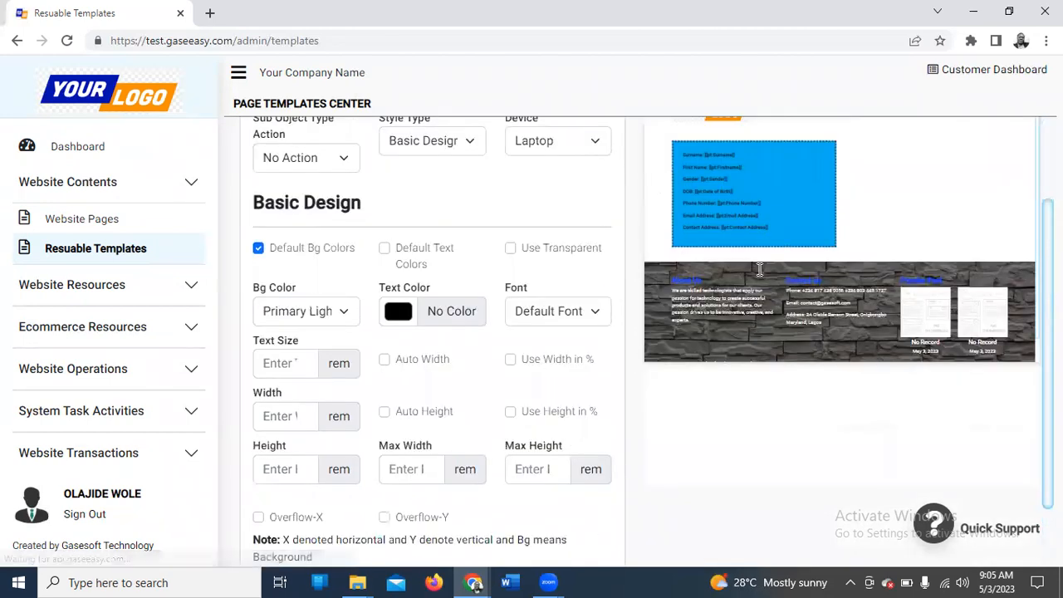
scroll(772, 249, "up", 2)
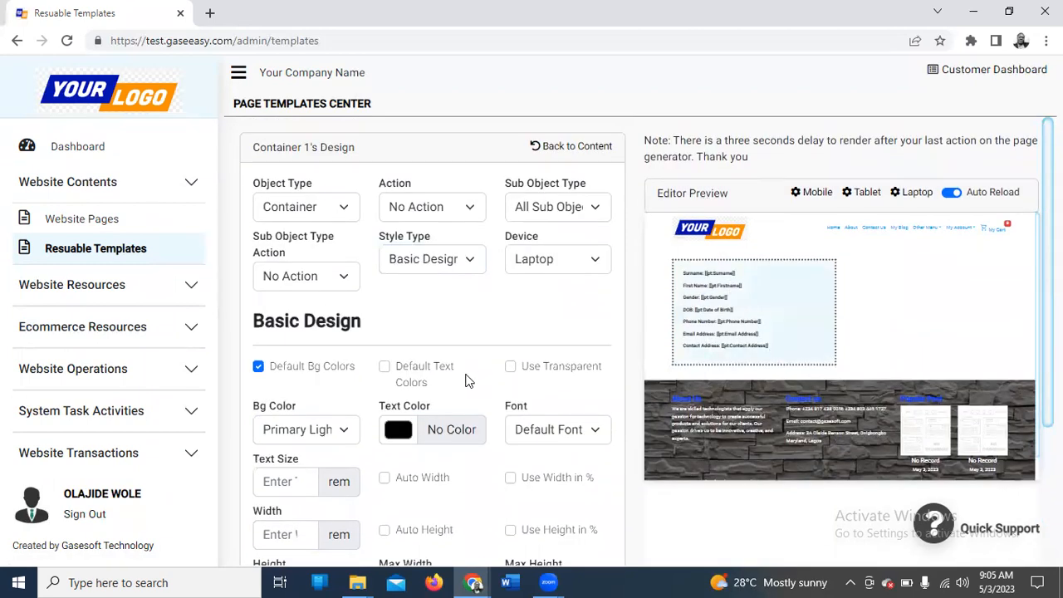
Step: Return from Container 1's design to the Row 1 contents and add a picture content
left_click(572, 147)
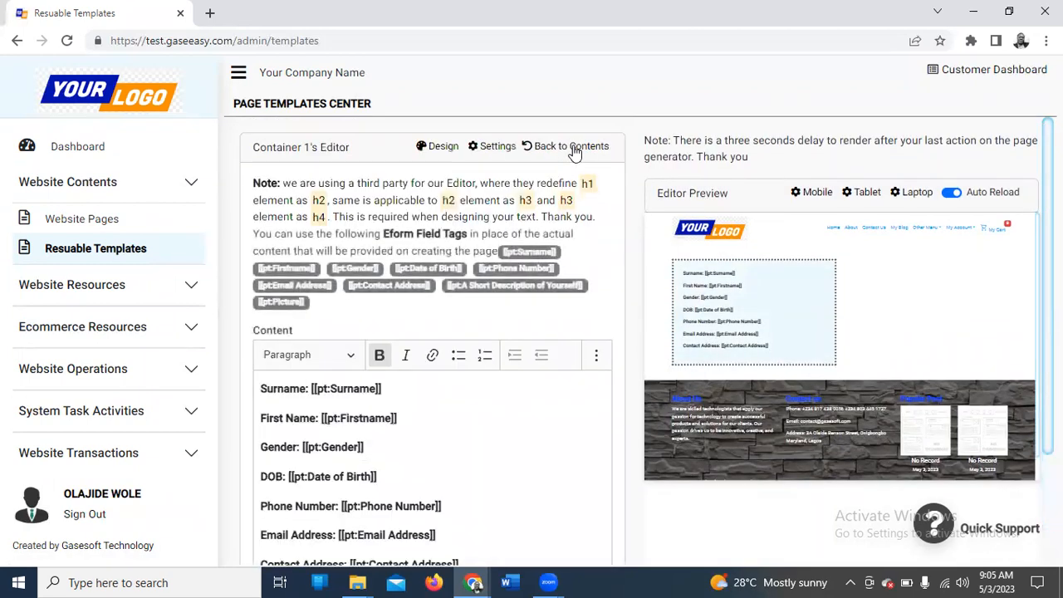
left_click(573, 148)
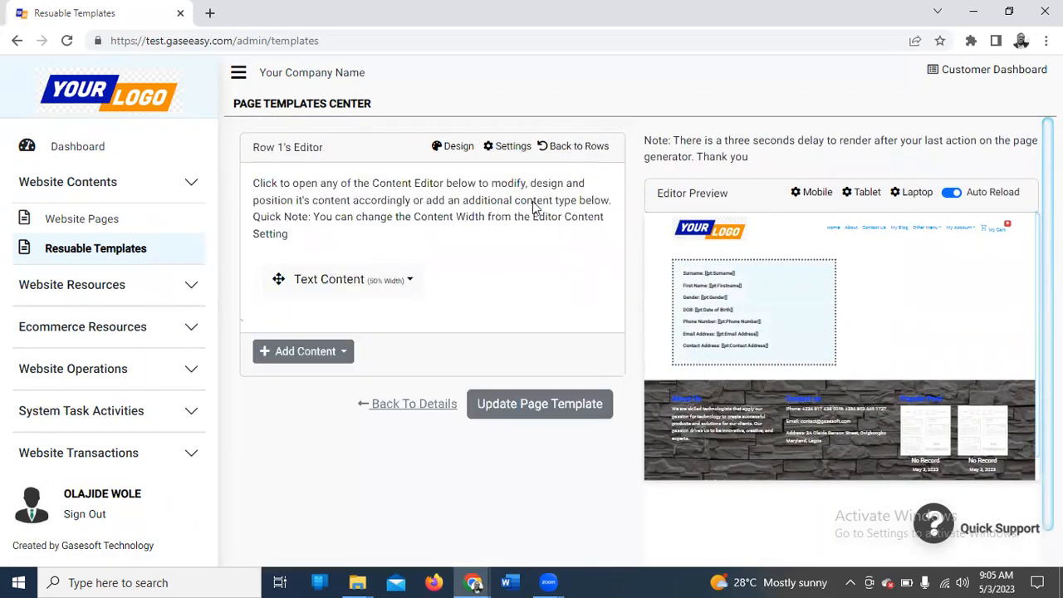
left_click(343, 356)
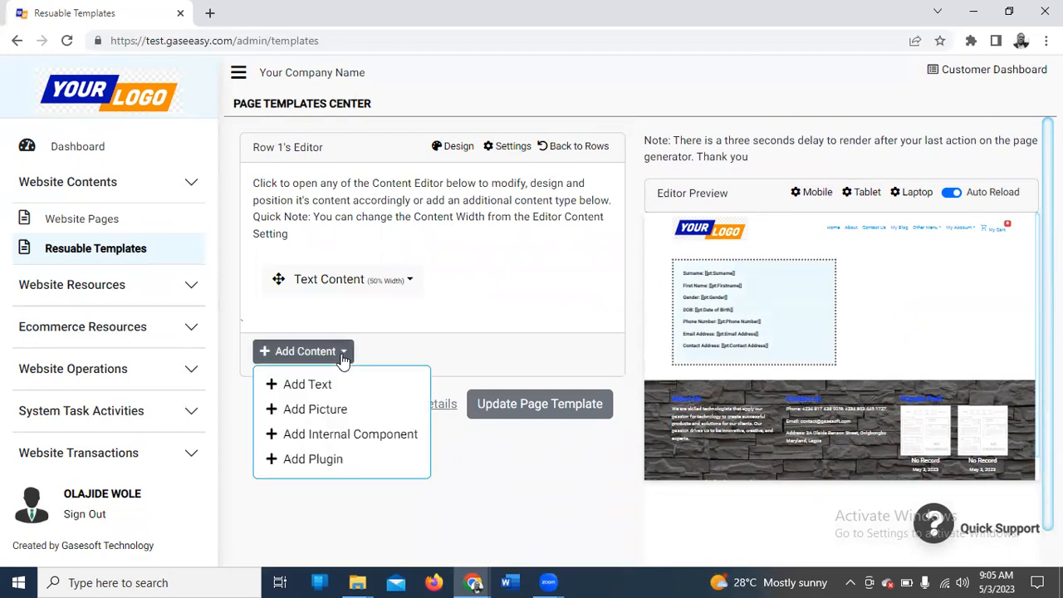
left_click(362, 411)
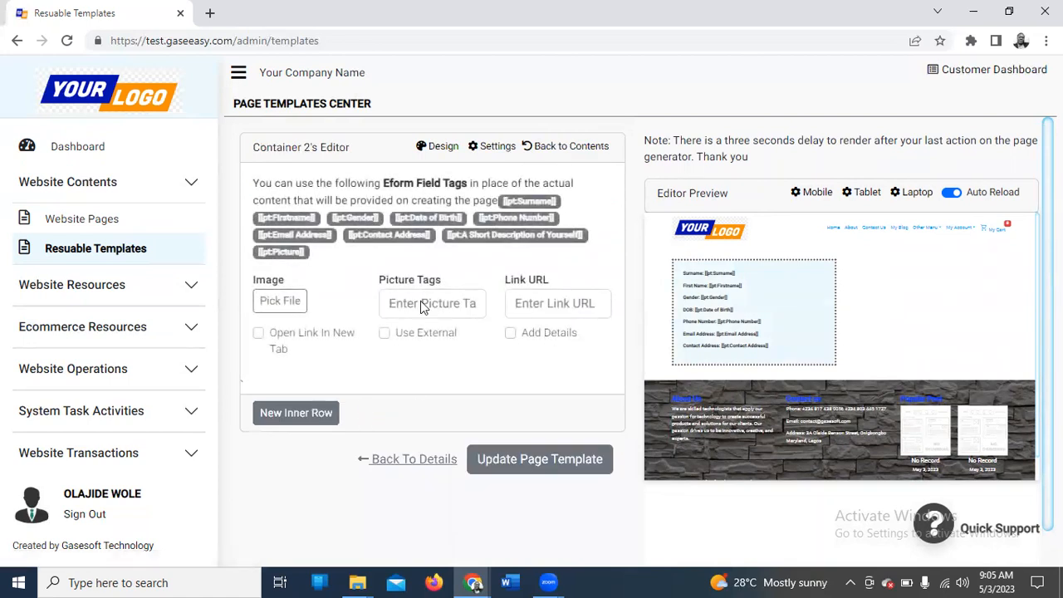
Step: Set Container 2's picture to use an external image, with the copied [[pt:Picture]] field tag as its Image URL
scroll(494, 208, "down", 1)
left_click_drag(307, 219, 247, 212)
right_click(274, 216)
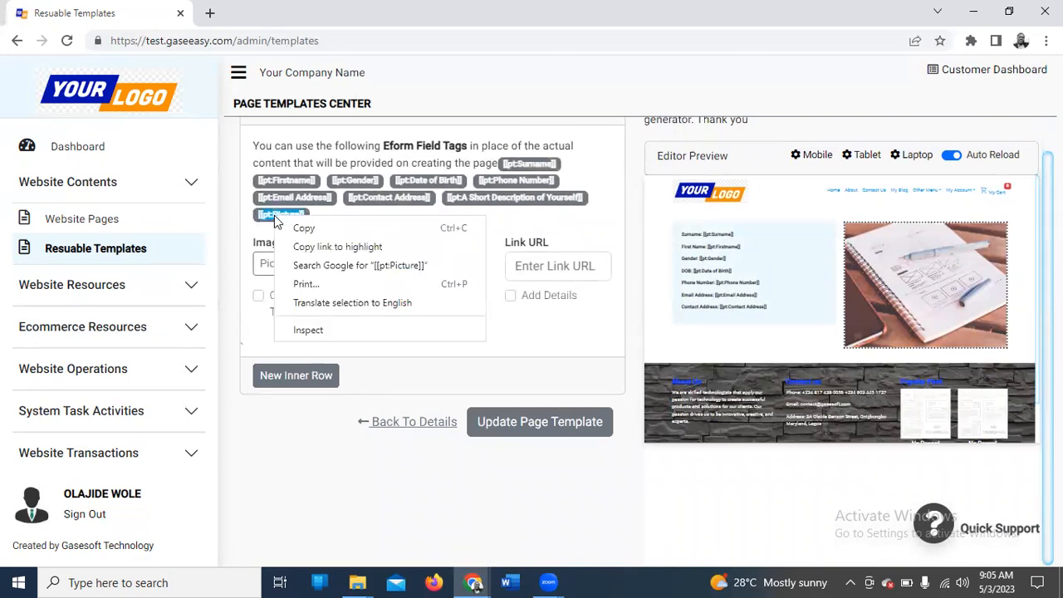
left_click(312, 232)
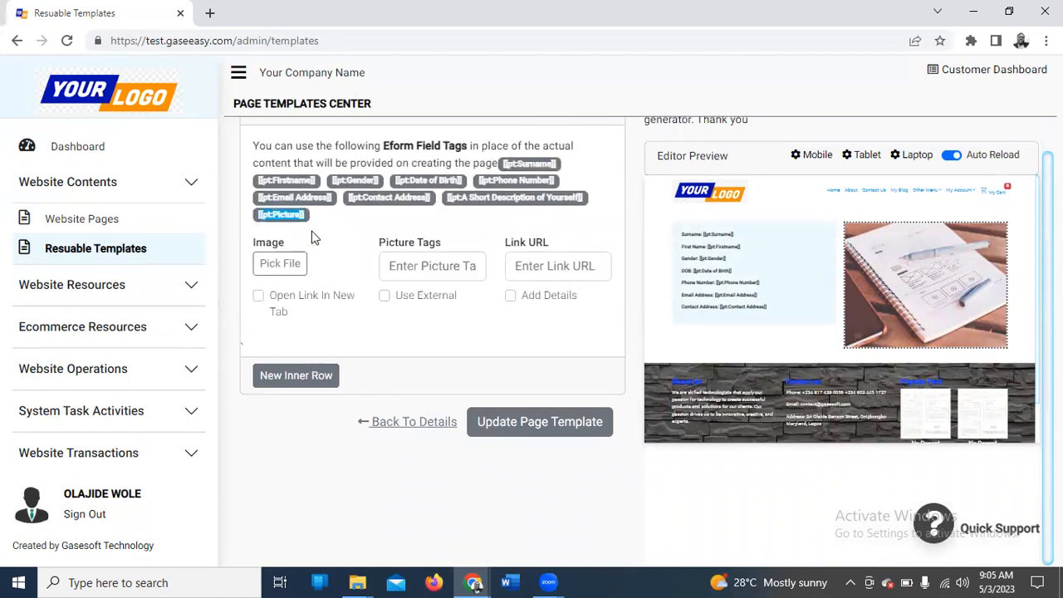
left_click(384, 296)
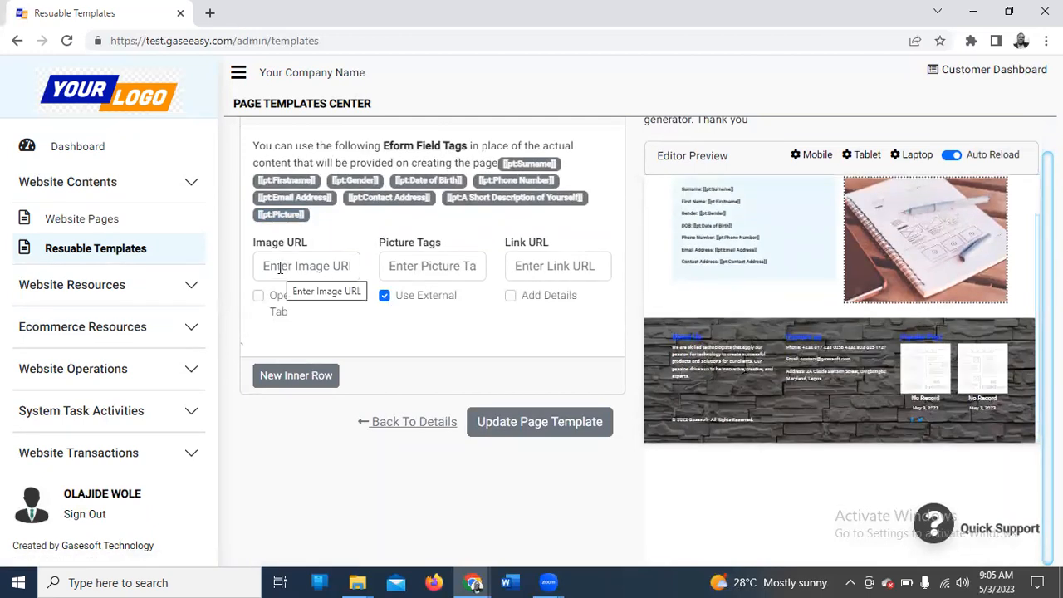
right_click(281, 269)
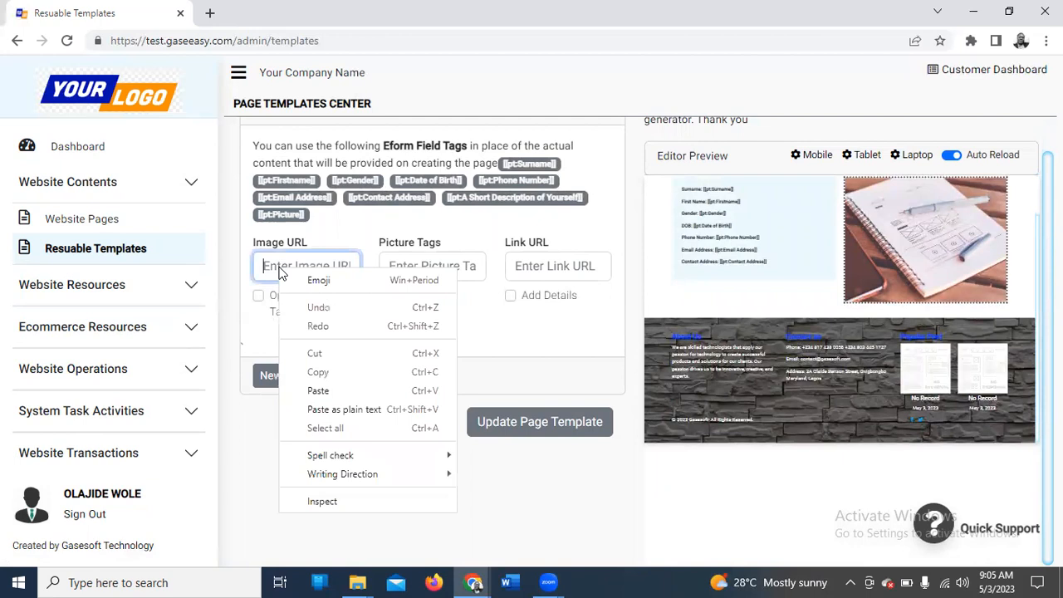
left_click(332, 391)
scroll(915, 267, "up", 1)
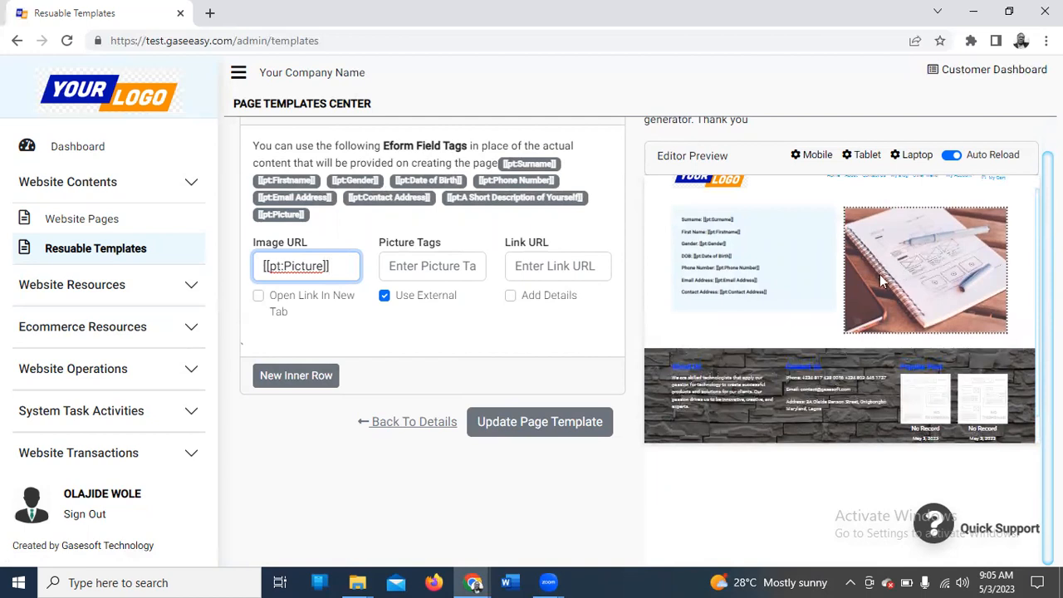
left_click(509, 333)
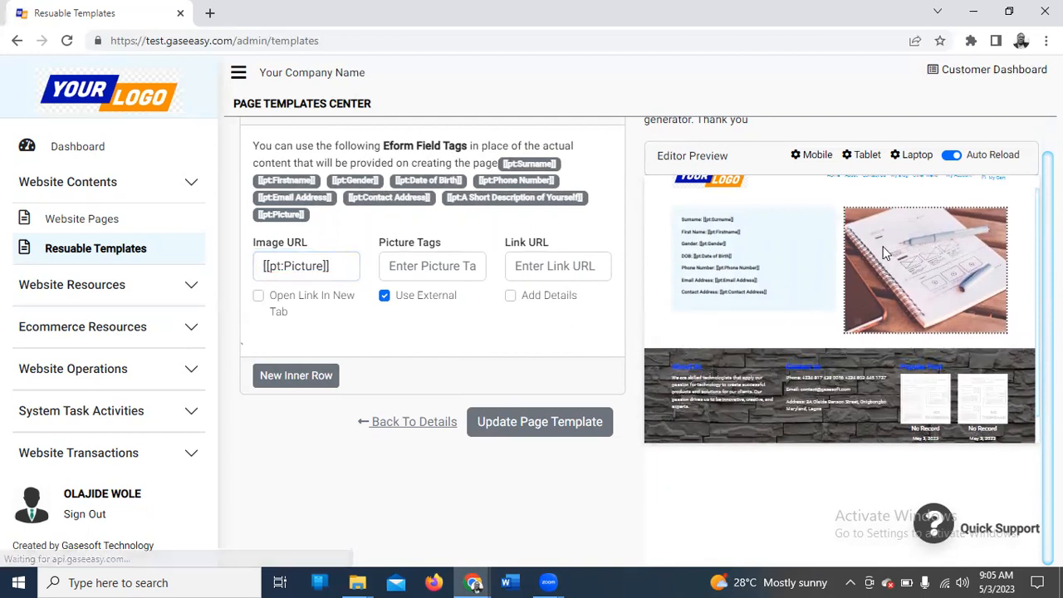
Step: Check the picture container in the preview and save the page template
scroll(938, 281, "up", 1)
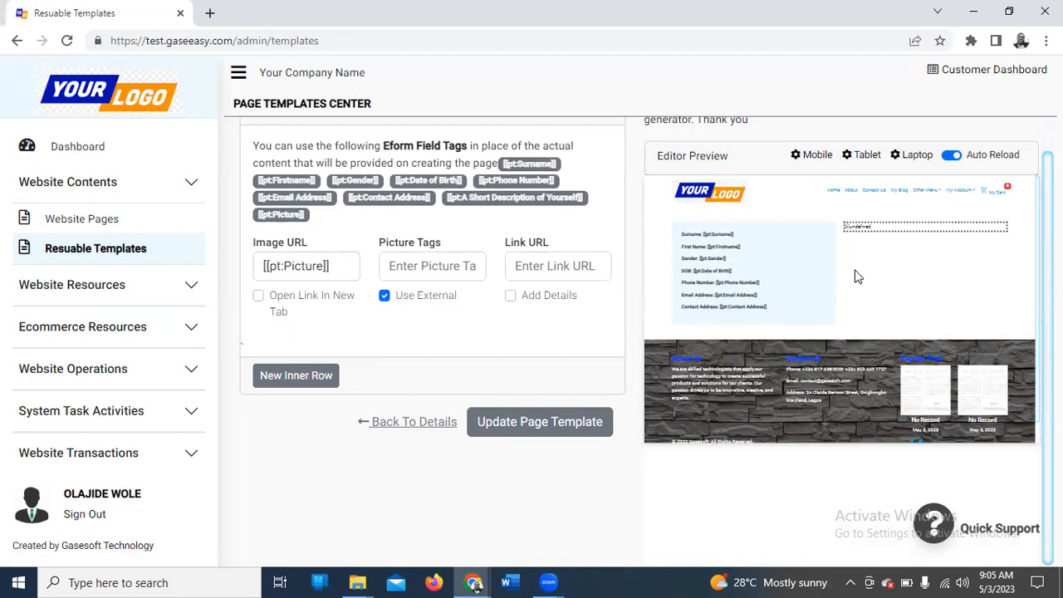
scroll(870, 275, "up", 1)
scroll(870, 274, "down", 1)
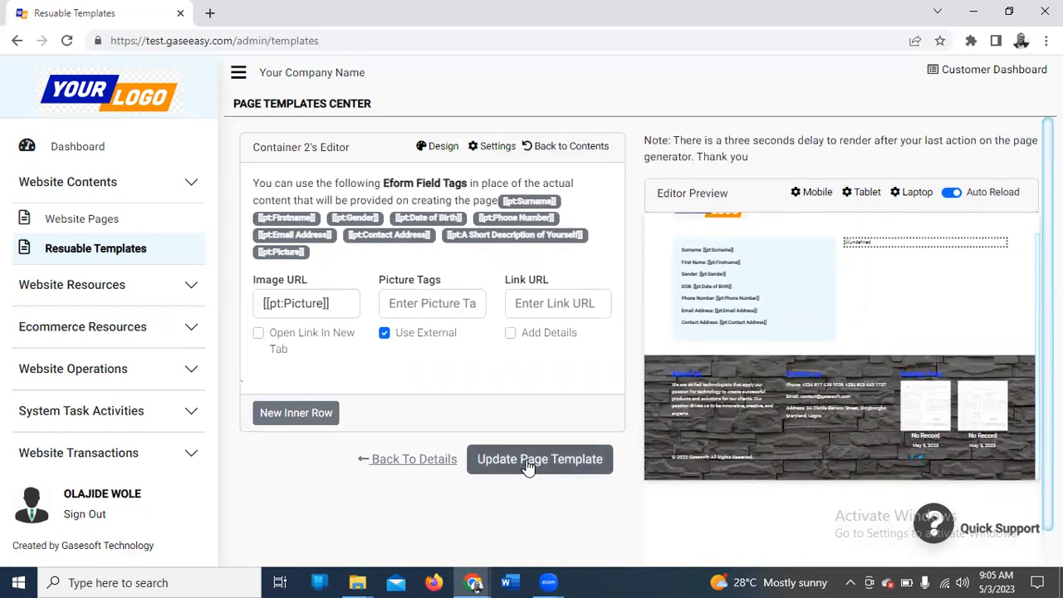
left_click(529, 467)
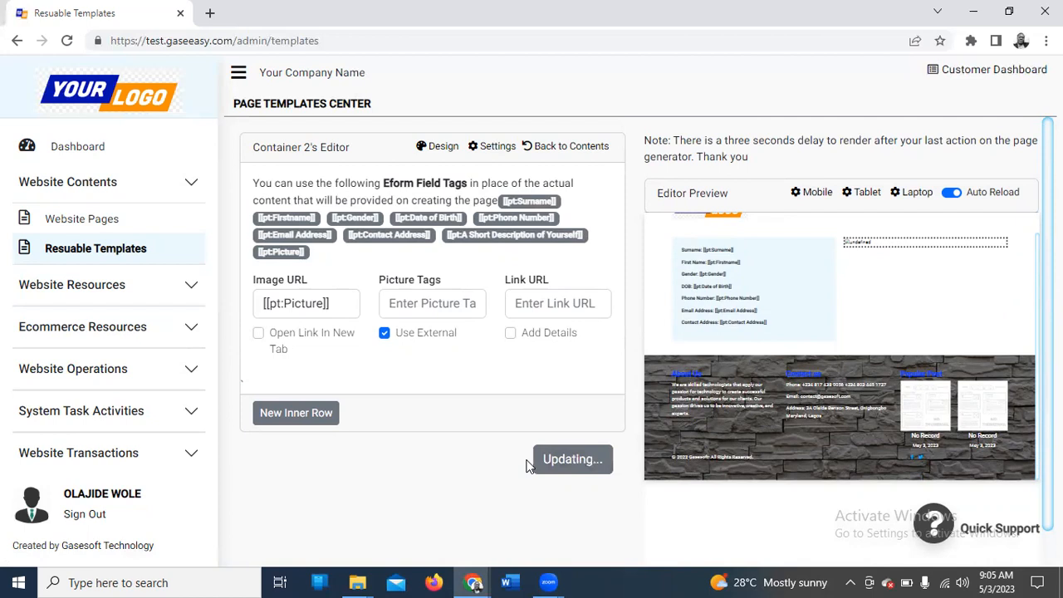
Step: Return to the Row 1 contents and add another text content after the picture
left_click(550, 148)
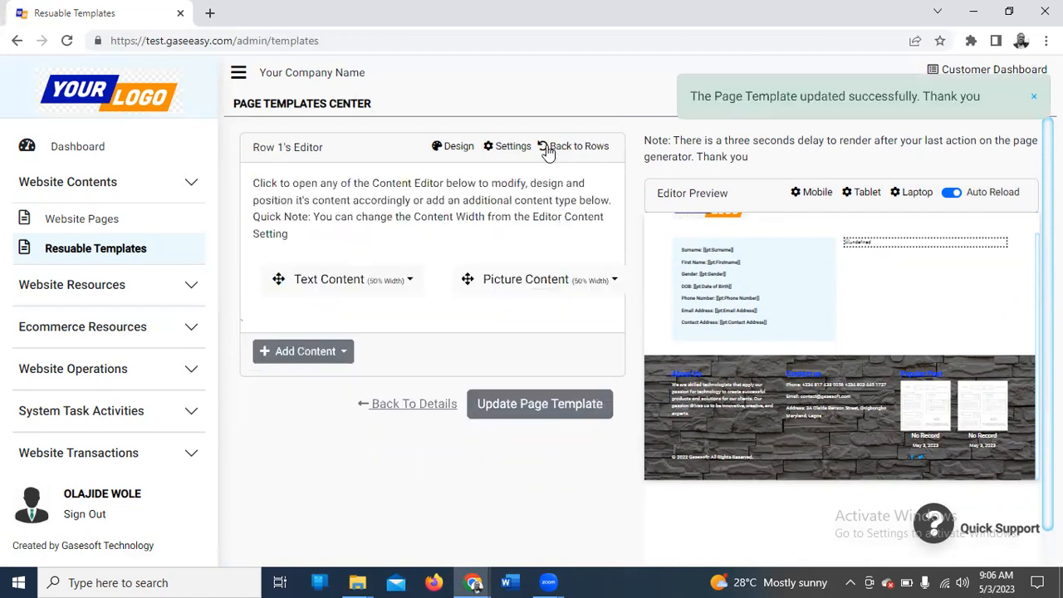
left_click(346, 355)
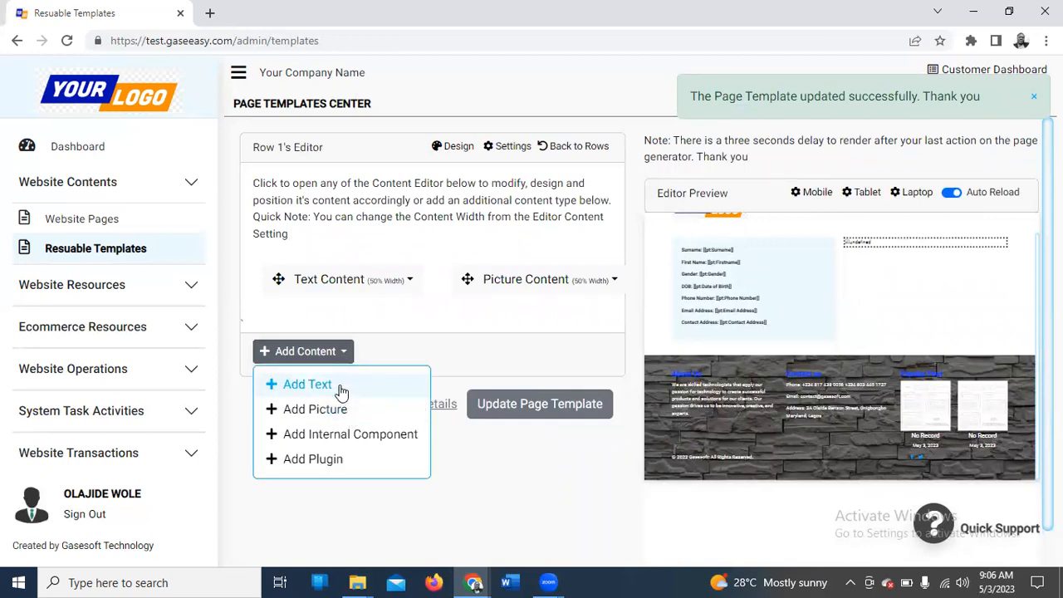
left_click(337, 387)
Step: Set Container 3's laptop width size to 100% (Full) Width in its settings and return to its content editor
left_click(496, 148)
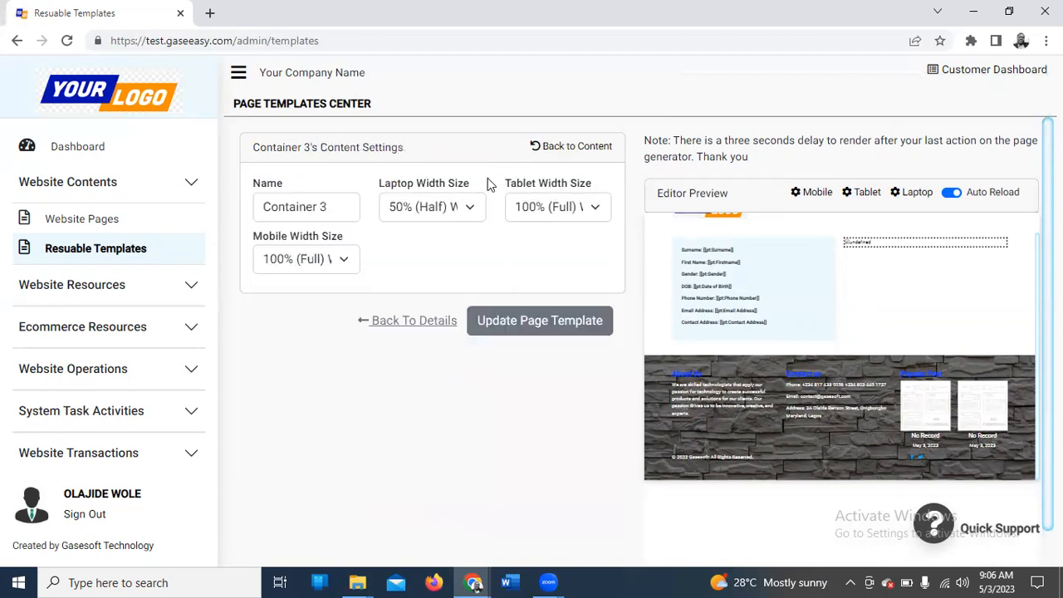
scroll(470, 212, "down", 1)
left_click(471, 169)
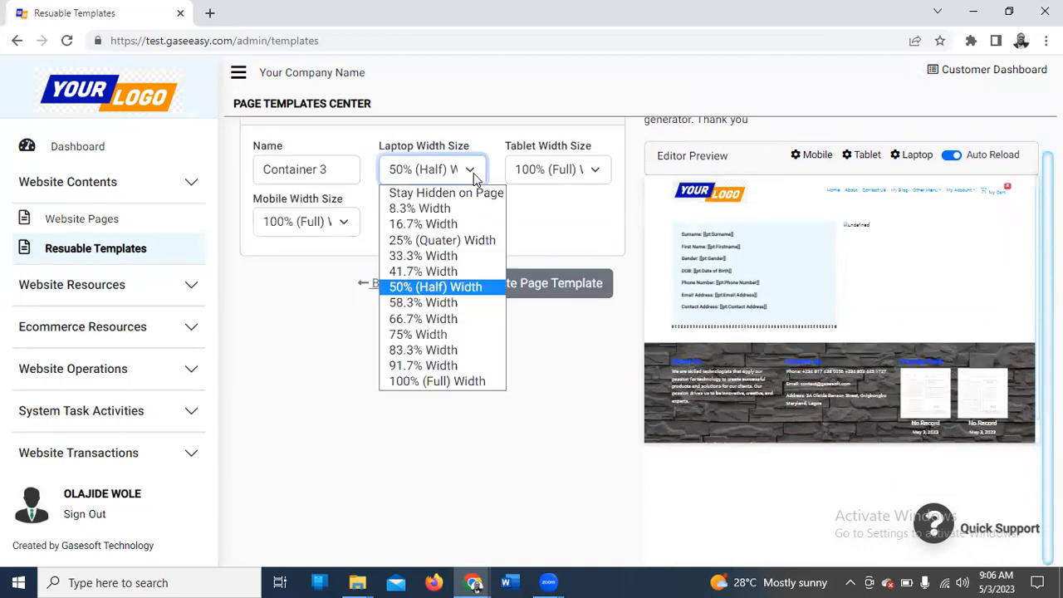
left_click(466, 380)
scroll(565, 166, "up", 1)
left_click(579, 147)
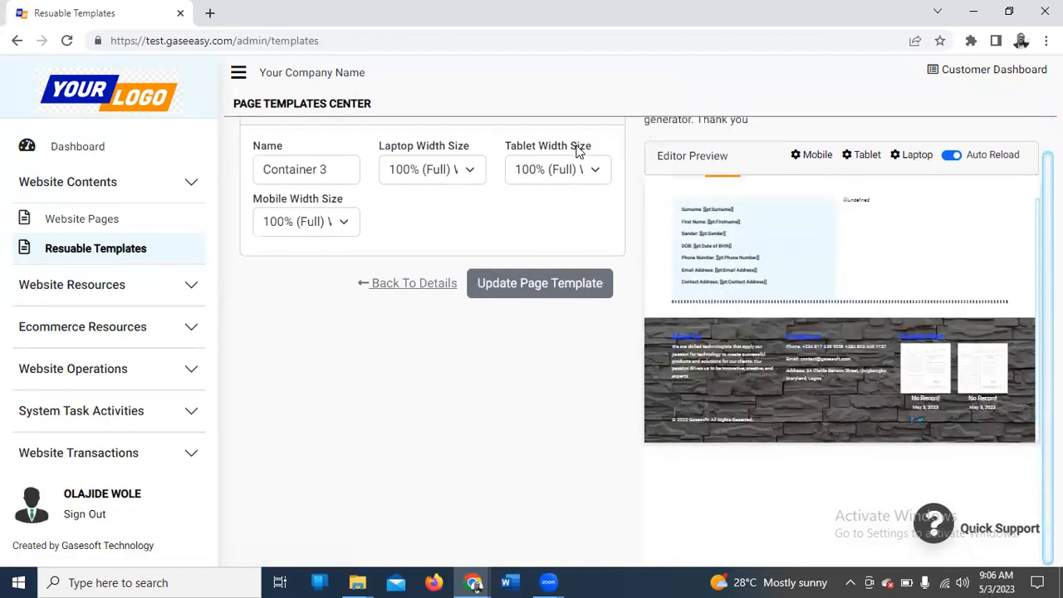
scroll(581, 253, "up", 1)
left_click(579, 148)
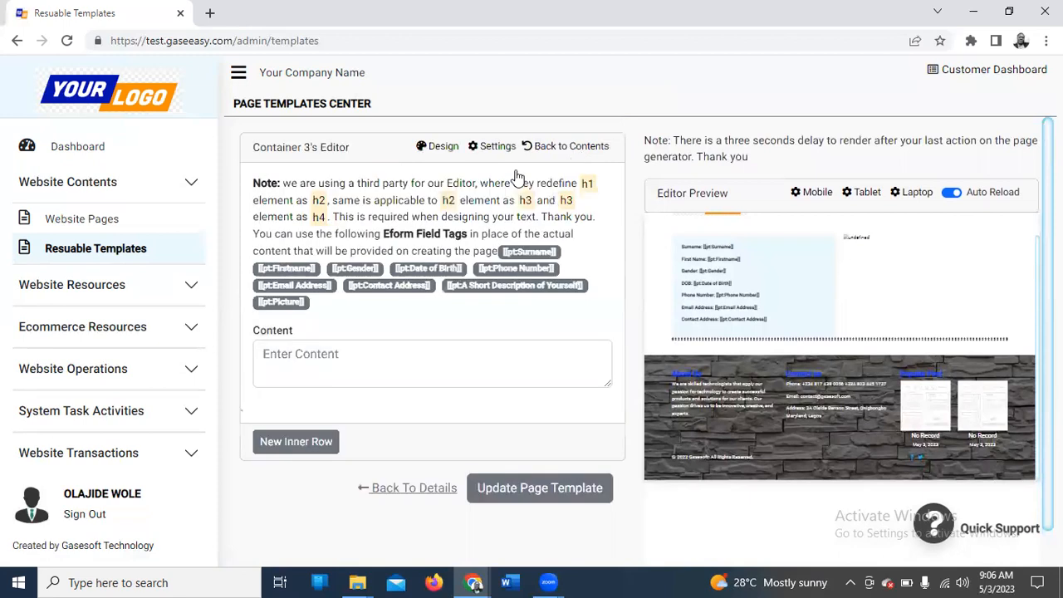
Step: Enter "A Short Description of Yourself" as Container 3's content and format it as a bold Heading 3
left_click(305, 392)
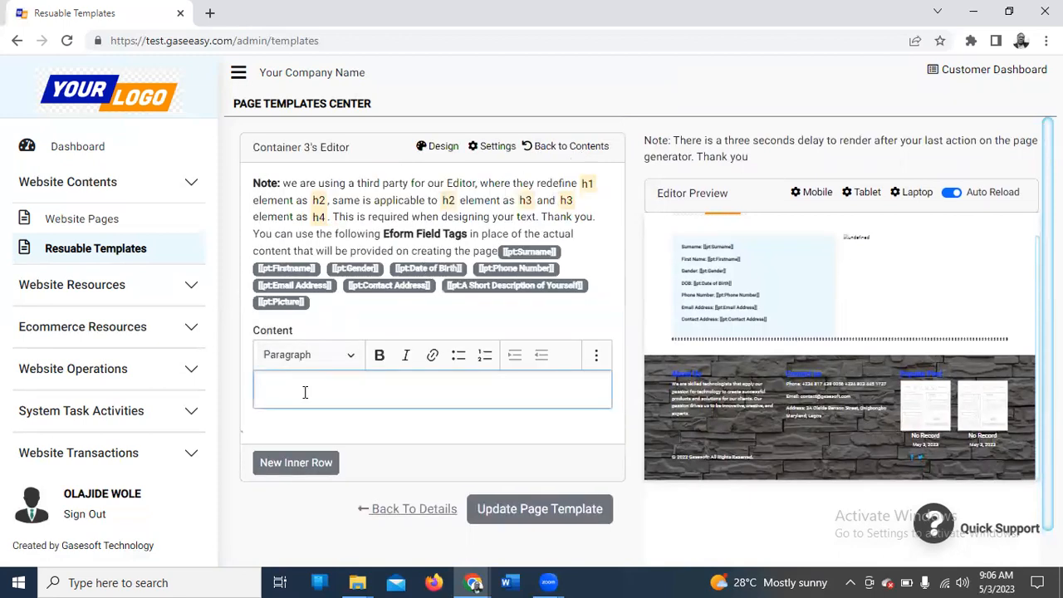
type("A S")
type("hort Description of Yourself")
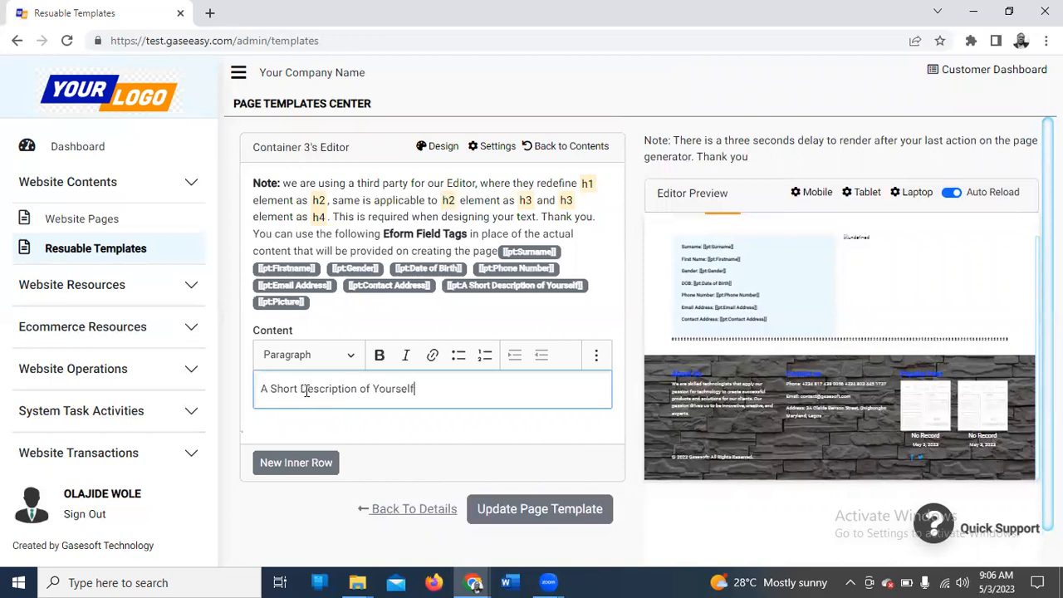
left_click_drag(419, 389, 257, 352)
left_click(355, 317)
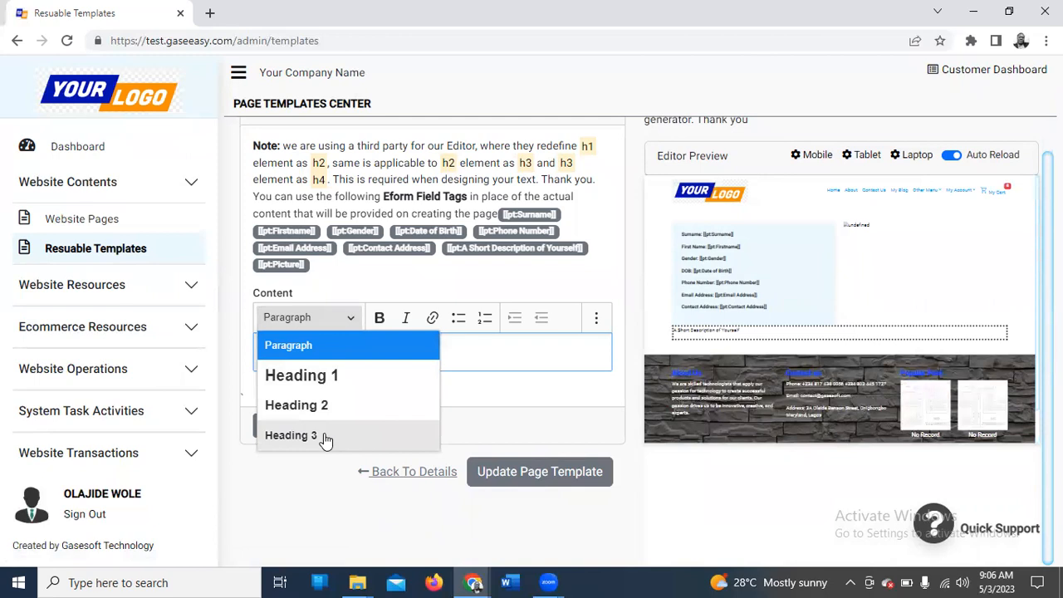
left_click(326, 436)
left_click(380, 319)
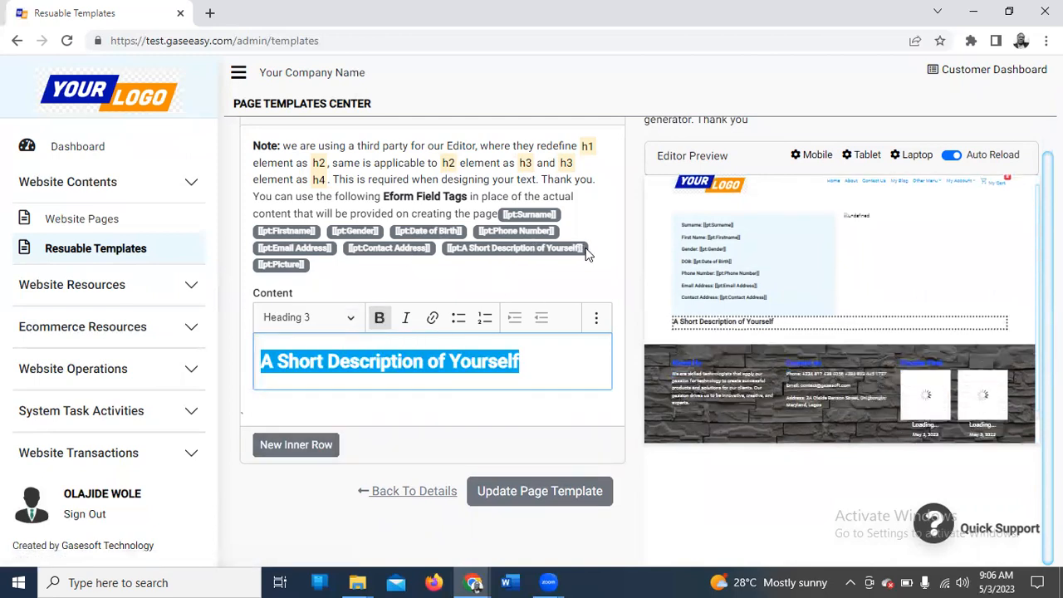
Step: Copy the [[pt:A Short Description of Yourself]] field tag onto a new line below the heading
left_click_drag(587, 251, 449, 248)
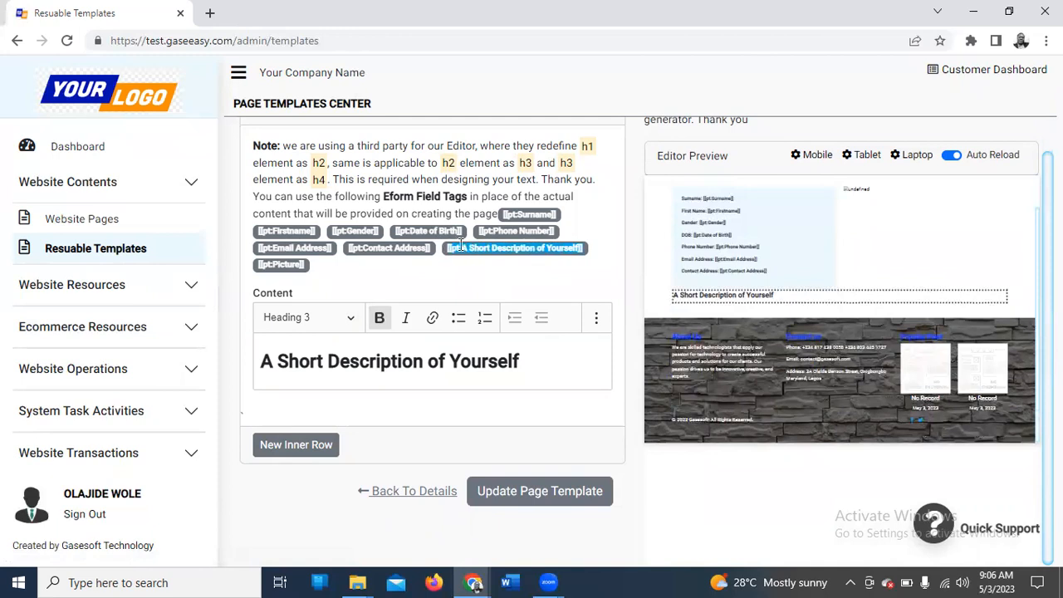
right_click(461, 246)
left_click(511, 256)
left_click(538, 357)
key("Return")
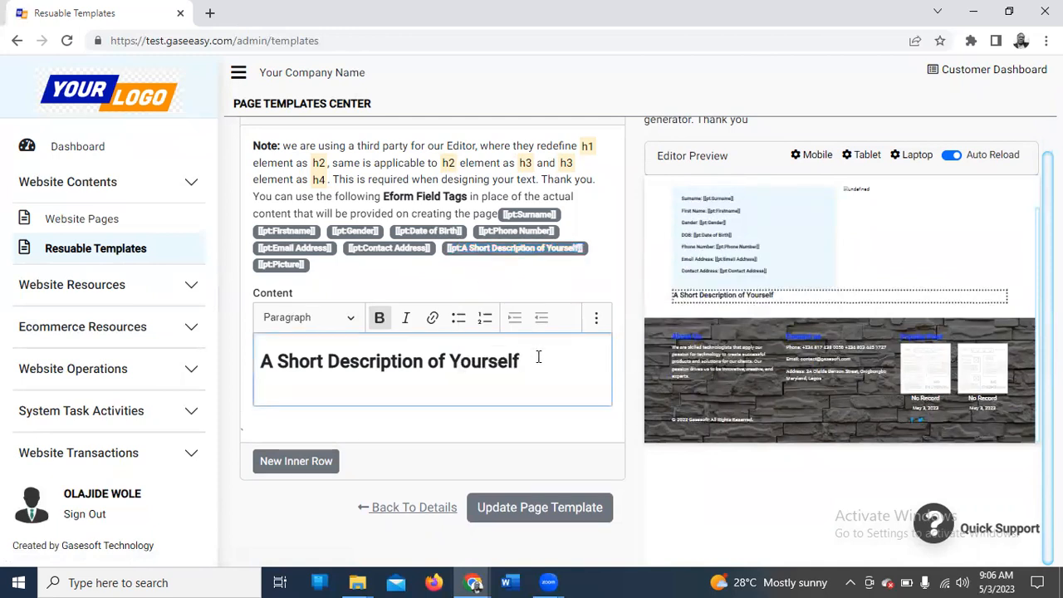
key("ctrl+v")
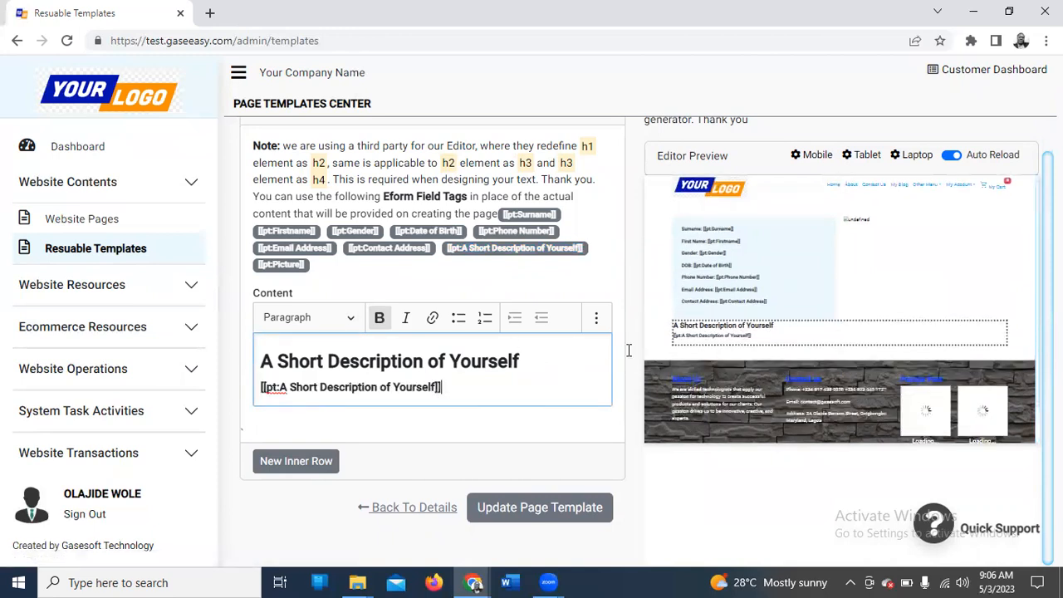
Step: Remove the bold formatting from the pasted field tag line
left_click_drag(442, 387, 253, 378)
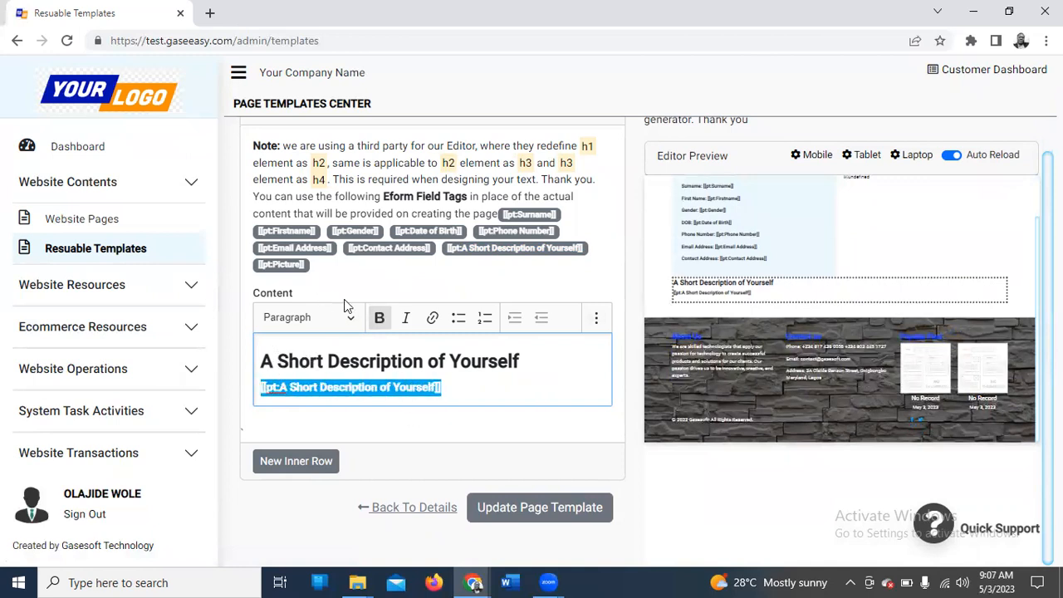
left_click(379, 318)
left_click(468, 388)
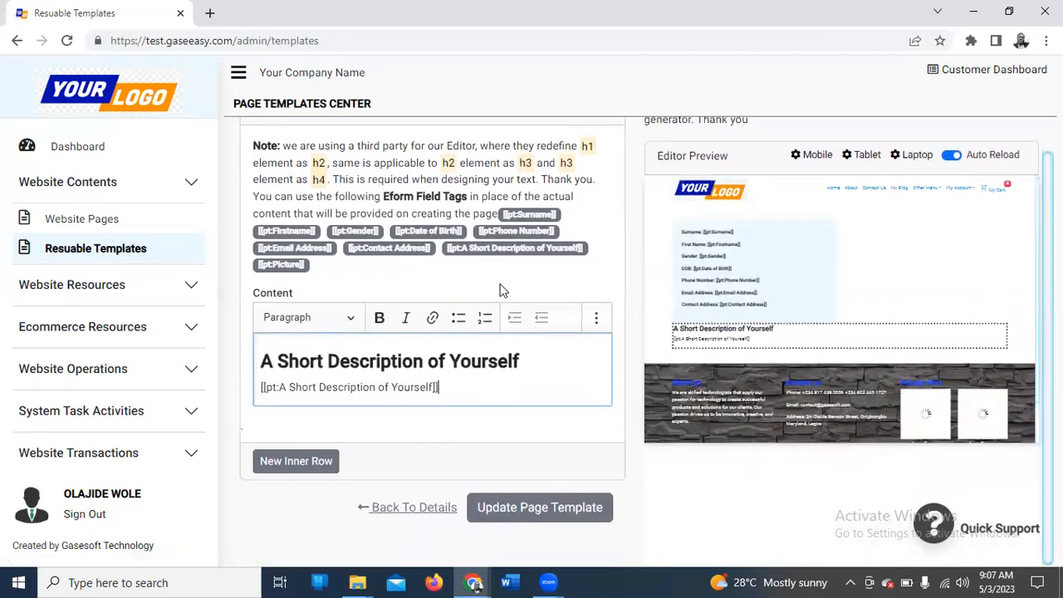
Step: Give Container 3 the default primary background colour in its design, save the page template and return to its editor
scroll(502, 287, "up", 2)
left_click(449, 150)
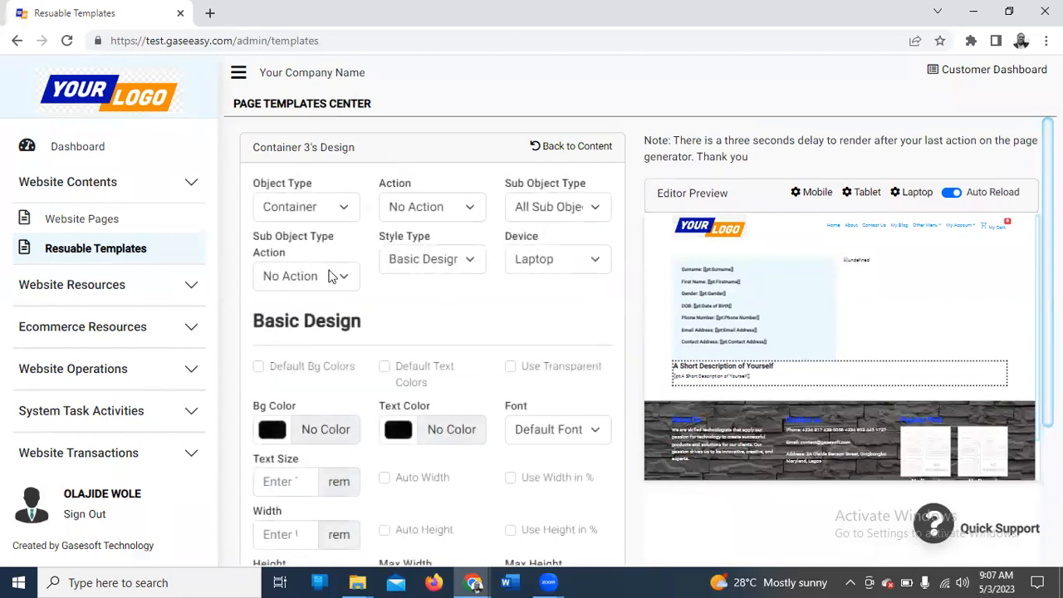
left_click(259, 368)
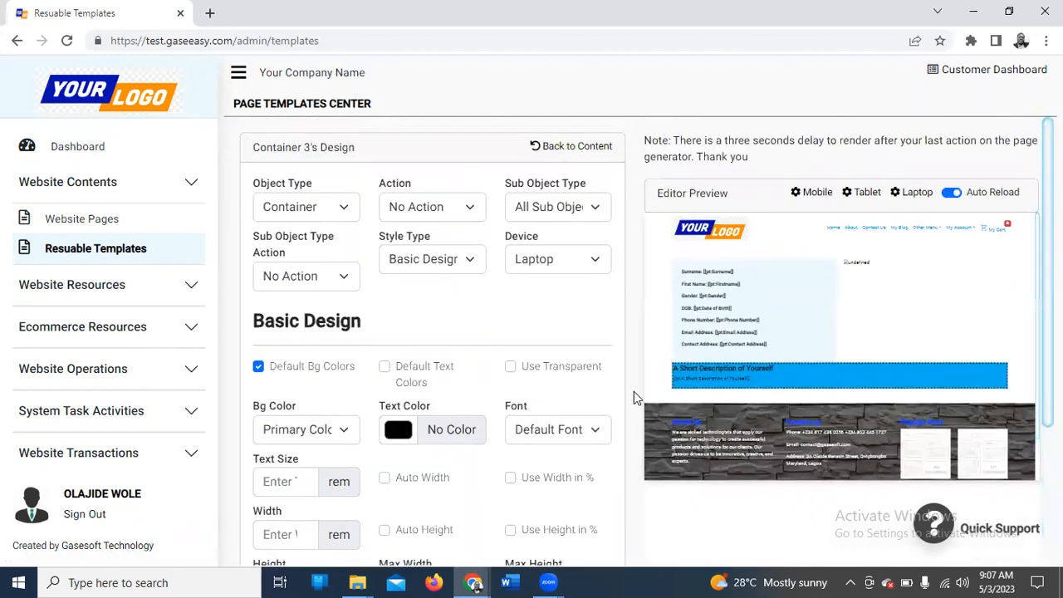
scroll(548, 432, "down", 3)
left_click(502, 536)
left_click(572, 147)
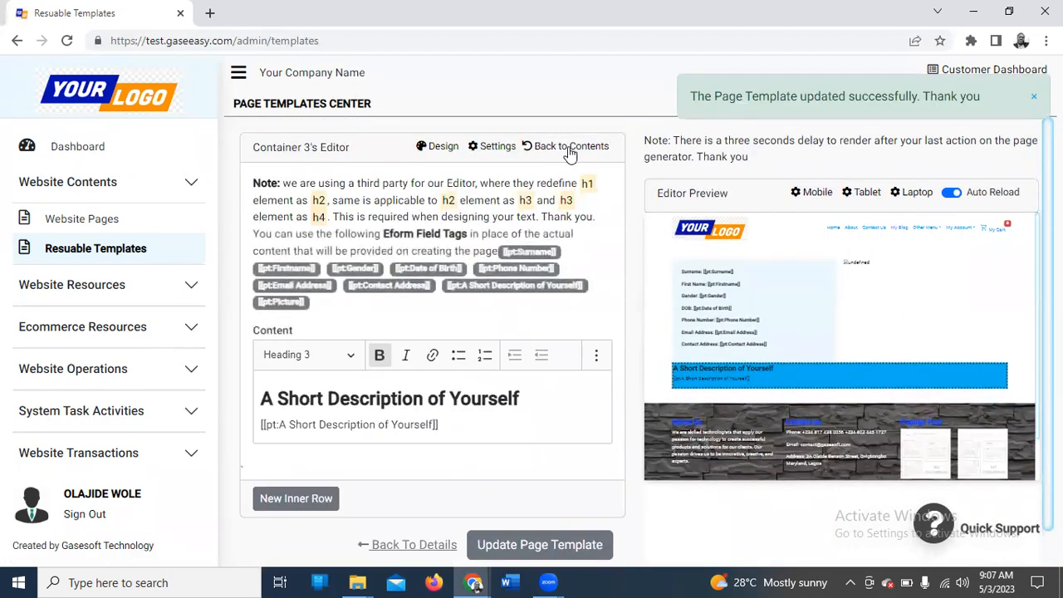
Step: Return to the rows list, add a second row and insert a text content in it
left_click(570, 150)
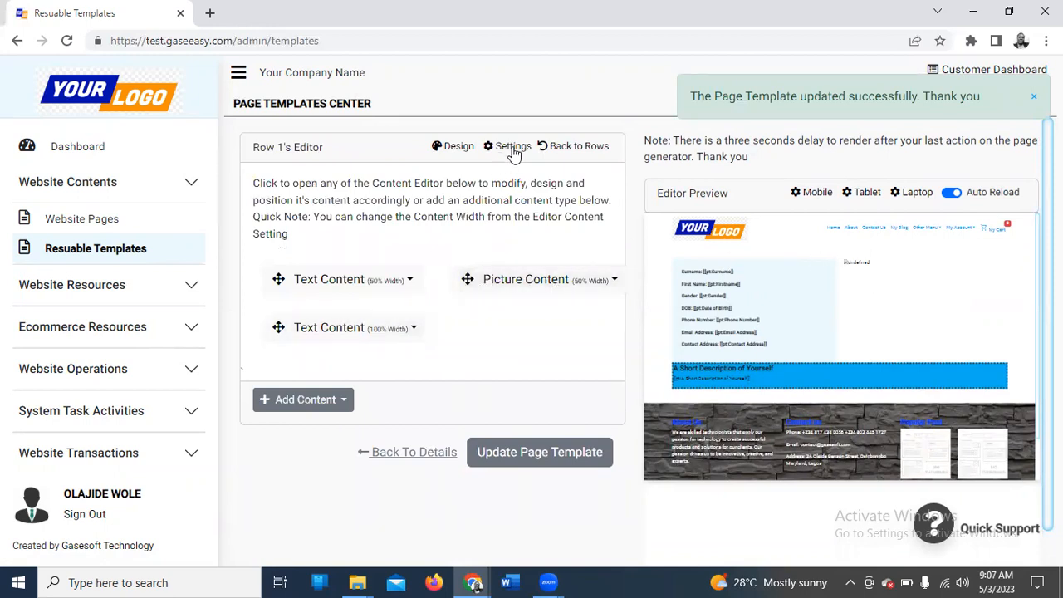
left_click(565, 147)
left_click(300, 241)
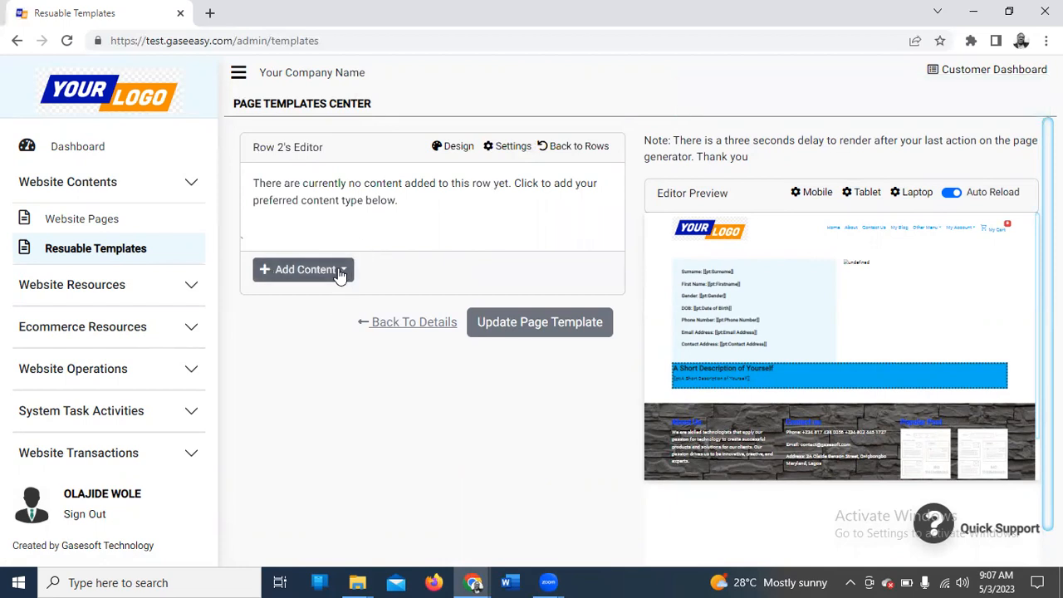
left_click(343, 241)
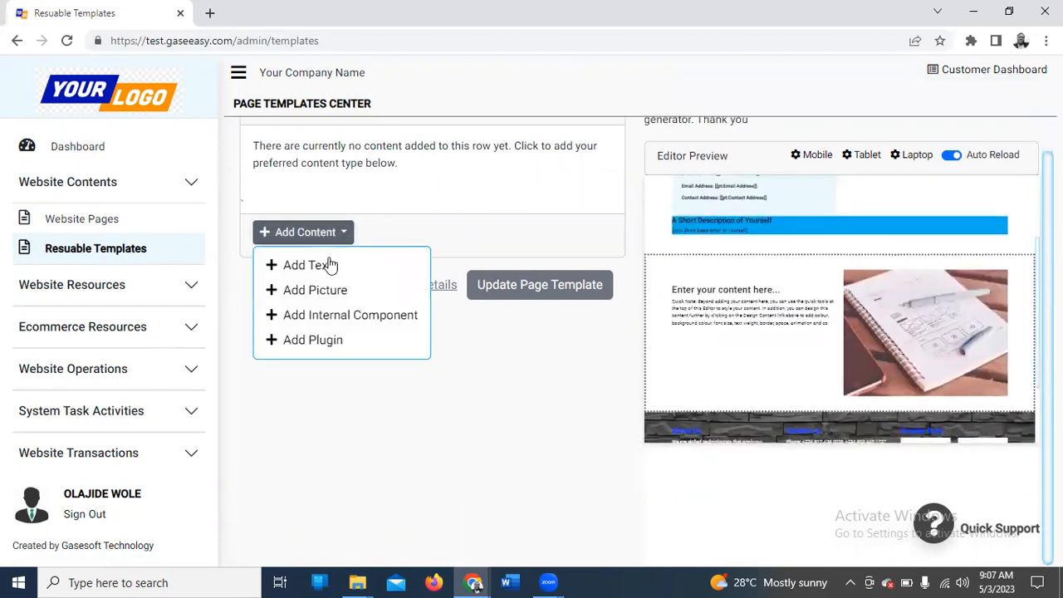
left_click(326, 263)
Step: Enter "Registered Student" as the new text content and format it as a bold Heading 1
left_click(316, 347)
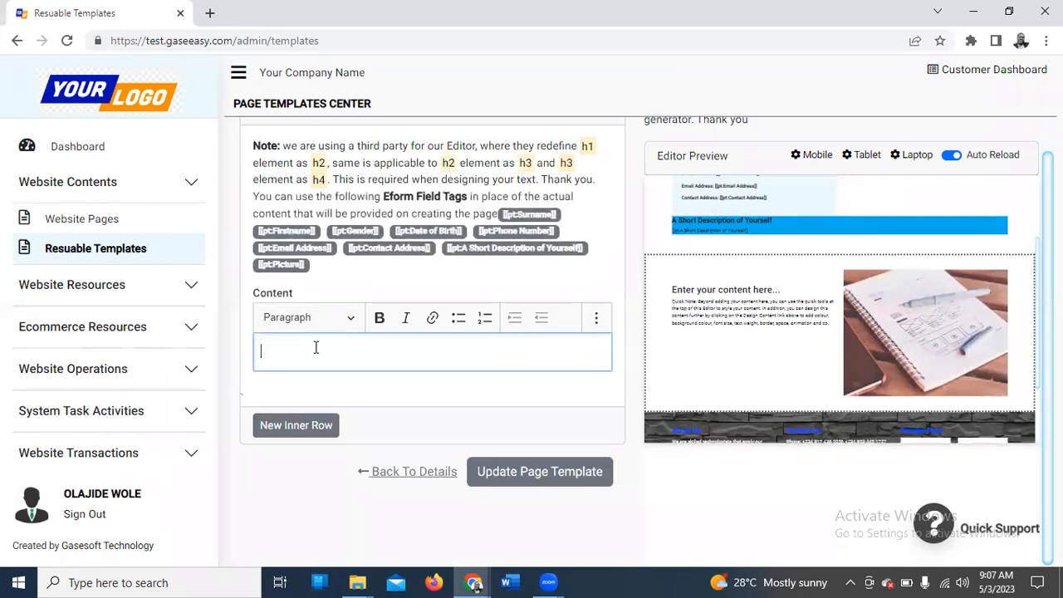
type("Student")
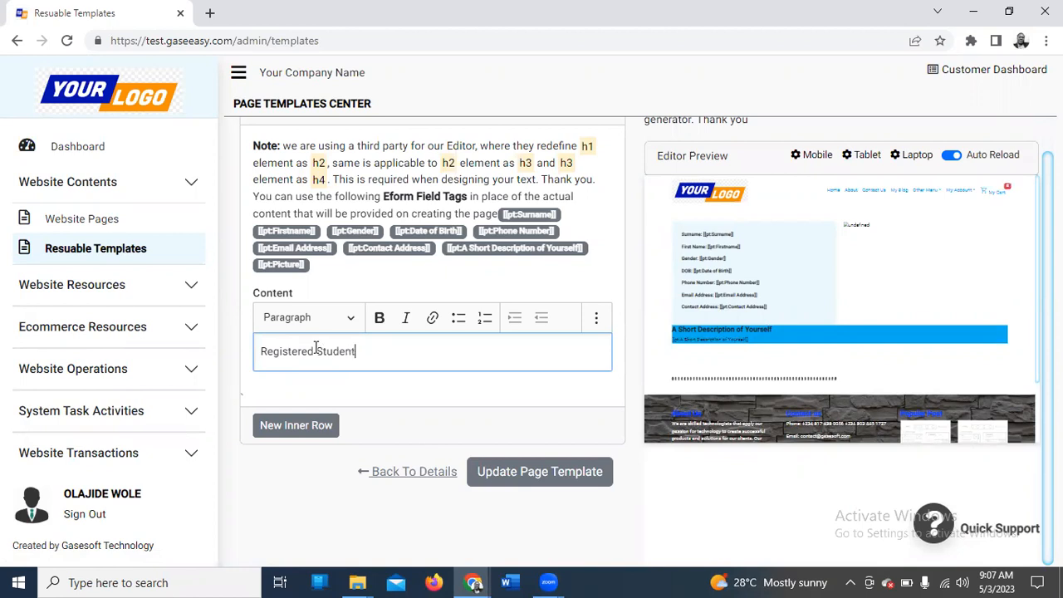
left_click_drag(355, 352, 337, 292)
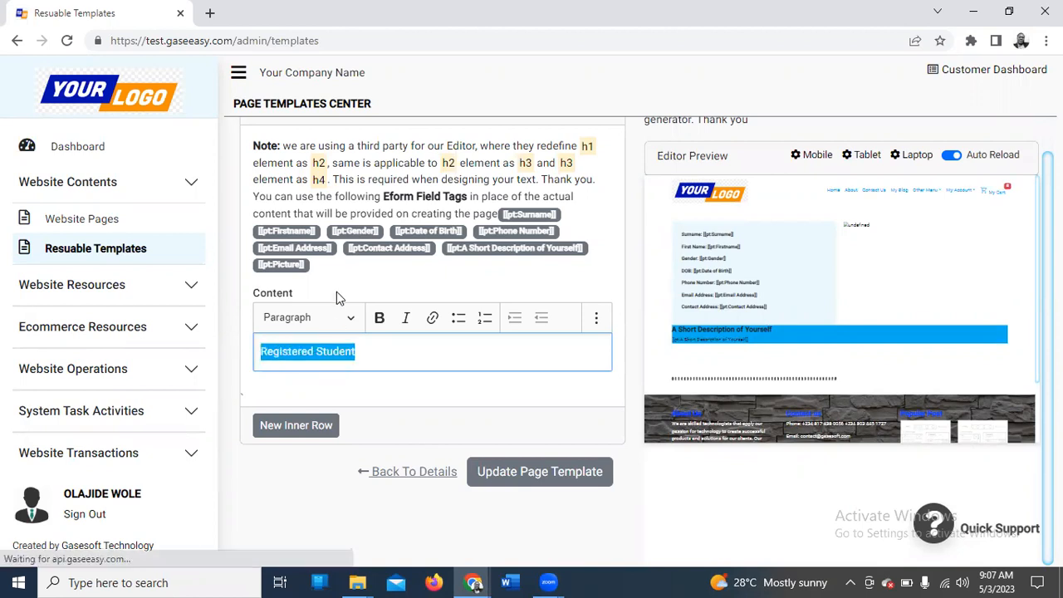
scroll(457, 239, "up", 1)
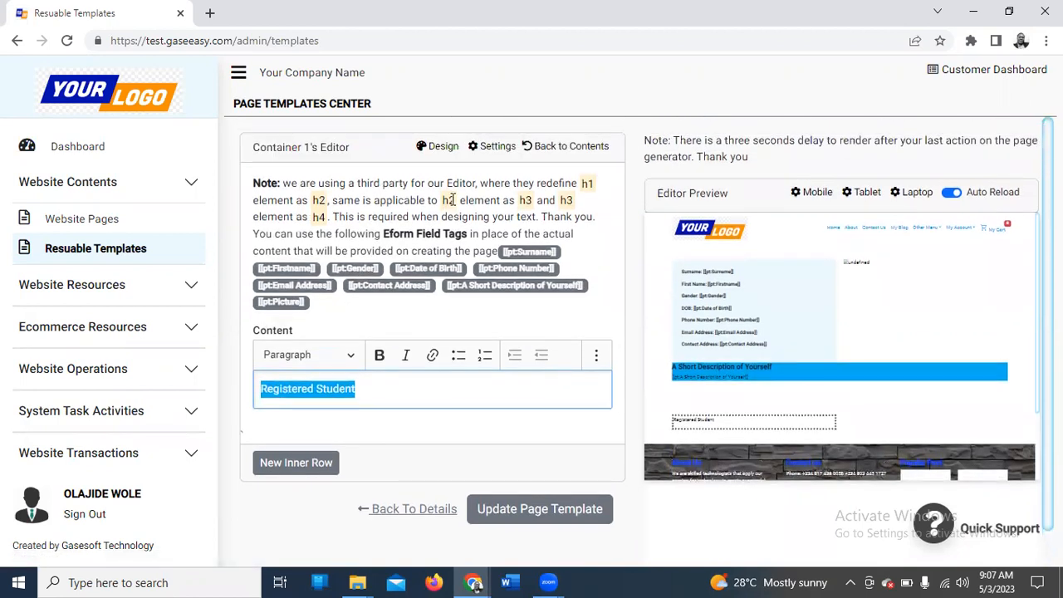
left_click(379, 355)
left_click(353, 356)
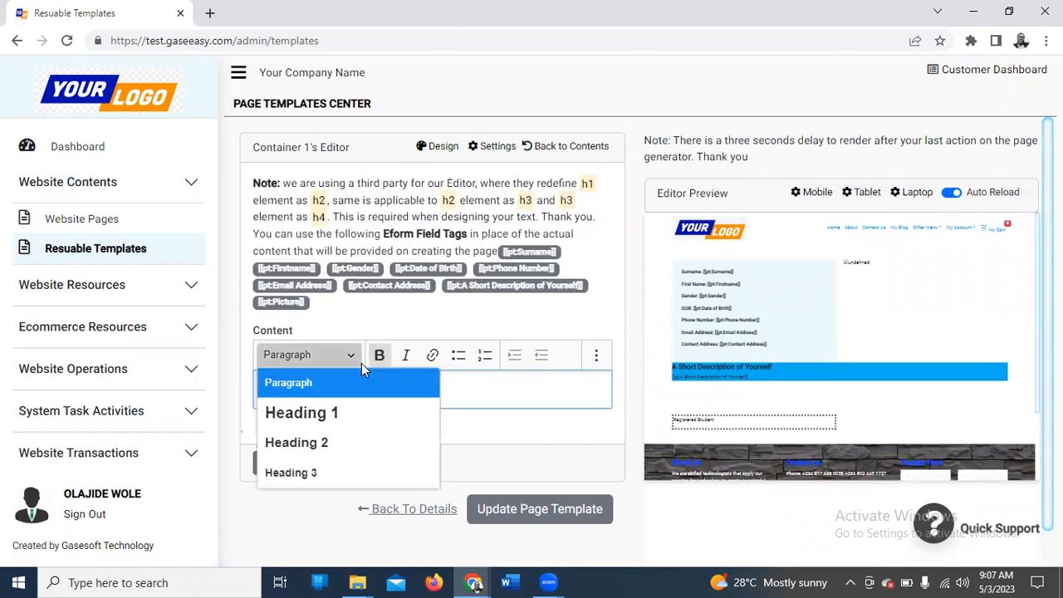
left_click(349, 408)
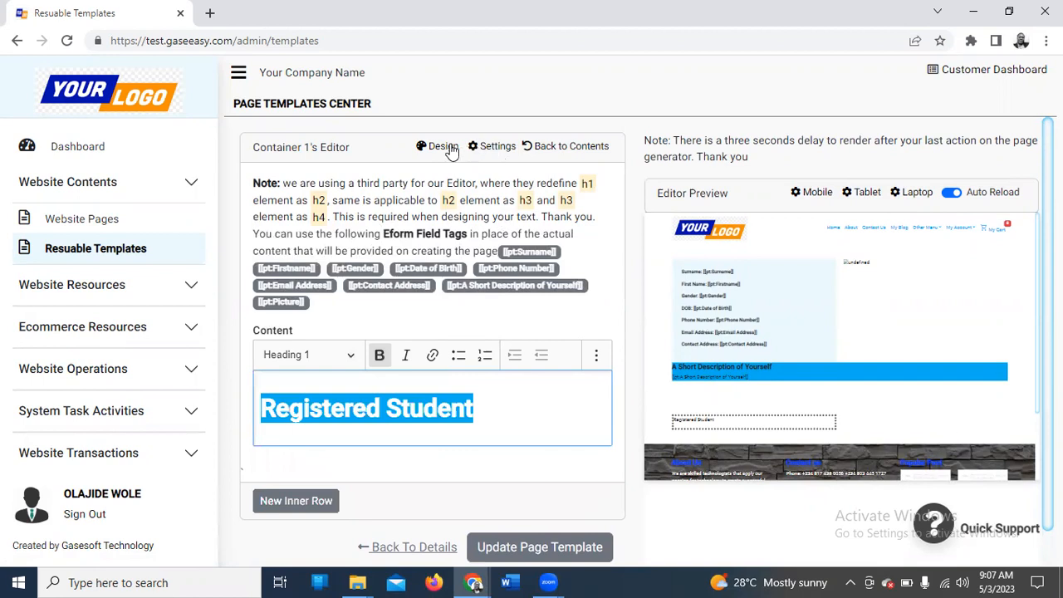
Step: Set the "Registered Student" container's laptop width size to 100% (Full) Width and return to Row 2's contents
scroll(422, 108, "down", 1)
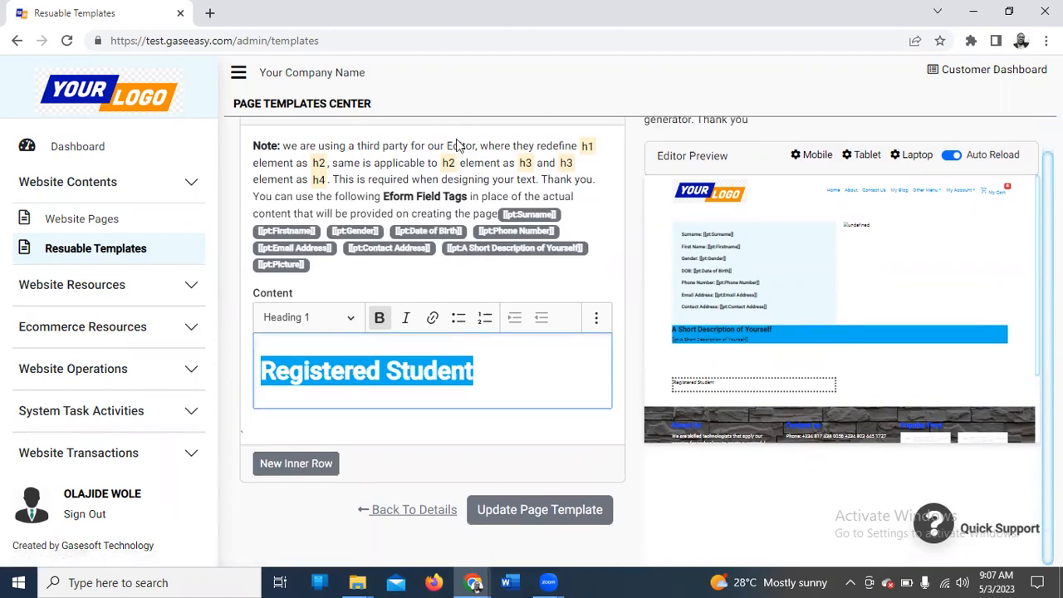
scroll(457, 142, "up", 1)
left_click(499, 148)
left_click(473, 212)
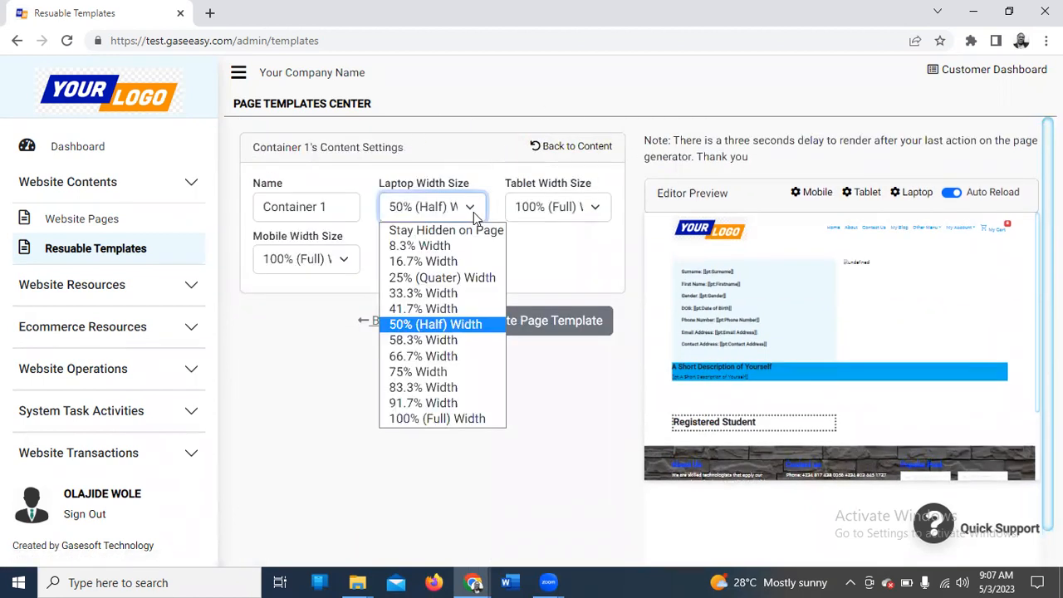
left_click(442, 420)
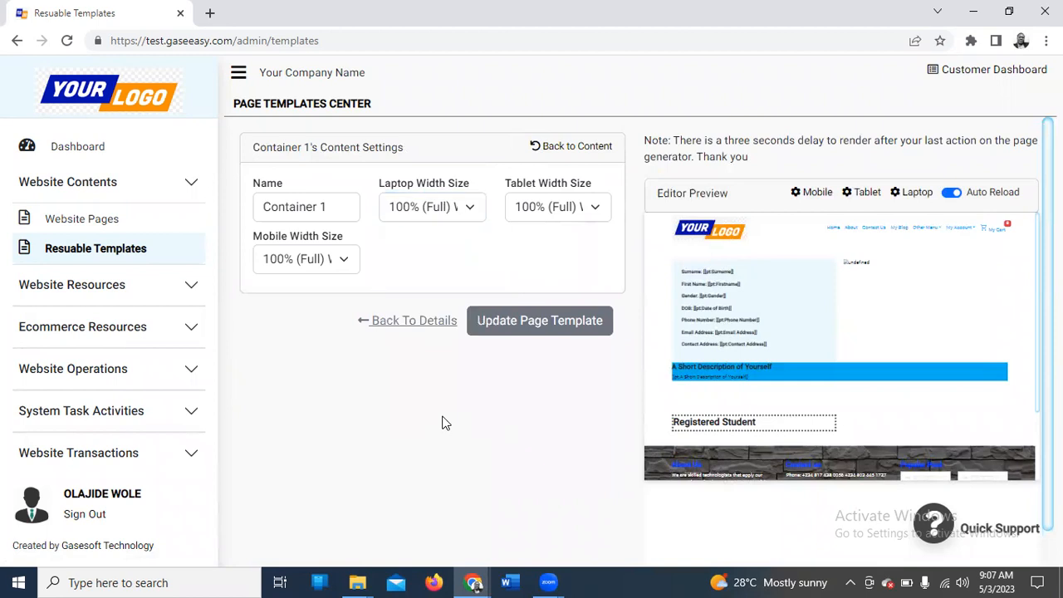
left_click(554, 151)
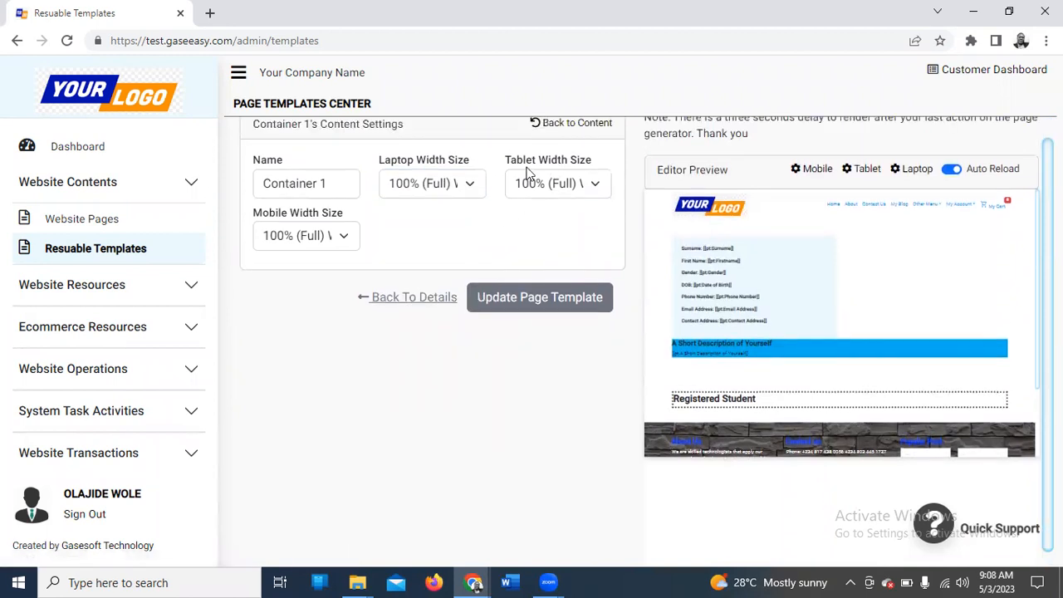
left_click(564, 149)
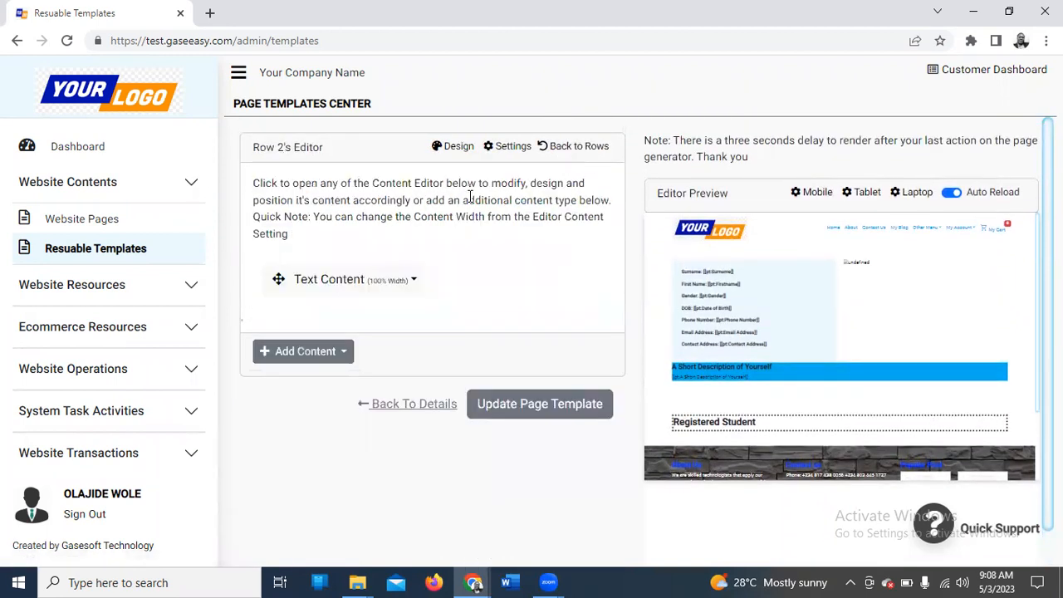
Step: Switch Row 2's design to the background image style and insert the 0.23 mb classroom picture from the file manager
left_click(453, 151)
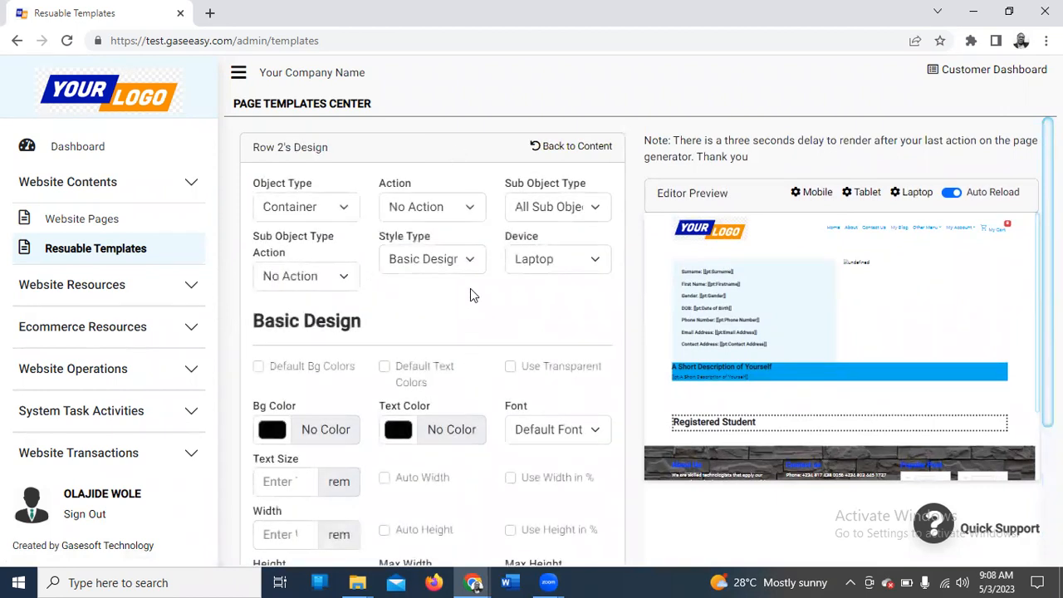
left_click(465, 268)
left_click(472, 344)
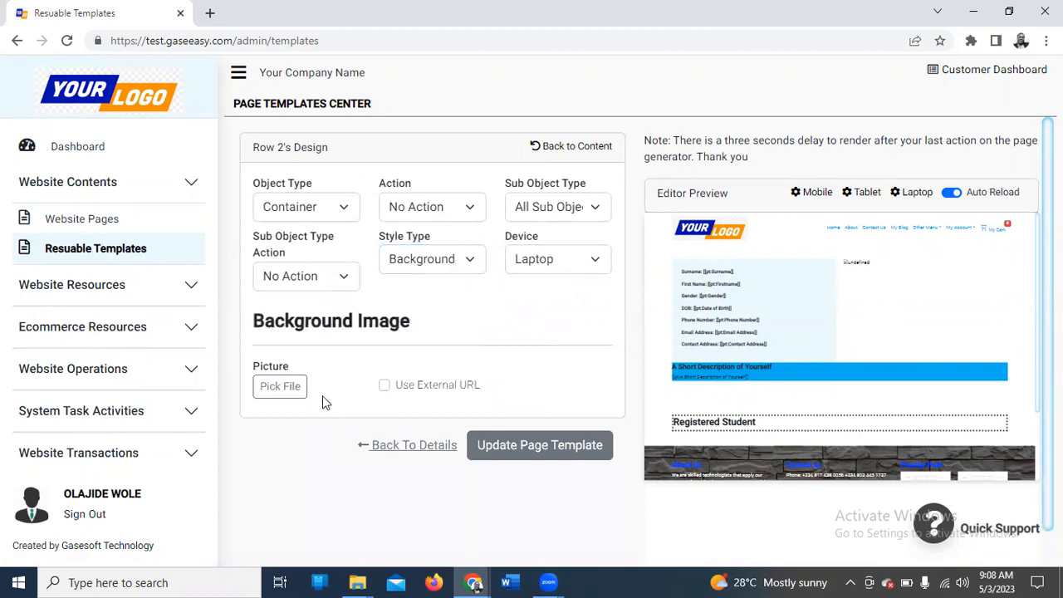
left_click(283, 388)
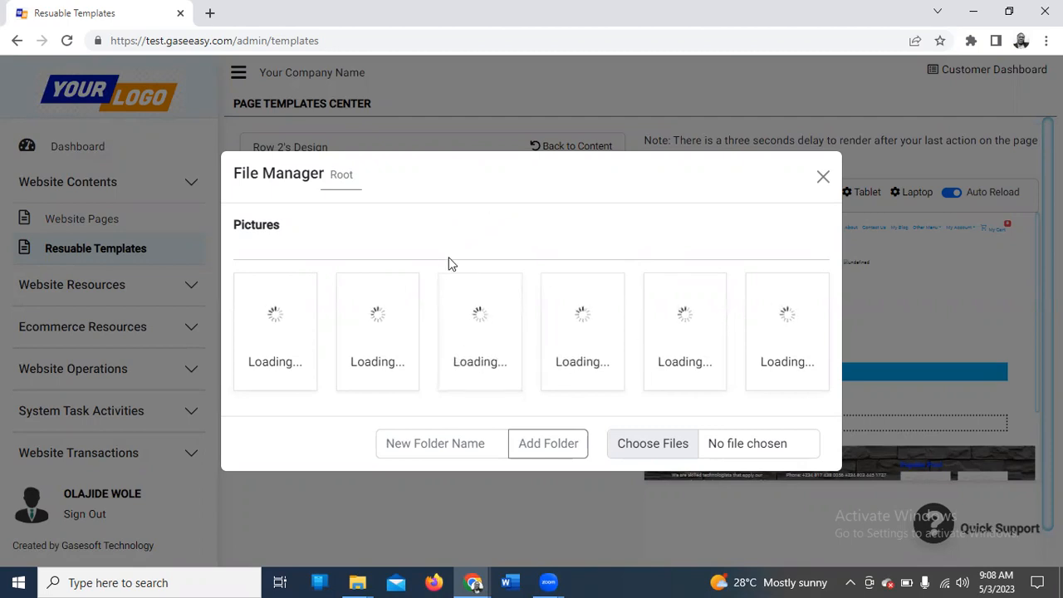
scroll(311, 193, "down", 1)
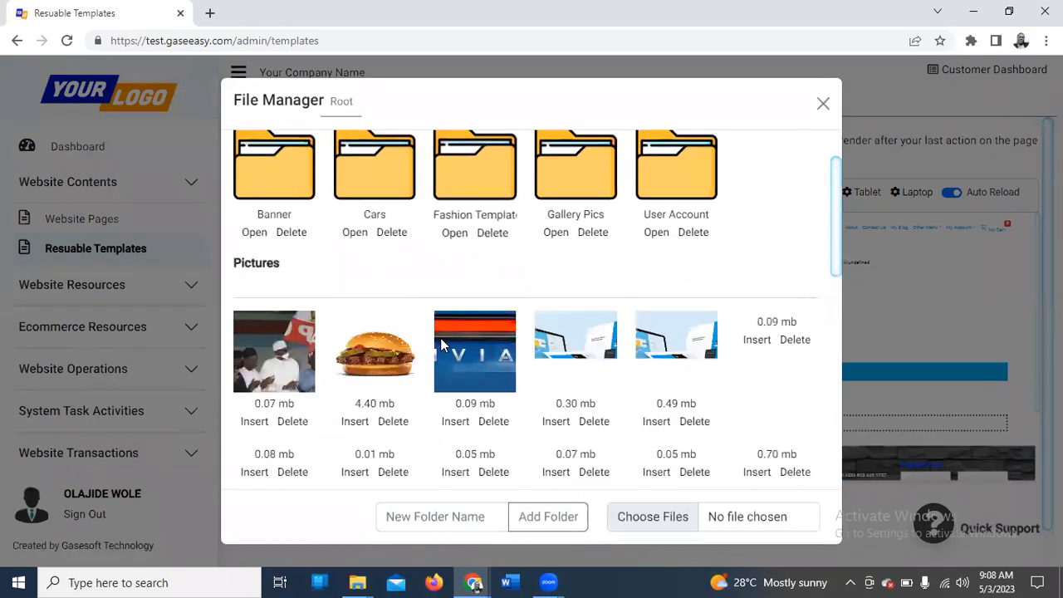
scroll(581, 317, "down", 3)
scroll(568, 290, "down", 5)
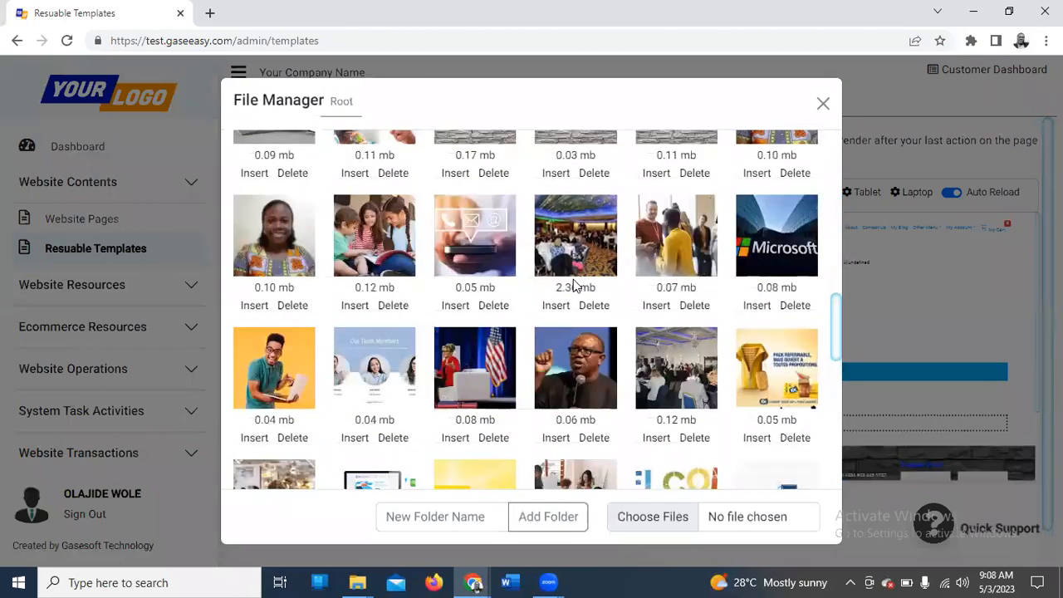
scroll(573, 284, "down", 2)
scroll(573, 284, "down", 4)
scroll(573, 285, "down", 7)
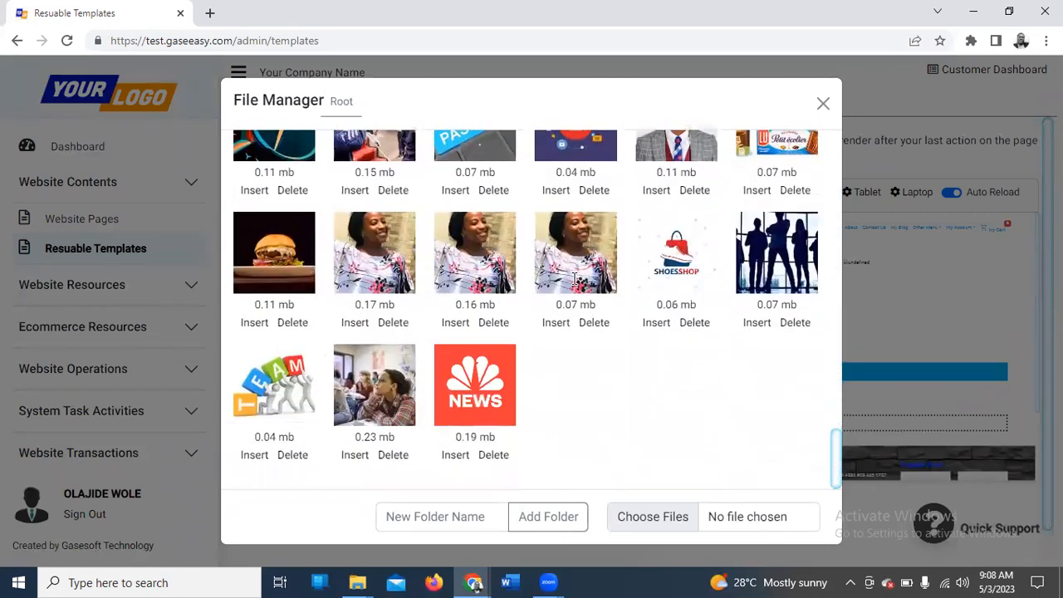
left_click(354, 455)
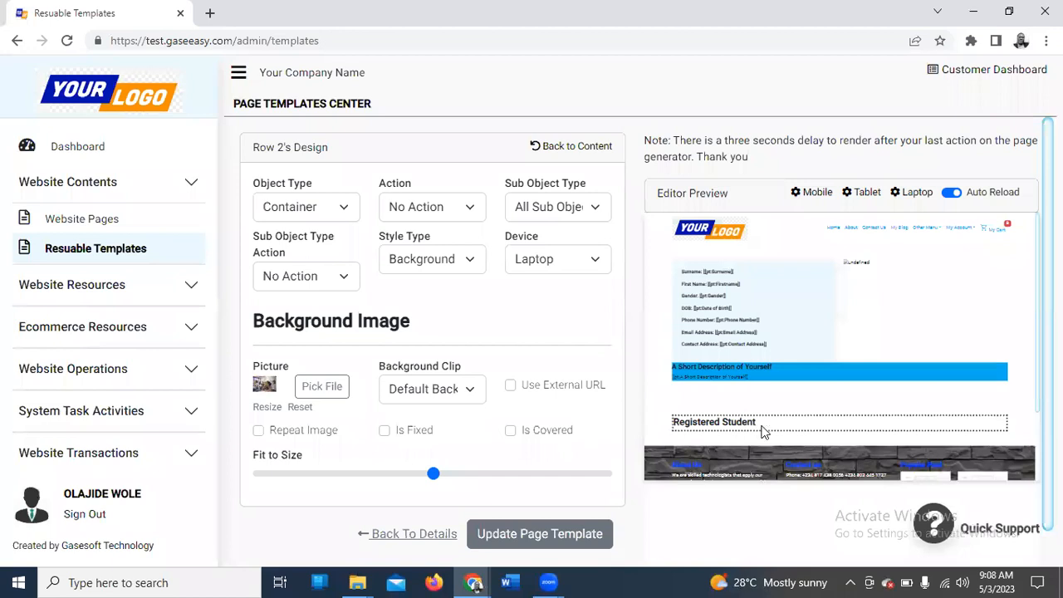
Step: Check Row 2's background image in the preview and return to the row's contents
scroll(750, 427, "down", 2)
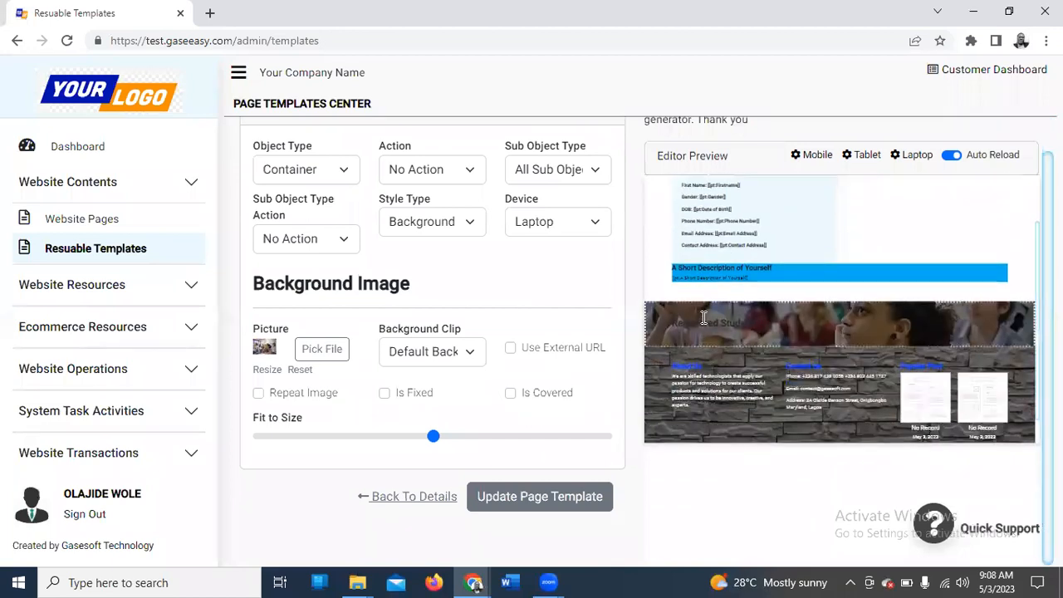
scroll(470, 338, "up", 1)
left_click(585, 147)
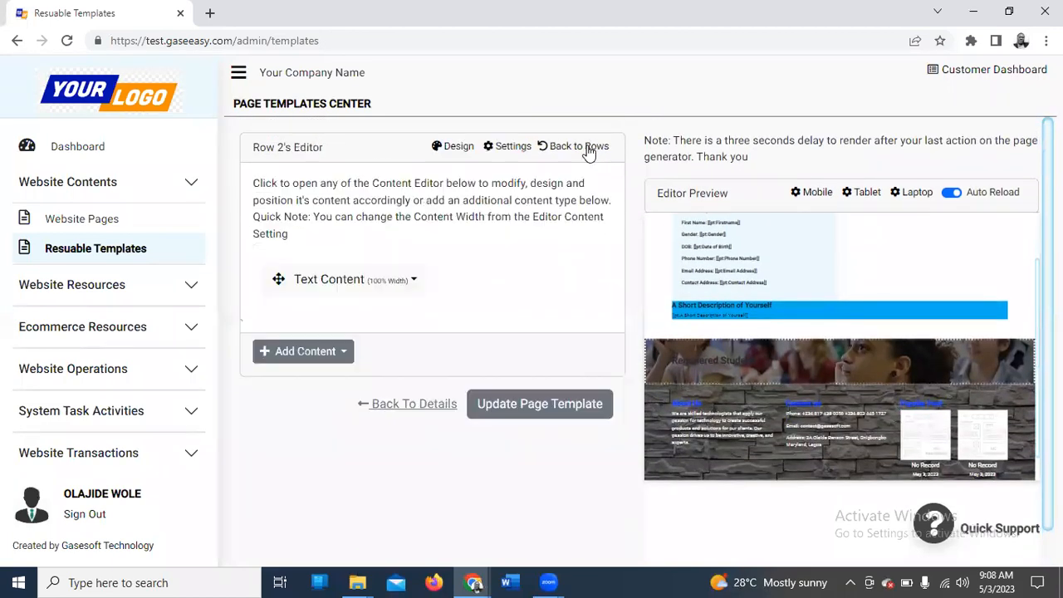
Step: Set the text color of the "Registered Student" container in Row 2 to #fcfcfc
left_click(375, 285)
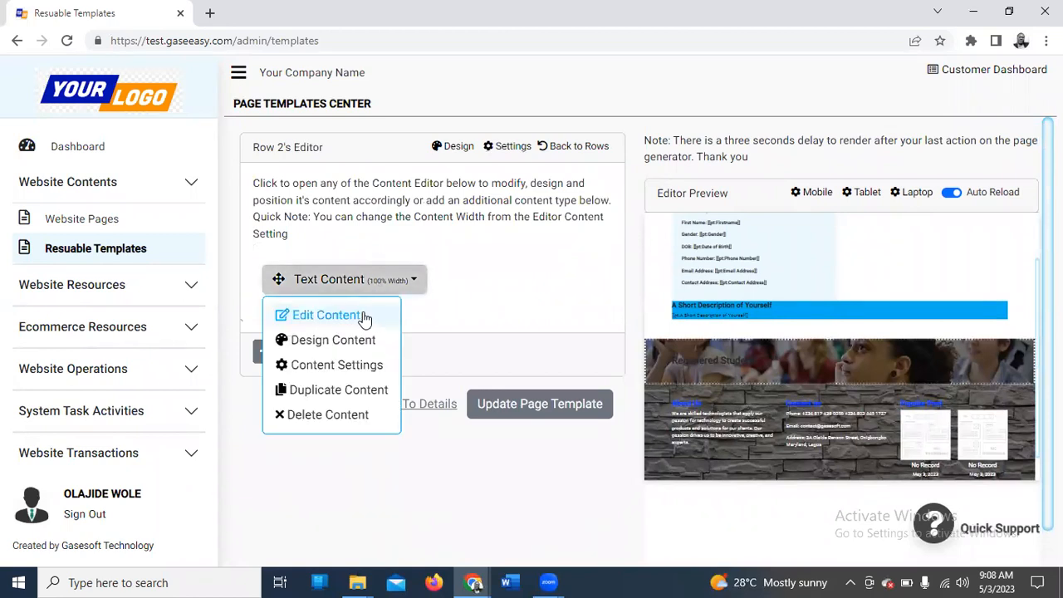
left_click(351, 322)
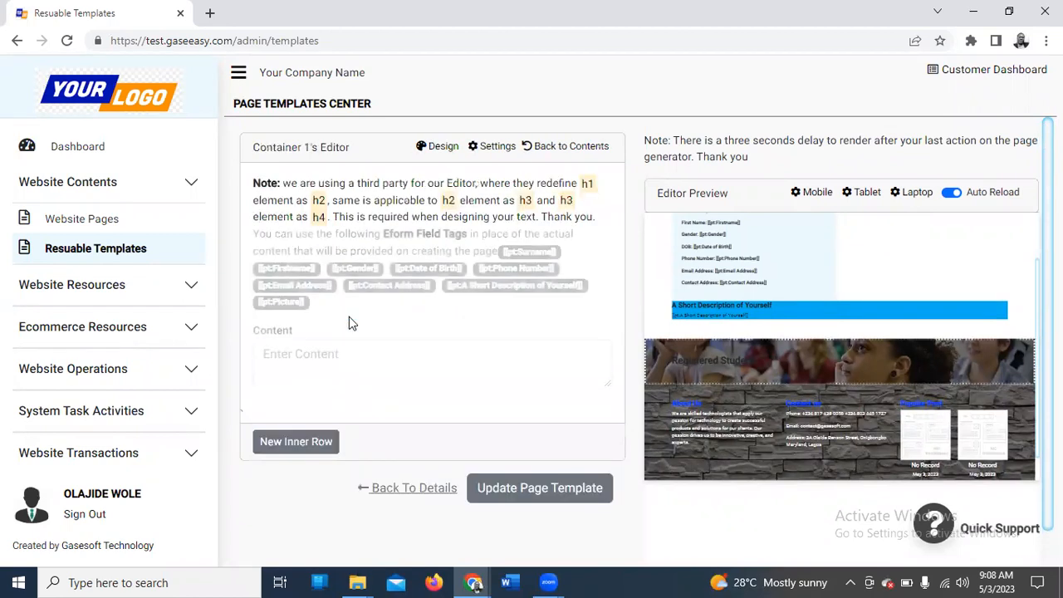
left_click(436, 150)
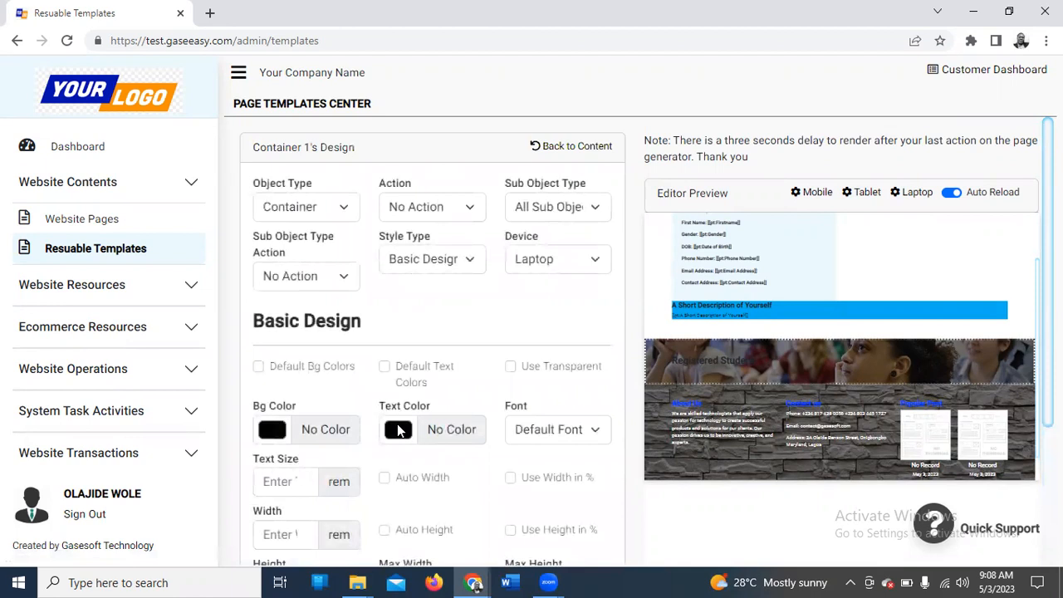
scroll(403, 432, "down", 2)
scroll(400, 398, "up", 2)
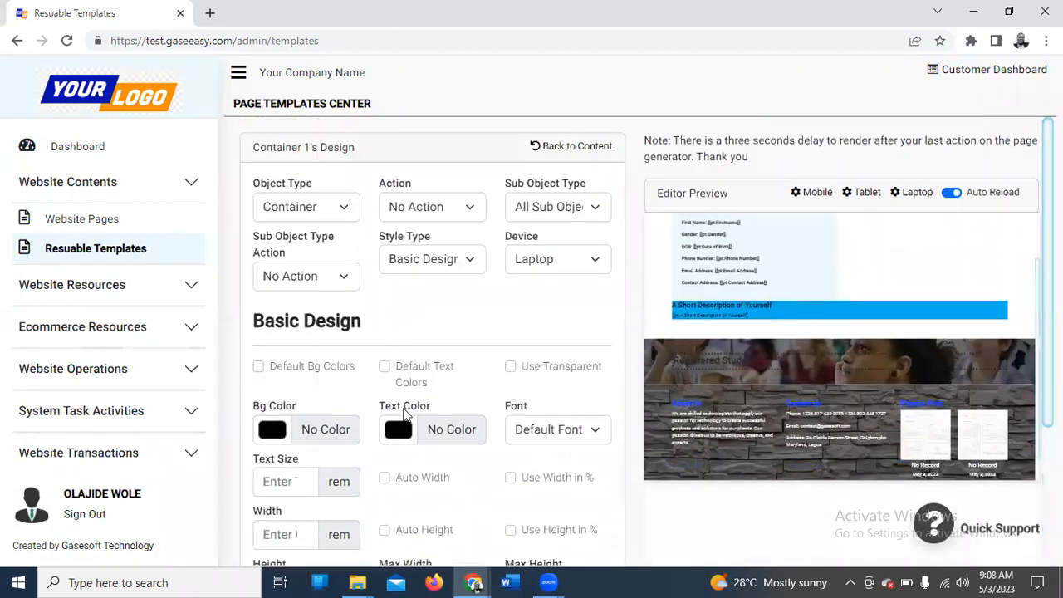
left_click(402, 436)
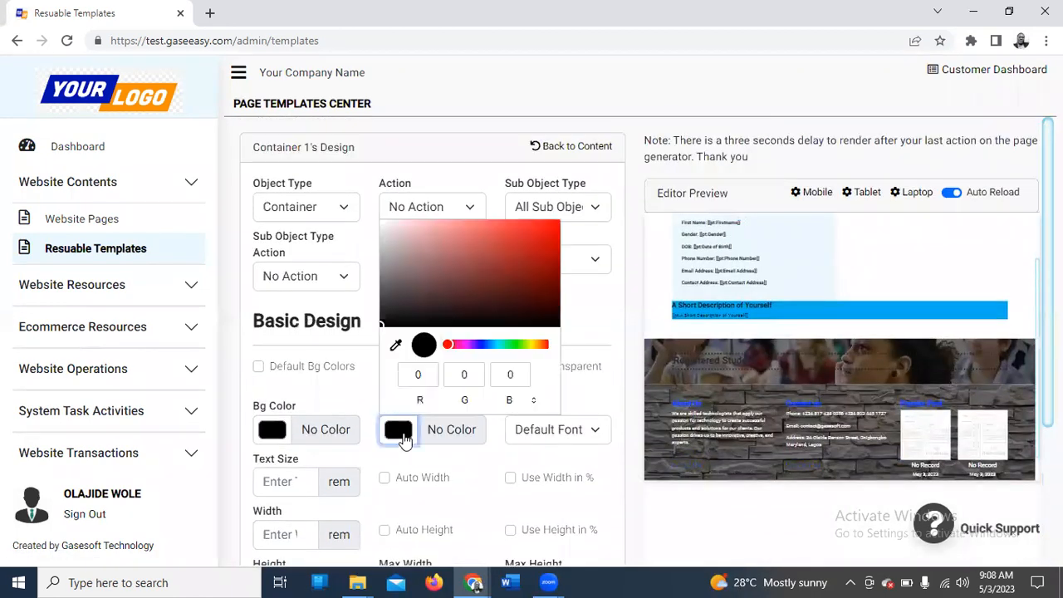
left_click(381, 221)
left_click(438, 473)
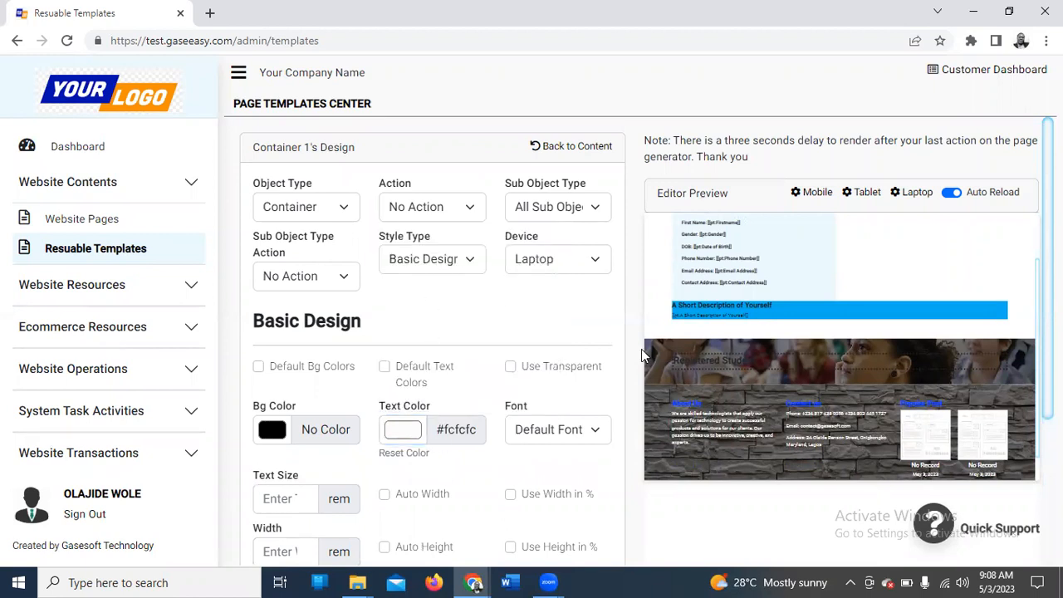
scroll(615, 249, "down", 2)
scroll(473, 257, "up", 2)
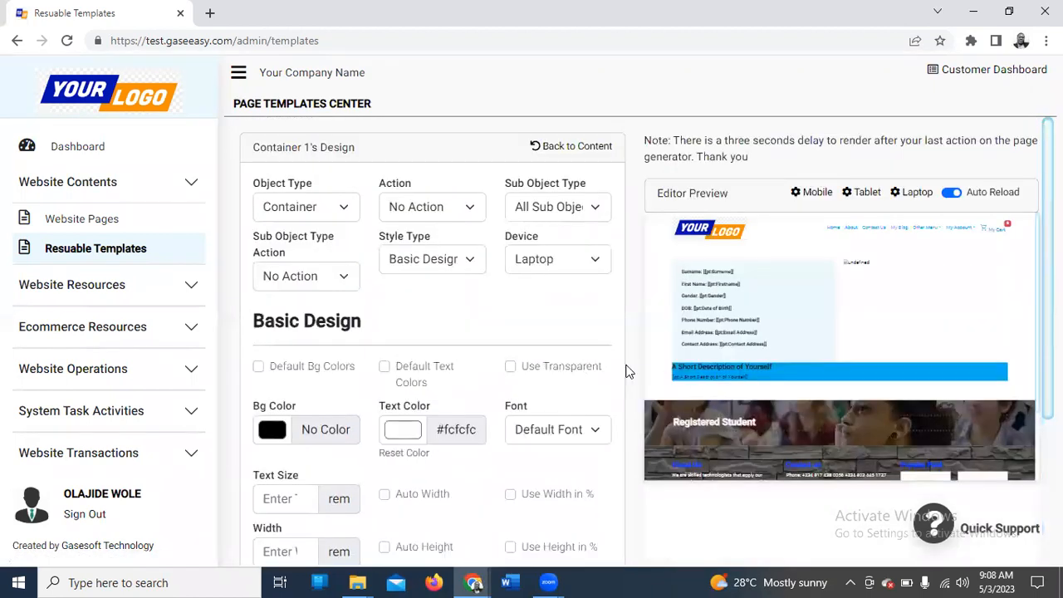
Step: Switch the container's style type to Text Design and set its alignment to center
left_click(425, 261)
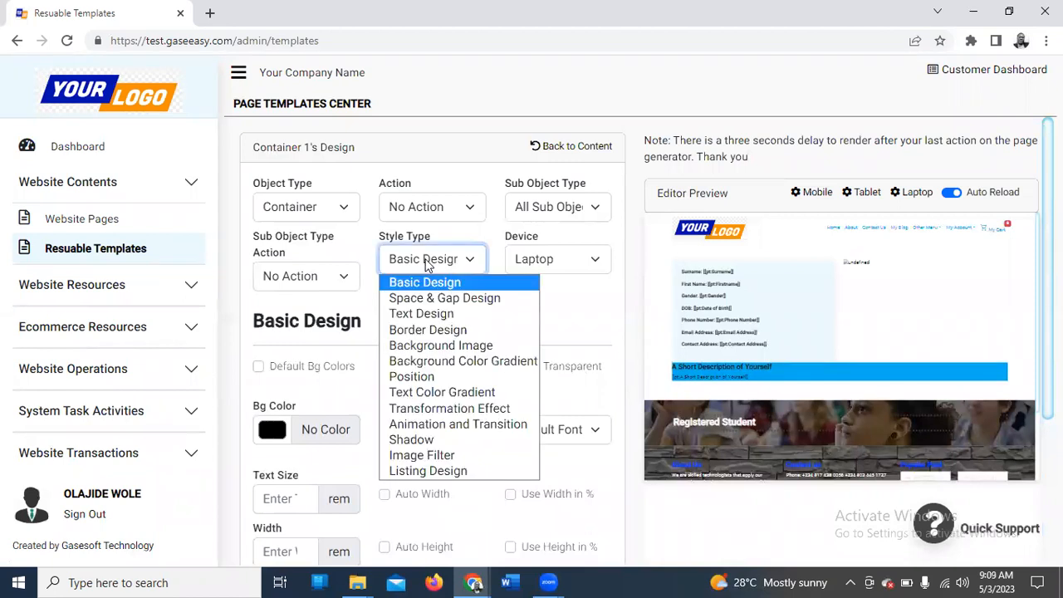
left_click(453, 316)
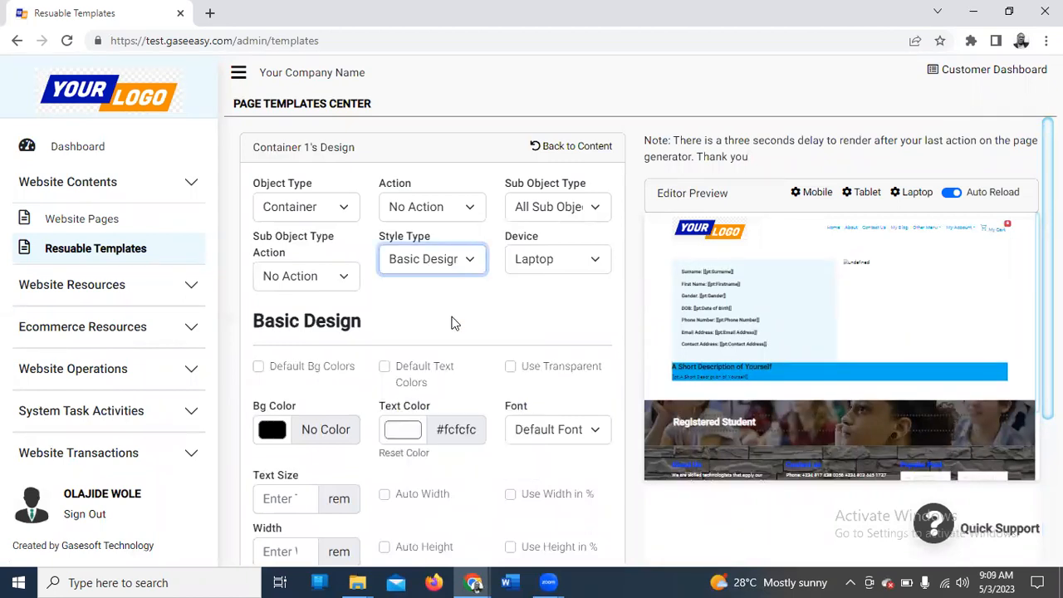
left_click(343, 388)
left_click(314, 459)
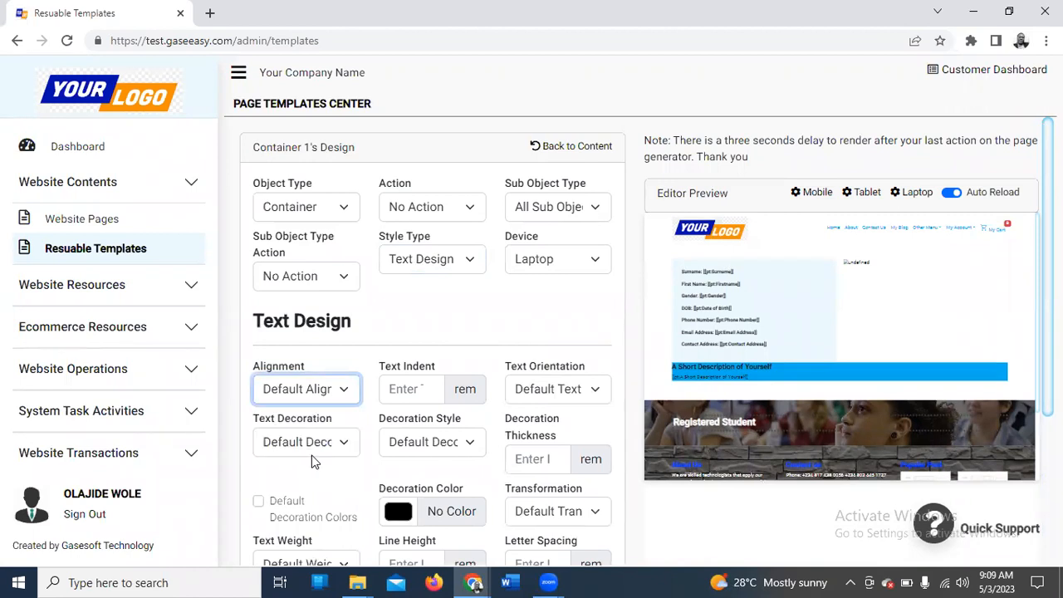
Step: In the container's Basic Design style, set the Heading 2 sub object's laptop text size to 4 rem
left_click(472, 261)
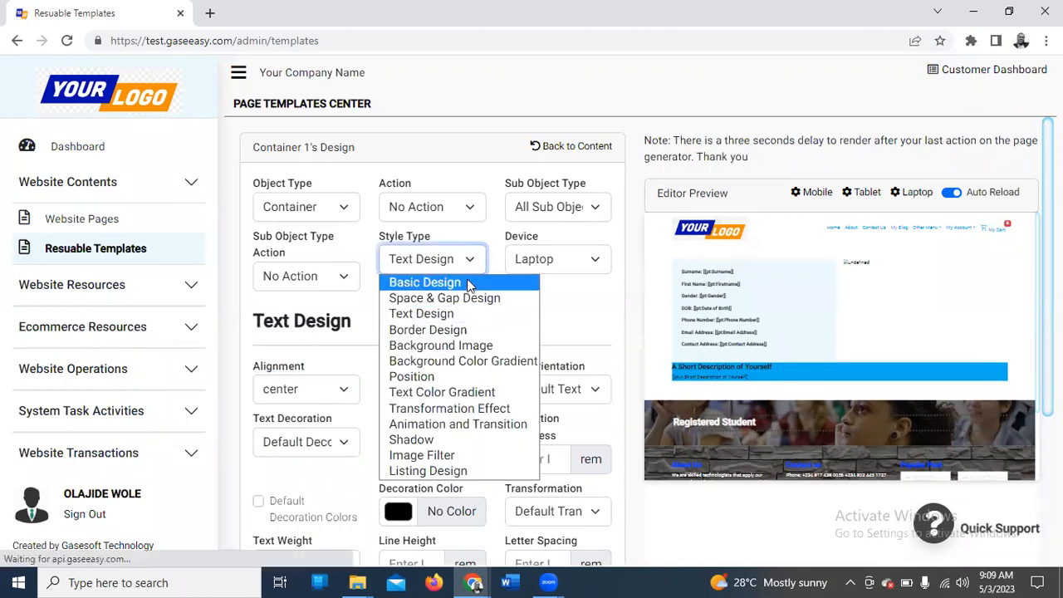
scroll(501, 307, "down", 3)
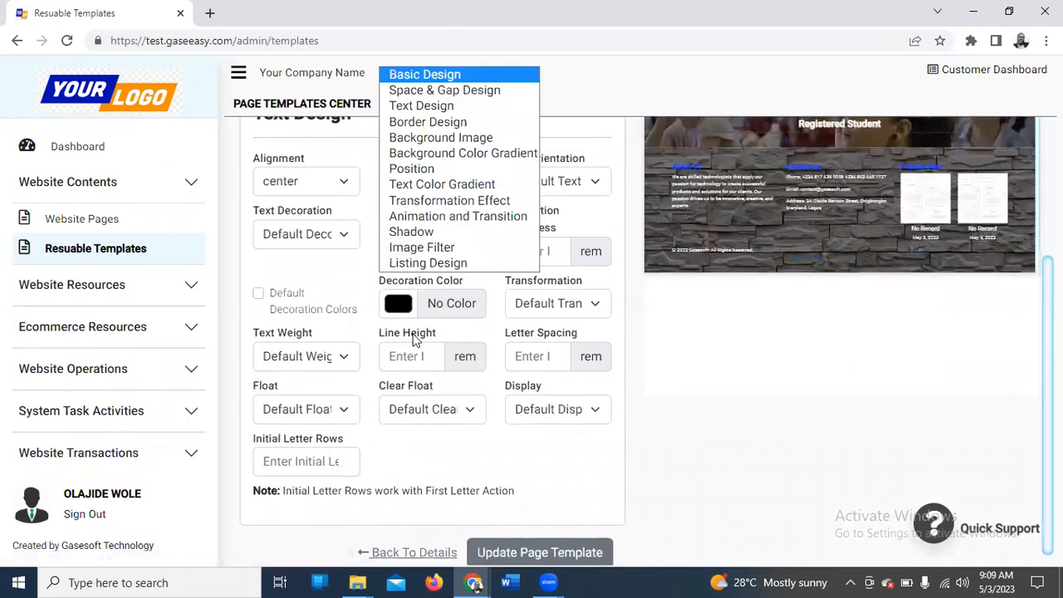
left_click(425, 75)
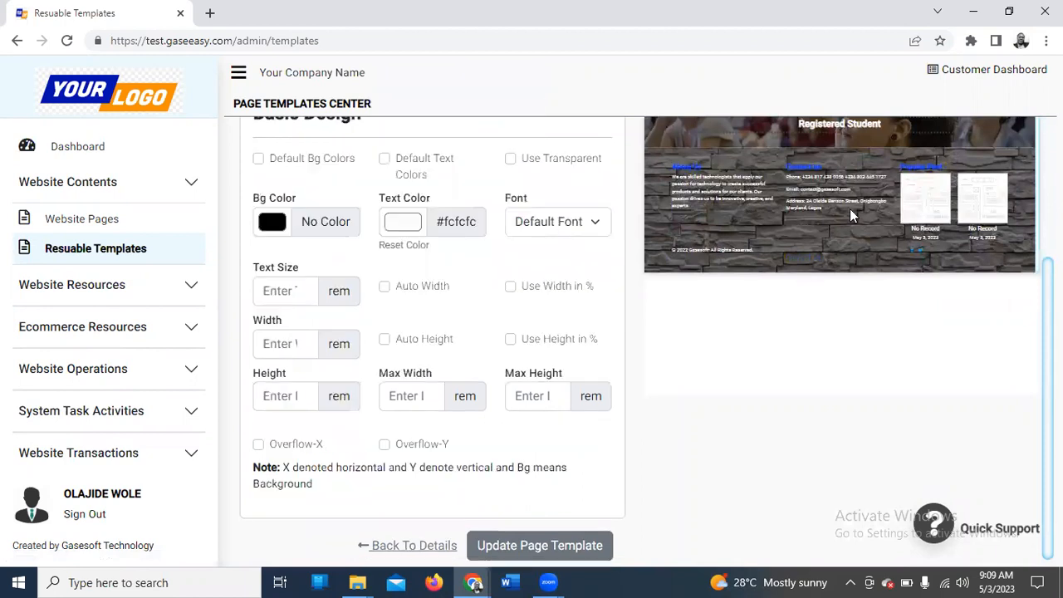
scroll(382, 324, "up", 2)
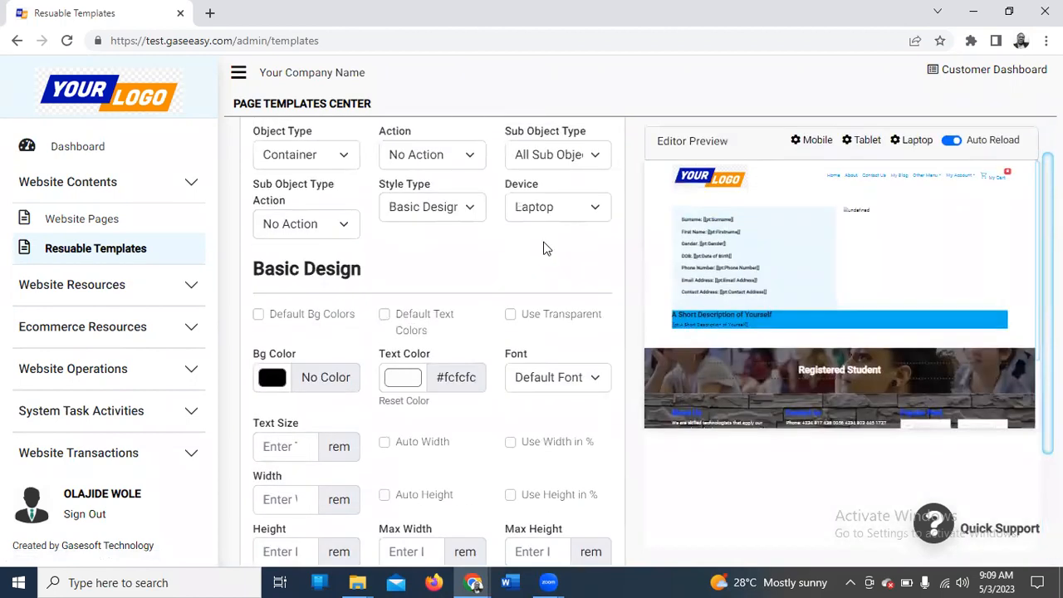
left_click(558, 163)
left_click(582, 242)
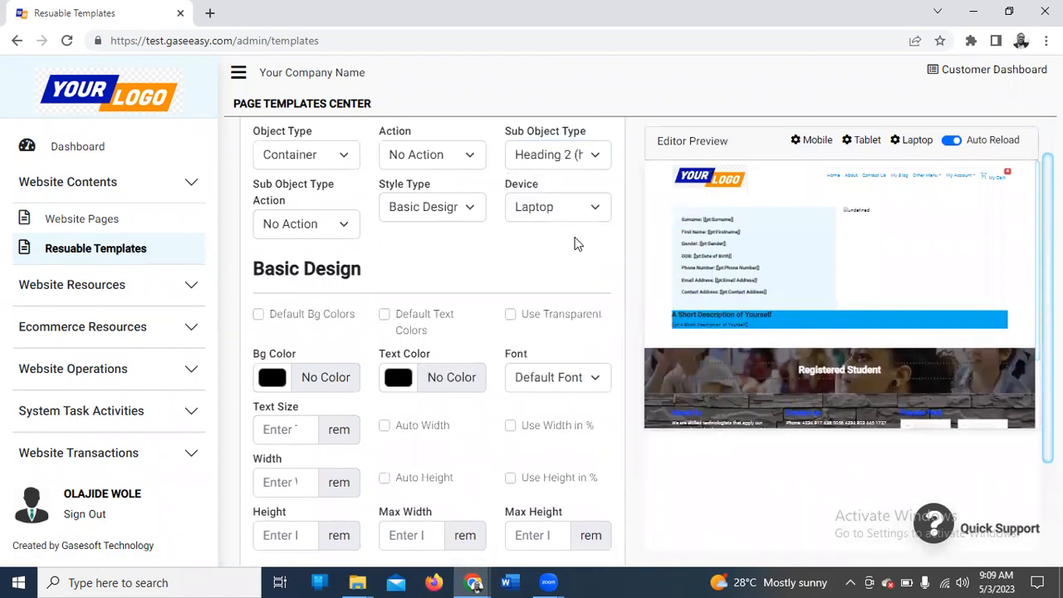
left_click(304, 426)
left_click(304, 426)
left_click(304, 426)
left_click(304, 426)
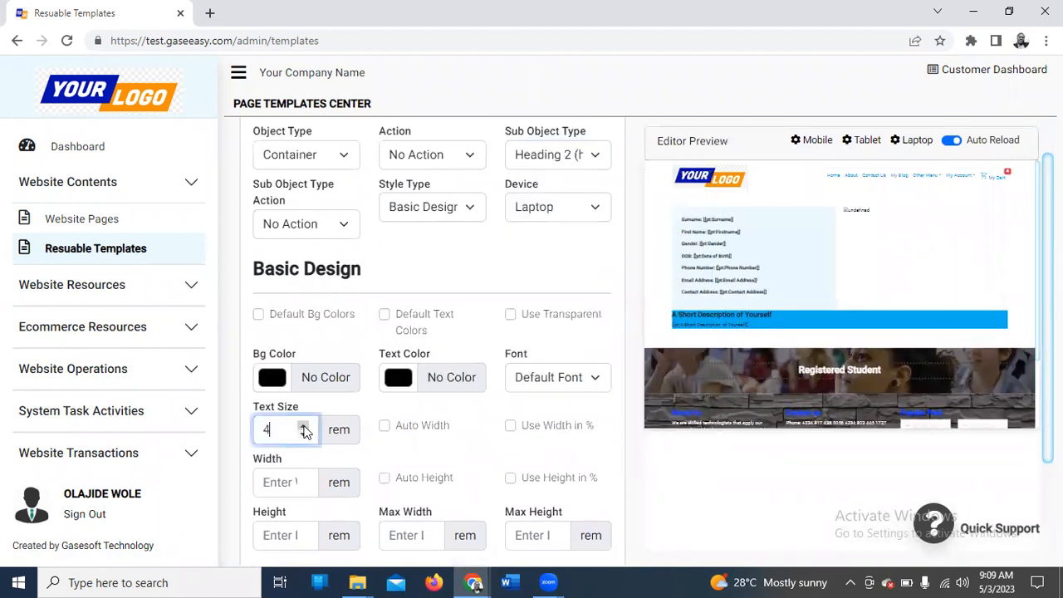
left_click(377, 450)
scroll(793, 385, "down", 2)
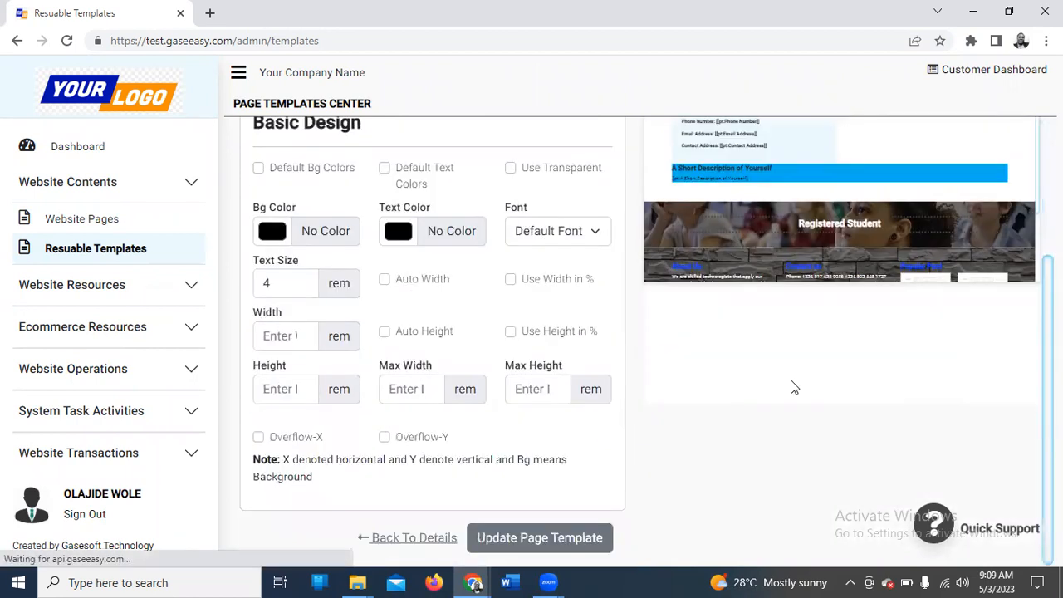
scroll(846, 291, "up", 1)
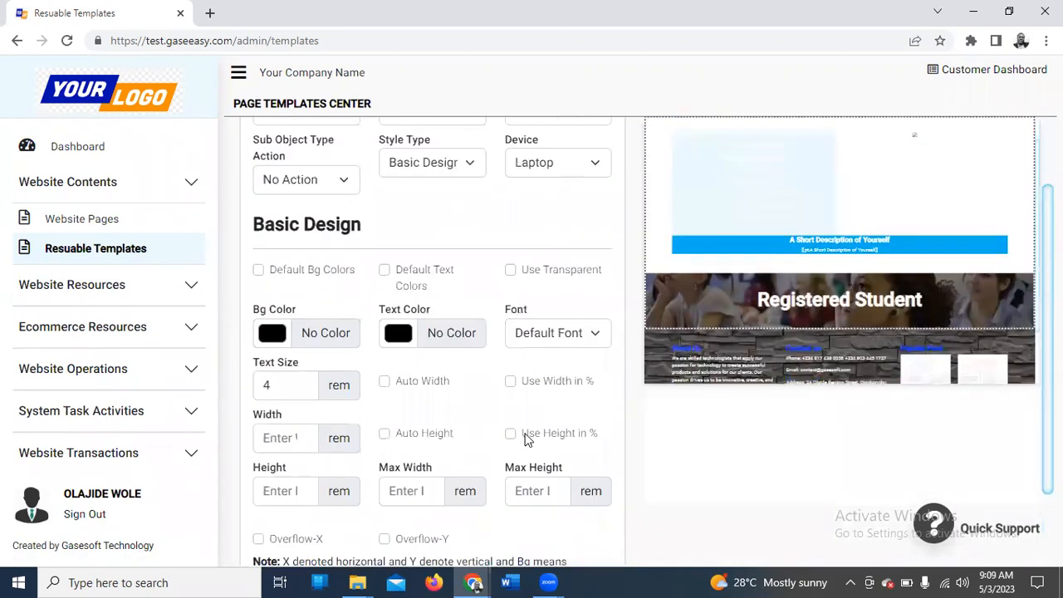
scroll(515, 390, "up", 2)
Step: Return to the page's row list, move Row 2 above Row 1 and check the new order in the preview
left_click(561, 147)
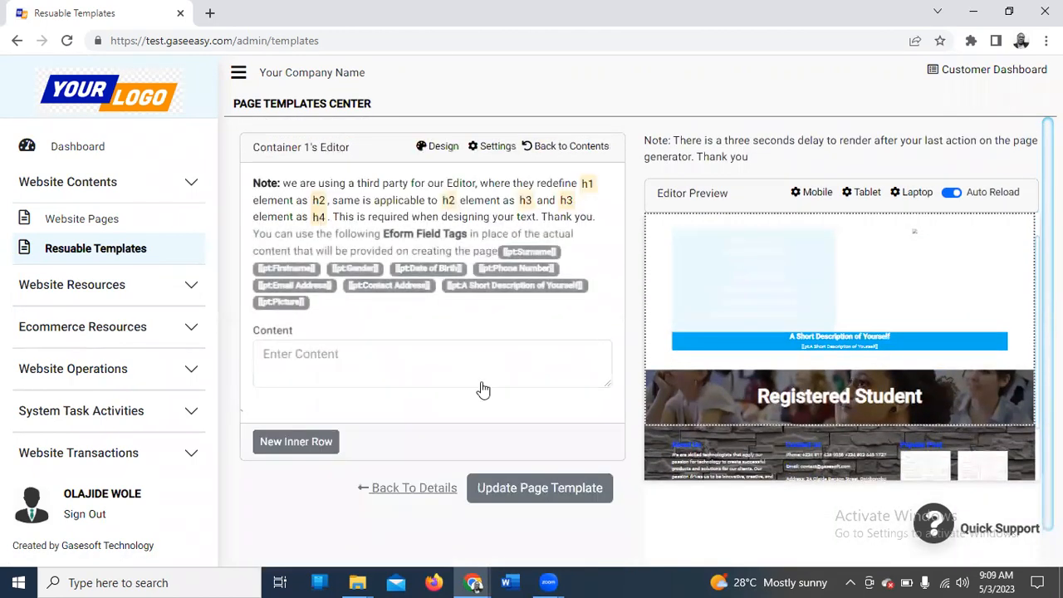
left_click(562, 147)
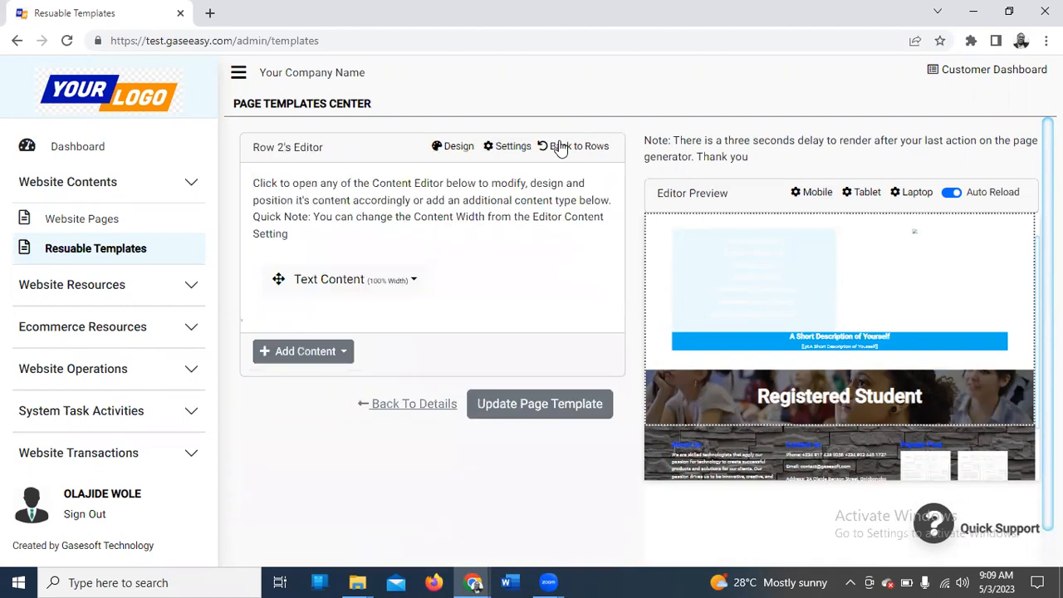
left_click(579, 147)
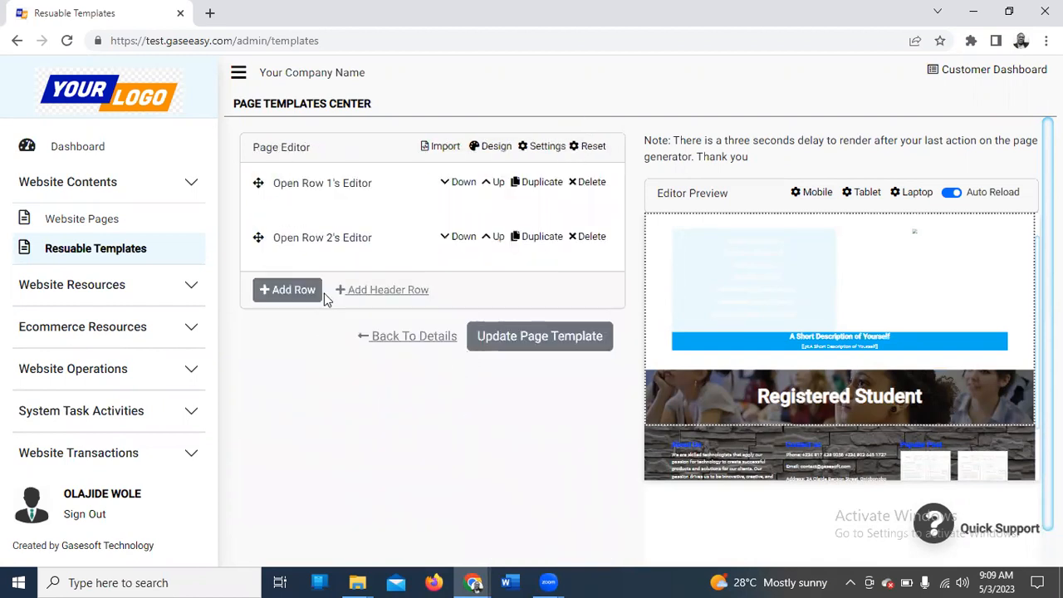
left_click_drag(258, 237, 258, 183)
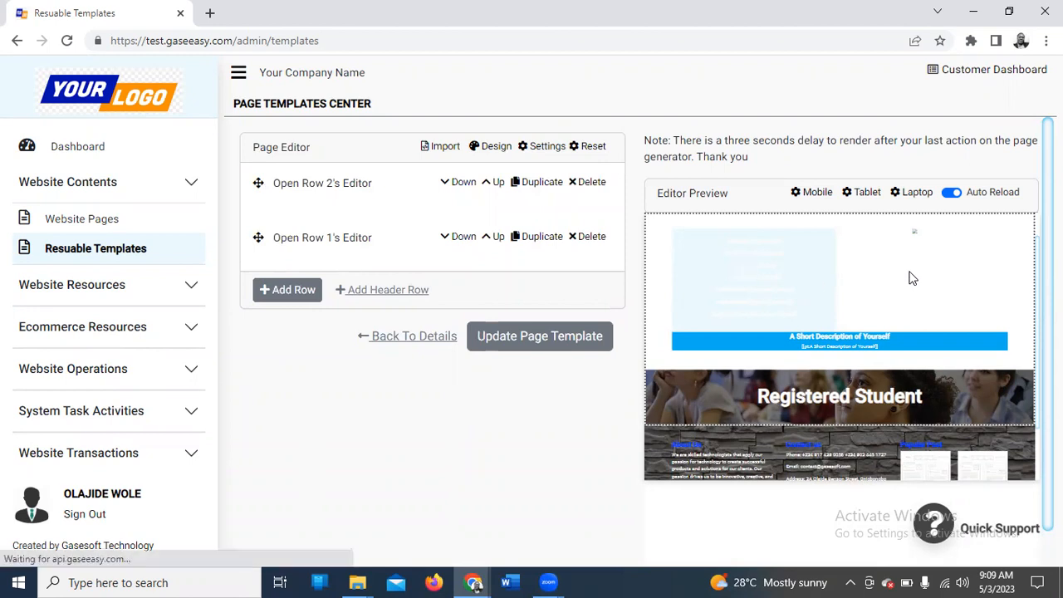
scroll(910, 276, "down", 1)
scroll(910, 276, "down", 1)
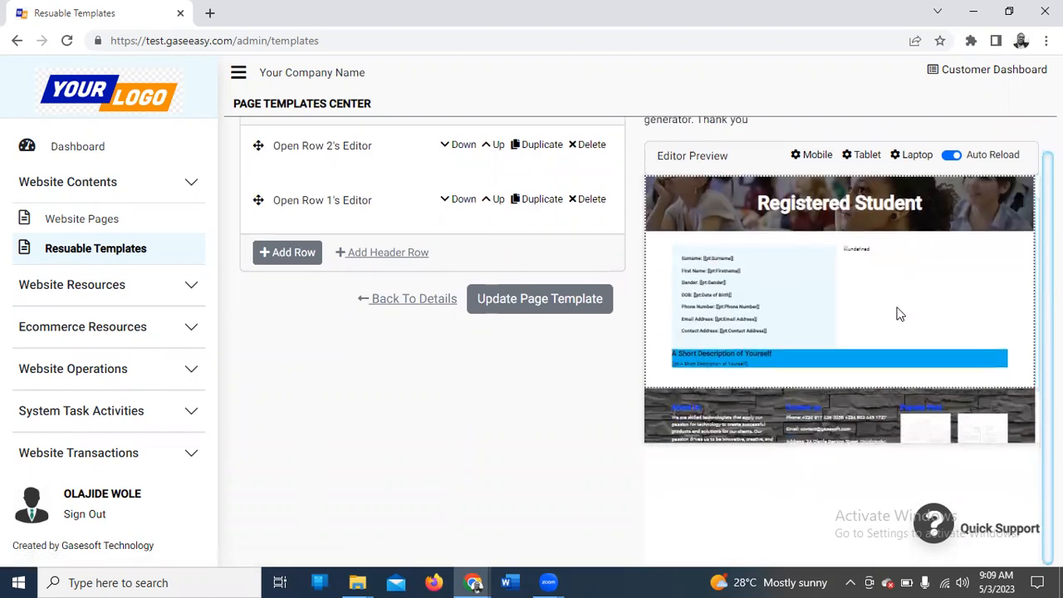
scroll(901, 314, "up", 1)
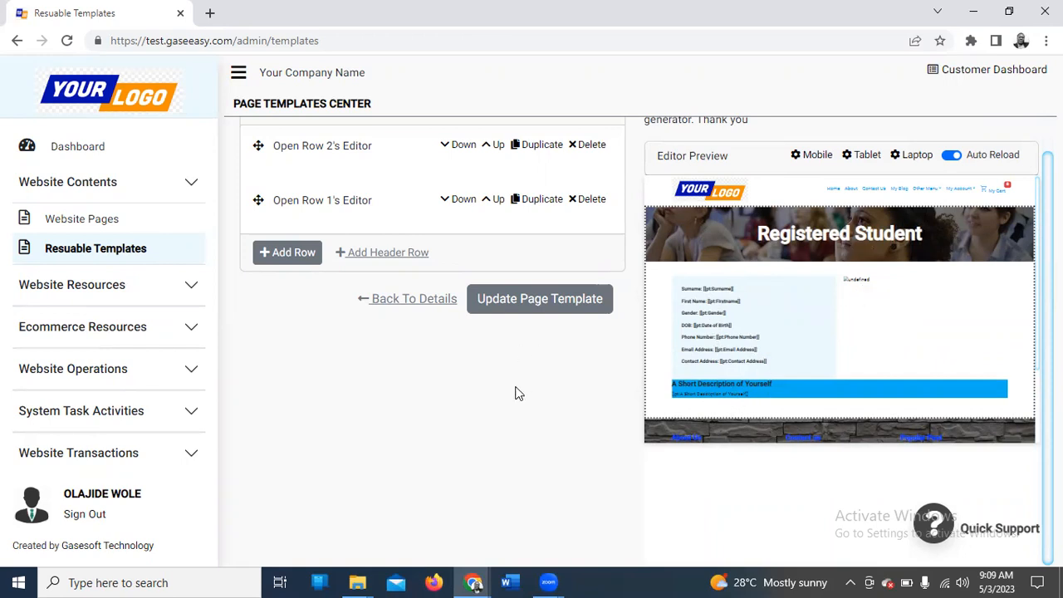
Step: Save the updated Student Registration page template and reload the list of reusable templates
left_click(537, 306)
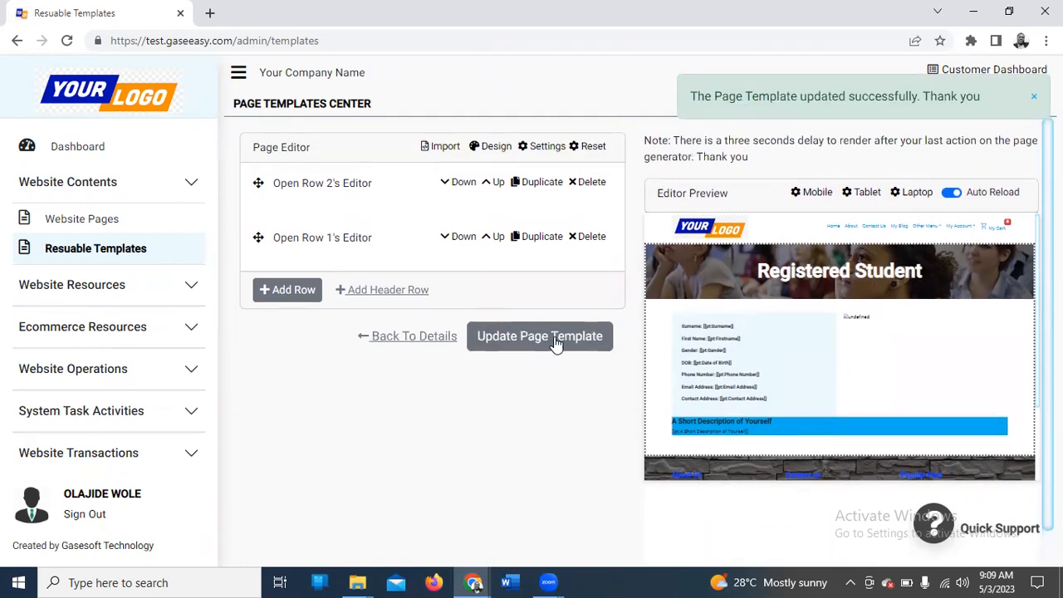
left_click(400, 337)
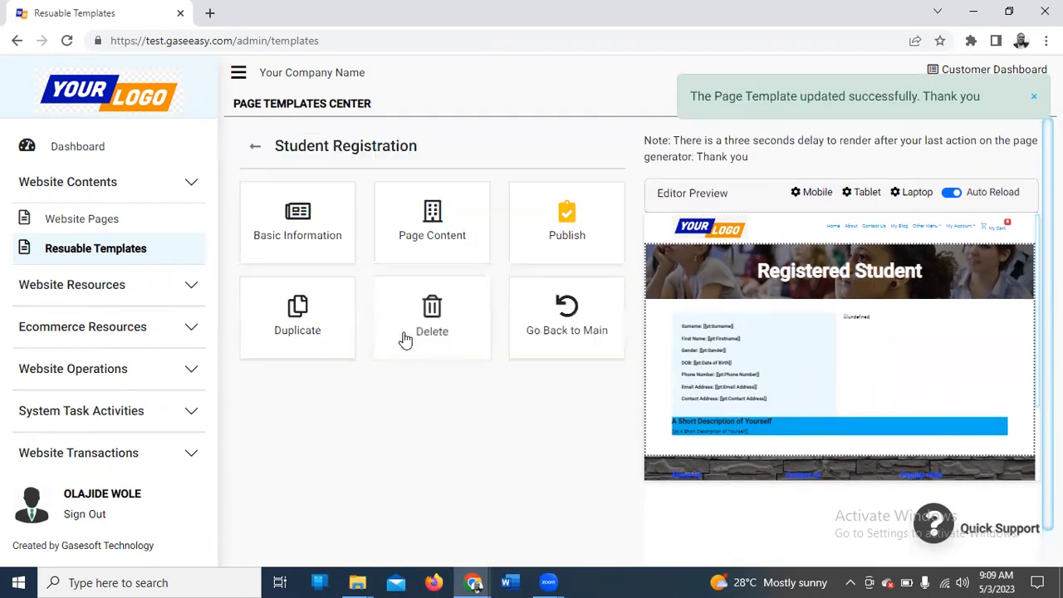
left_click(562, 310)
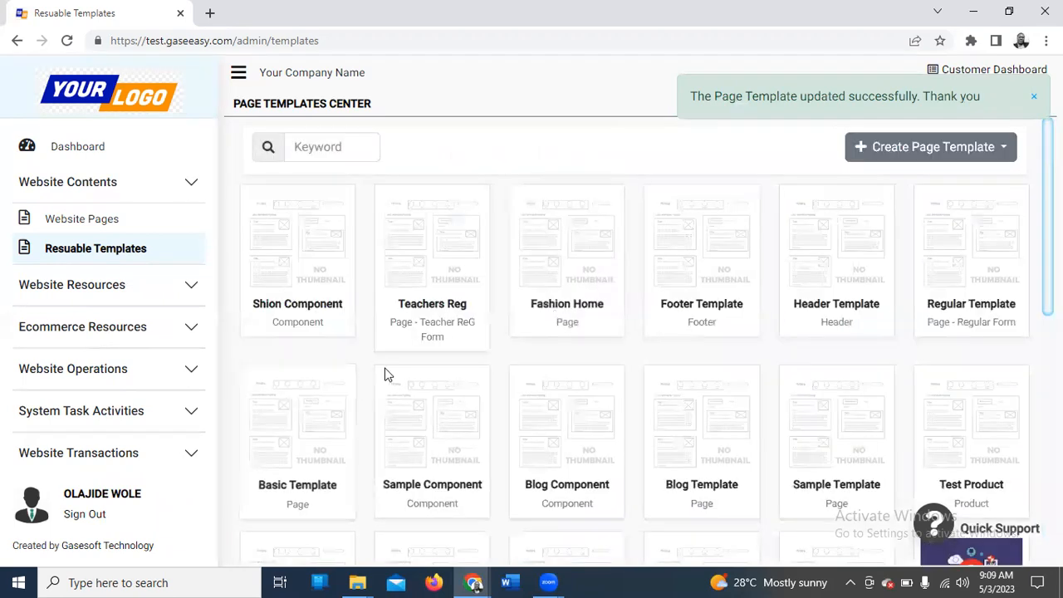
left_click(91, 253)
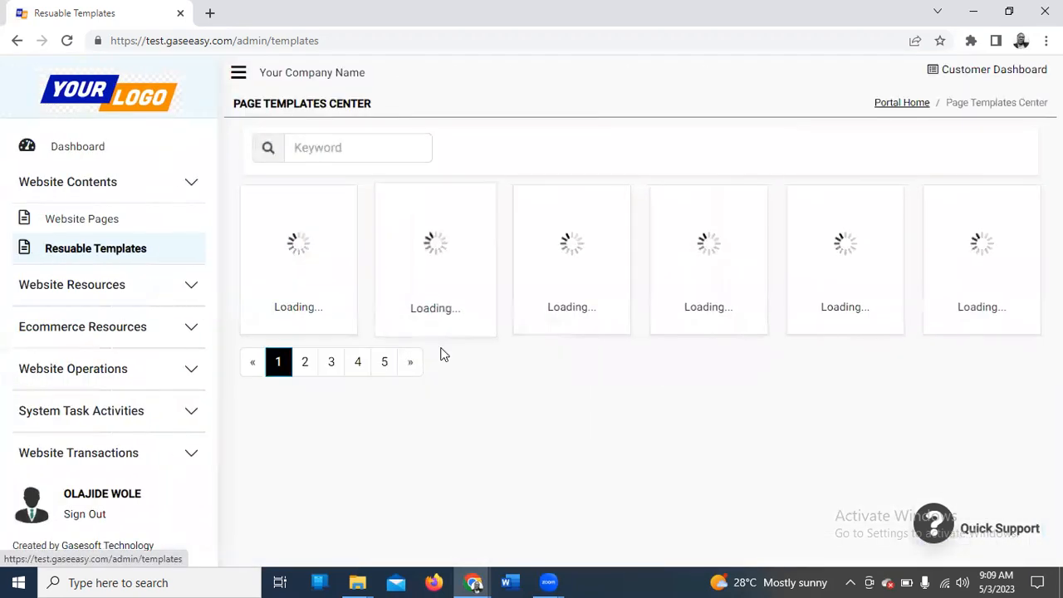